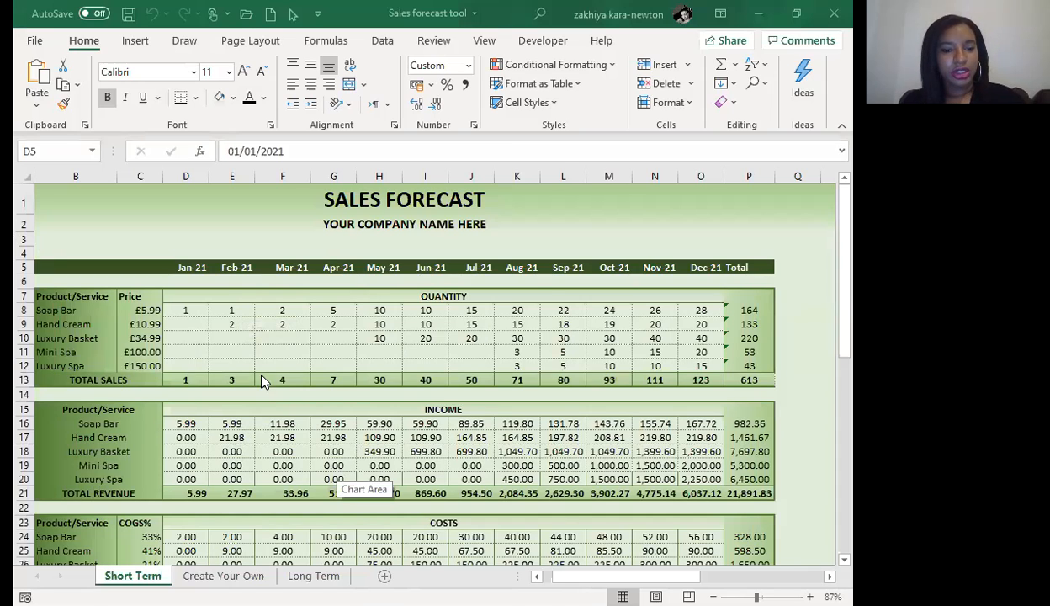
Step: Enter the label Date in cell A3 of the Create Your Own sheet
left_click(185, 423)
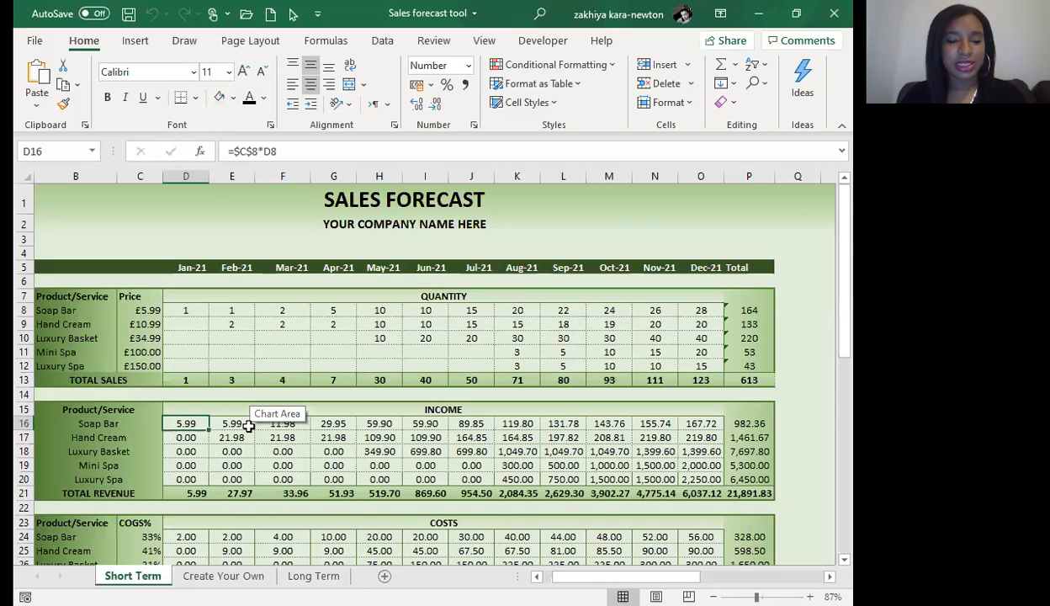
left_click(200, 576)
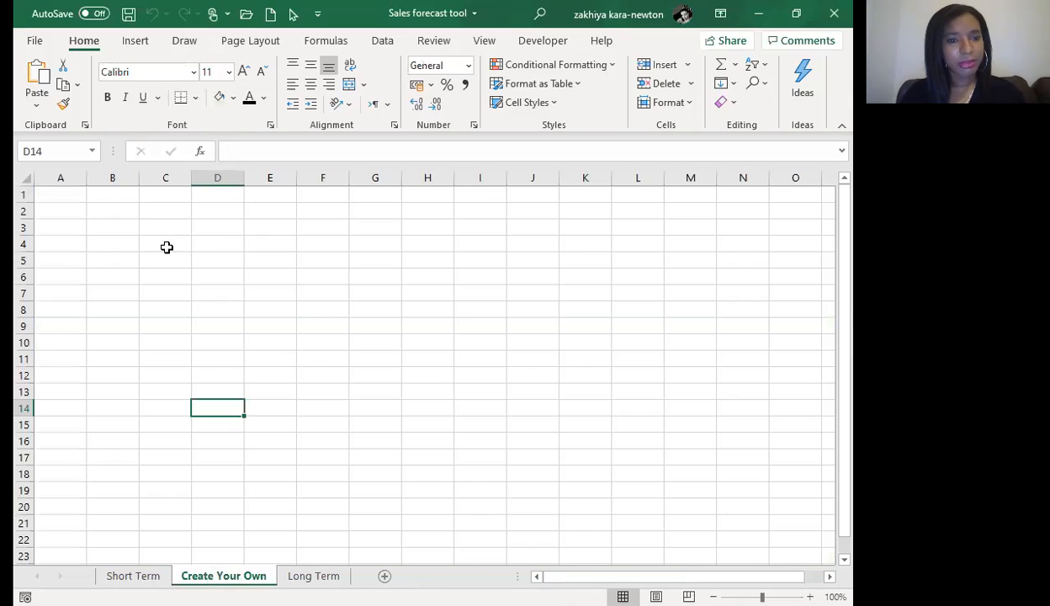
left_click(71, 228)
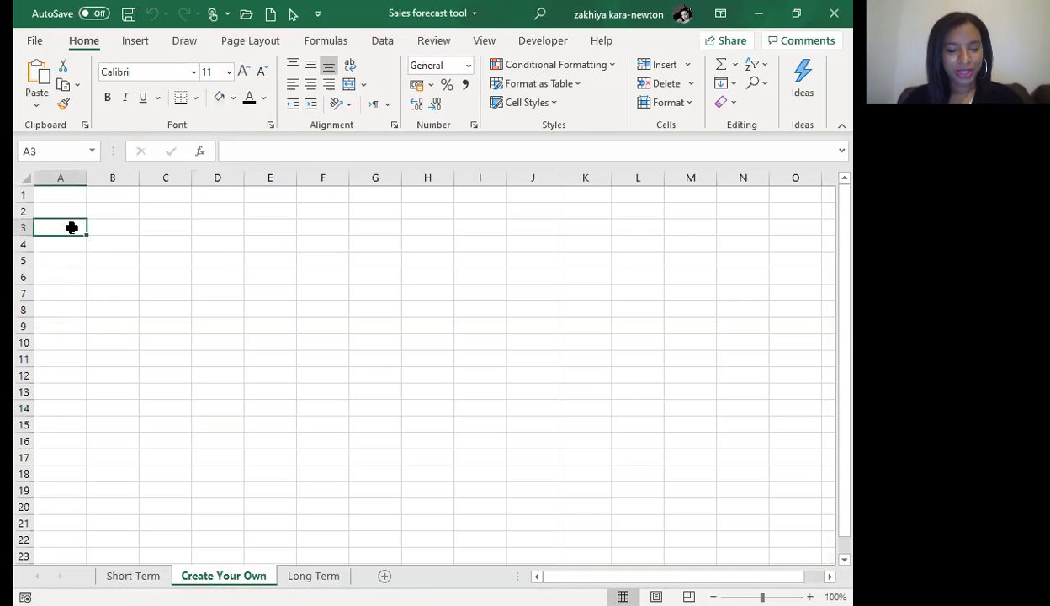
type("Date")
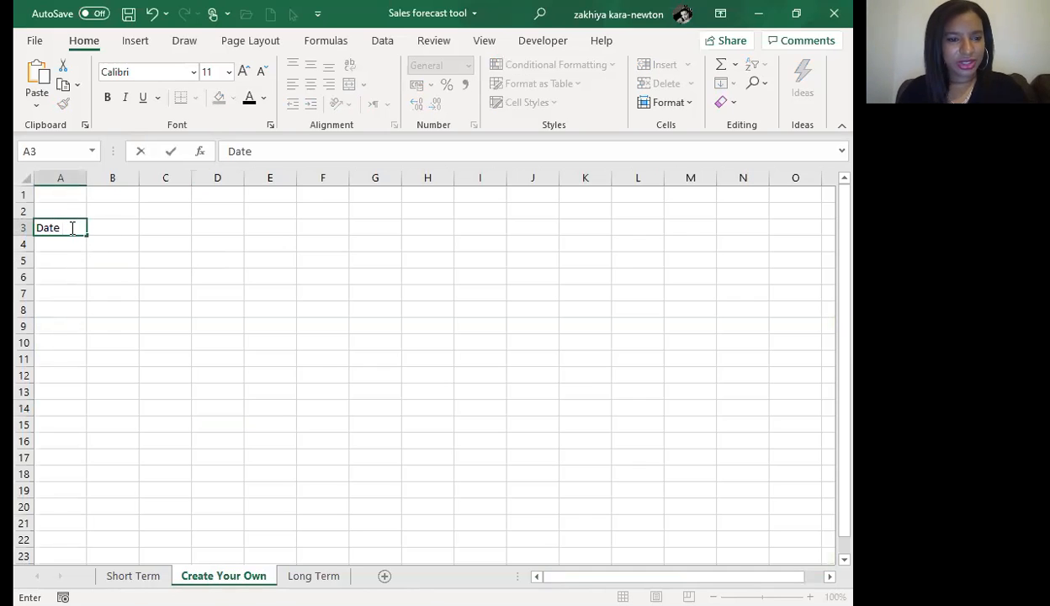
key("Return")
Step: Enter Jan 21 in D3 and fill the monthly series across row 3 to Dec-21 in column O
key("Up")
key("Right")
key("Right")
key("Right")
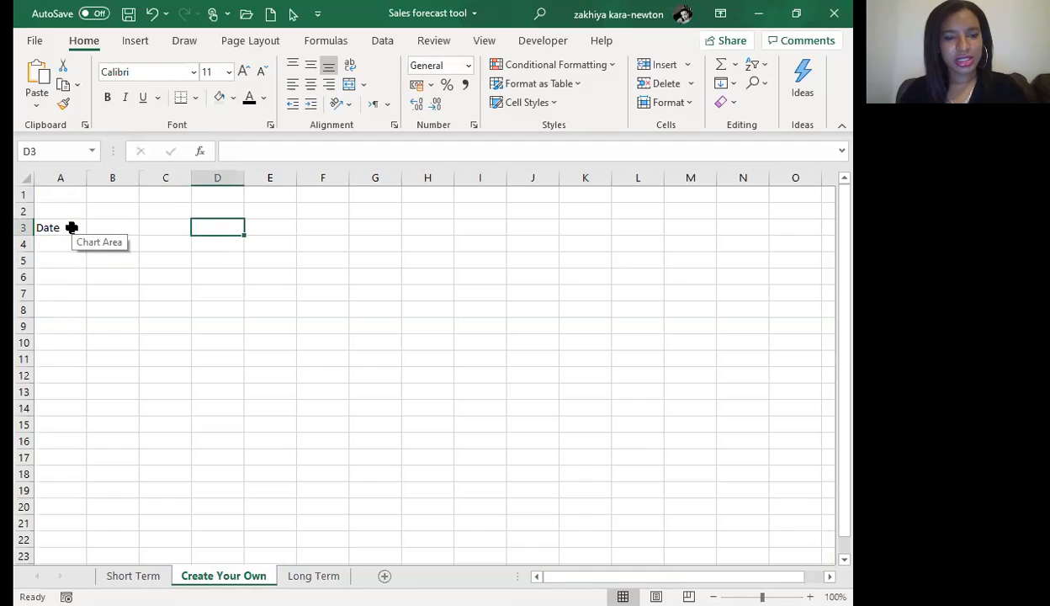
type("Jan")
type(" 21")
key("Return")
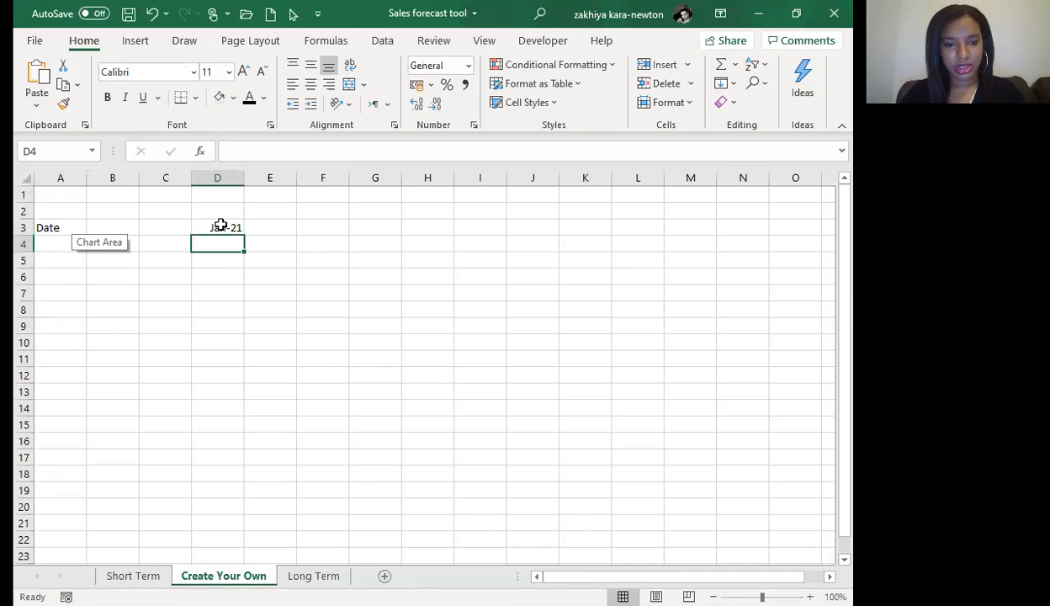
left_click(220, 225)
left_click_drag(245, 236, 391, 236)
left_click_drag(298, 239, 800, 230)
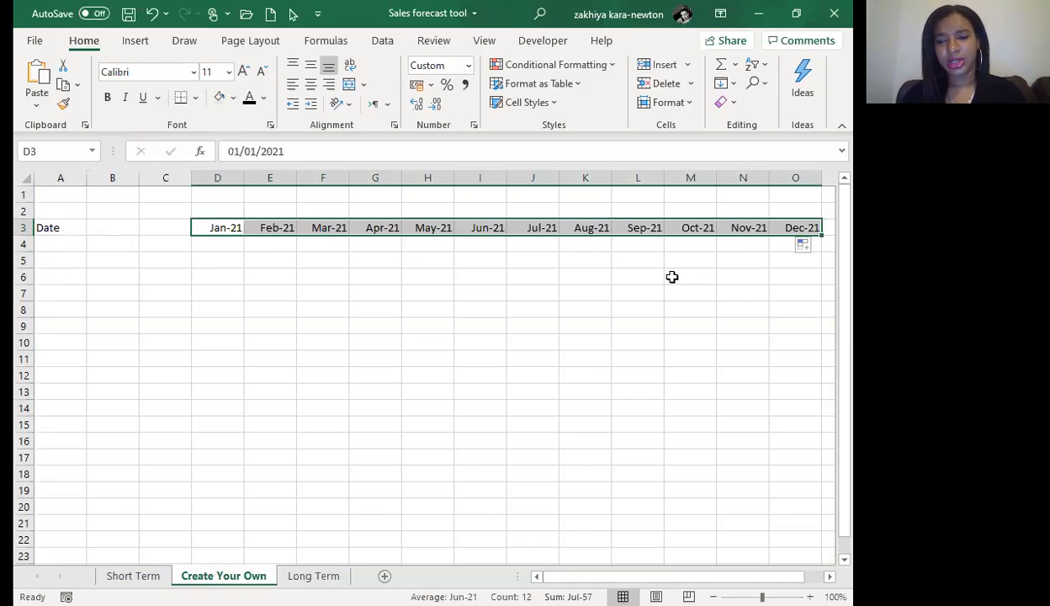
Step: Enter the heading Sales Volume Forecast in A5 and the label Productt/Service in A6
left_click(62, 259)
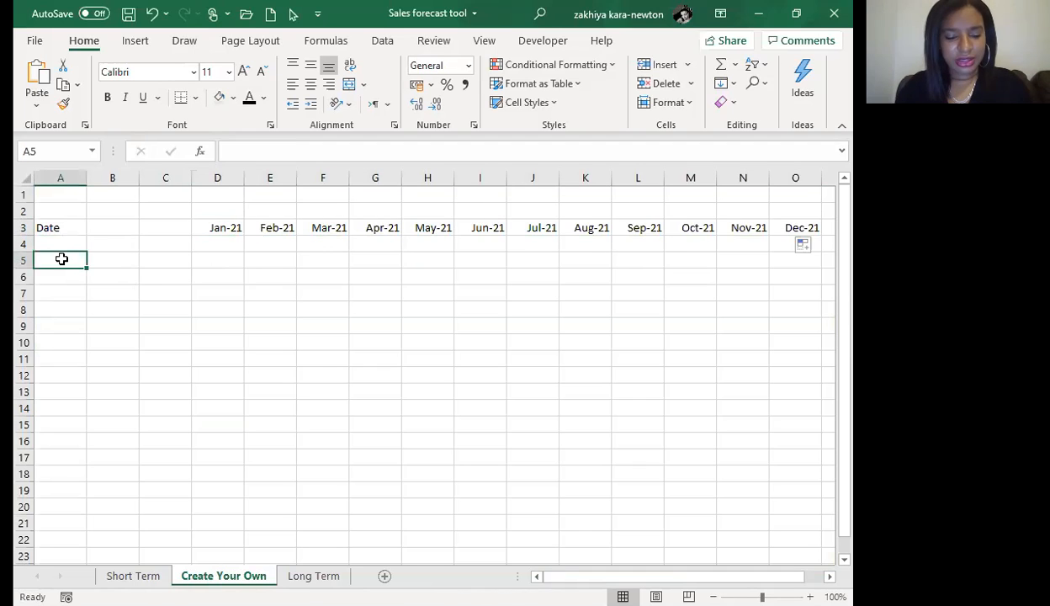
type("Sales Volume Forecast")
key("ctrl+Return")
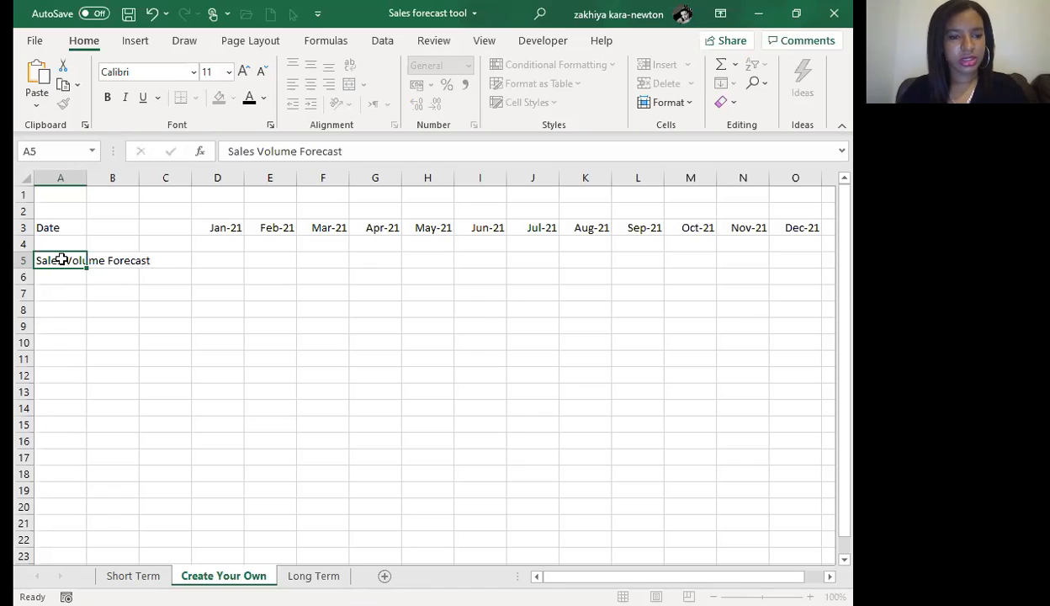
key("Return")
type("Productt/Servic")
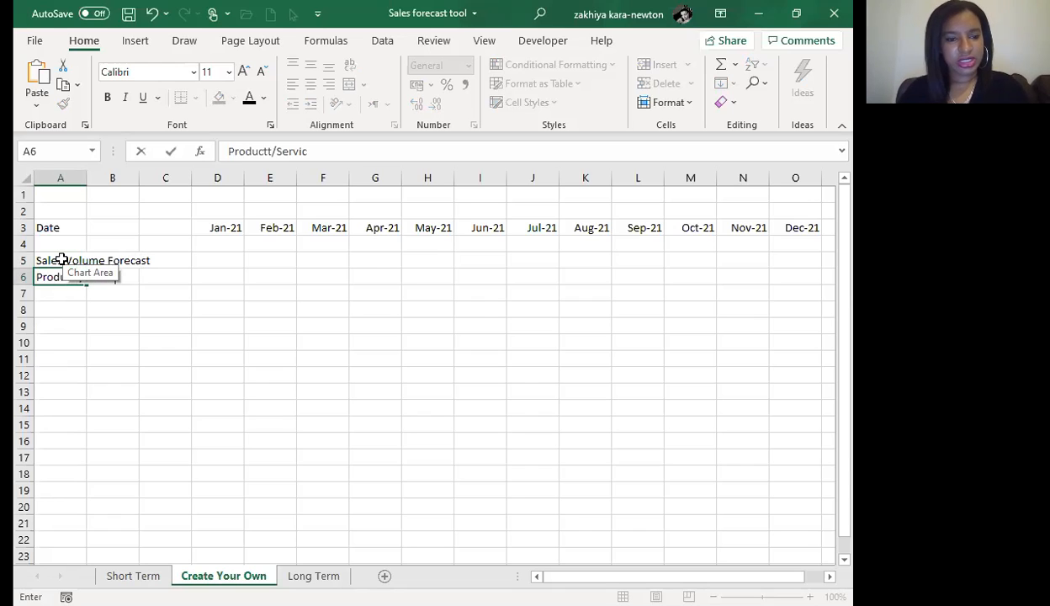
key("Return")
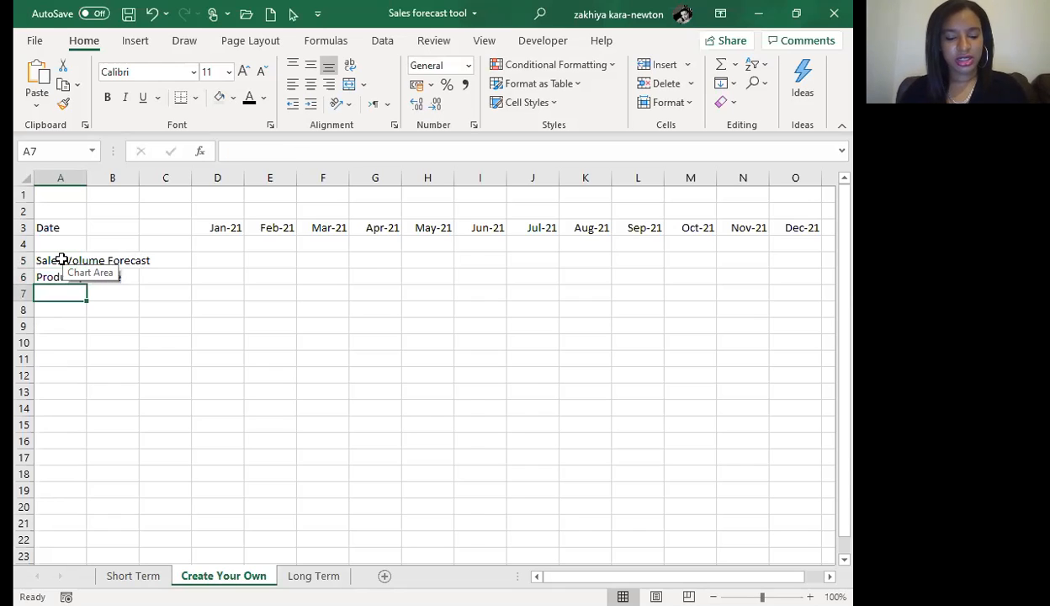
Step: Enter Product A in A7 and Product B in A8
type("Productt/Serviceuct A")
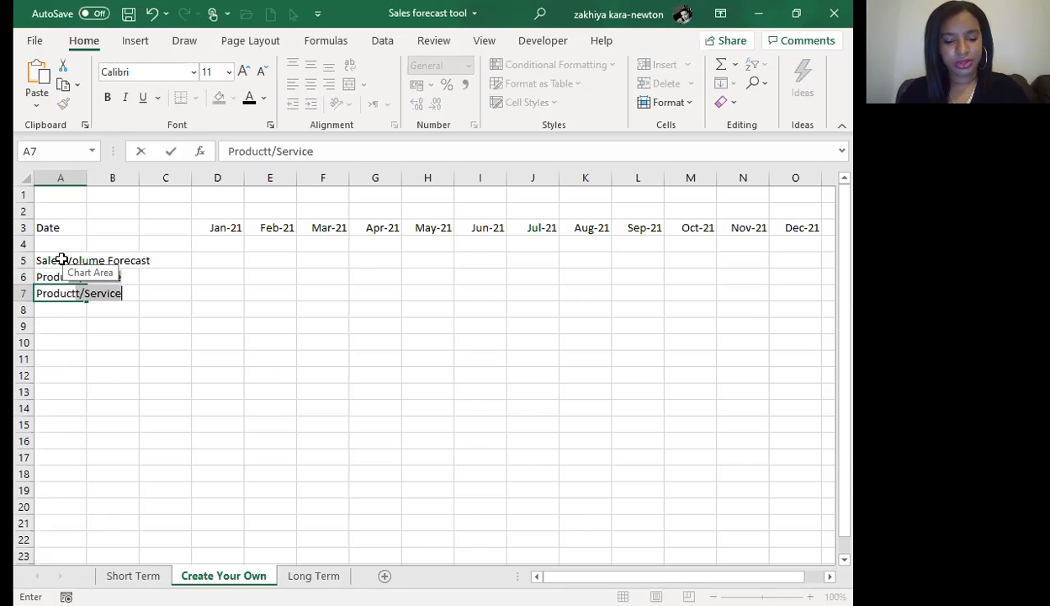
key("Return")
type("pRODUCT B")
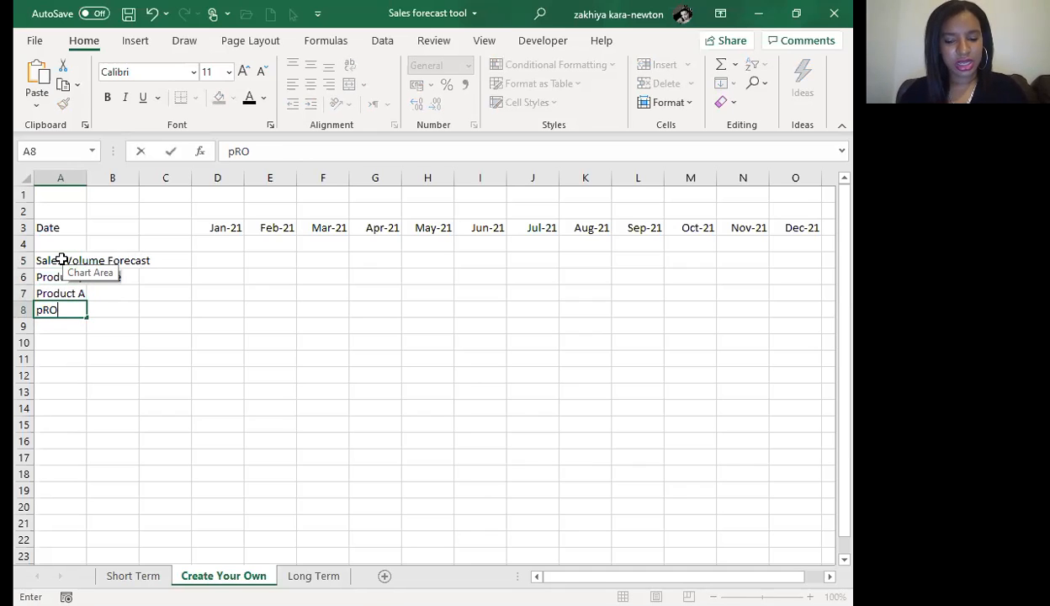
key("Return")
Step: Enter Product C in cell A9, correcting any mistyped text
type("pROCUD")
key("BackSpace")
key("BackSpace")
key("BackSpace")
key("BackSpace")
key("BackSpace")
key("BackSpace")
type("Product")
key("Return")
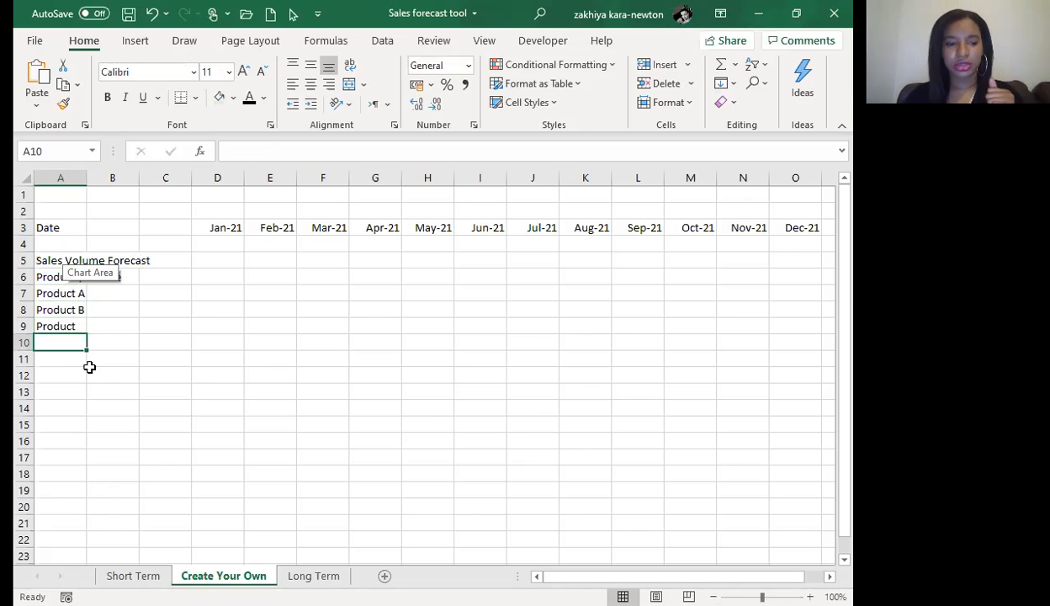
left_click(68, 322)
left_click(277, 152)
type("C")
key("Return")
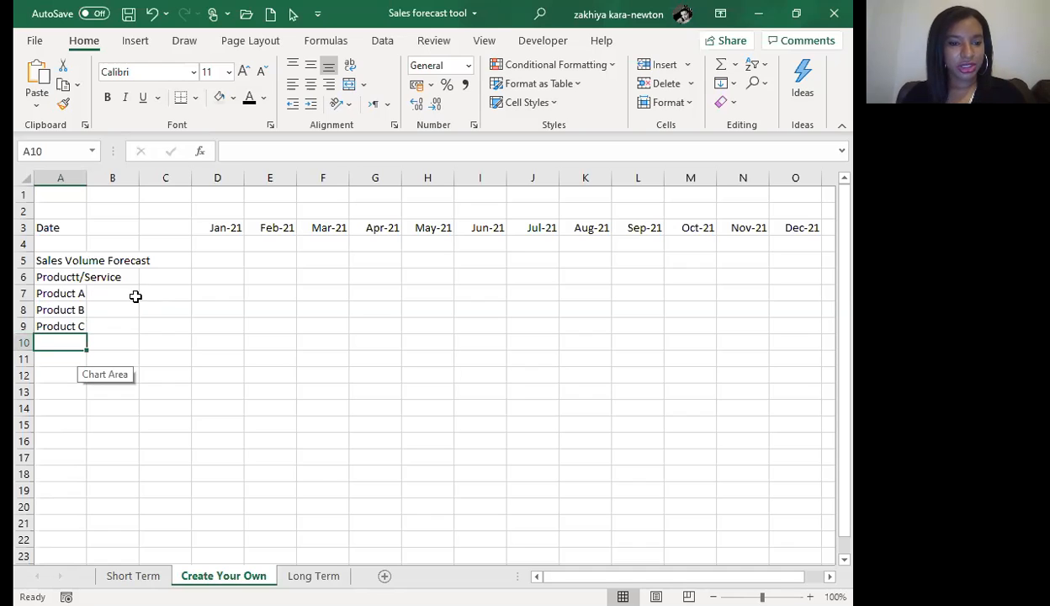
Step: Correct the label in A6 to read Product/Service
left_click(171, 293)
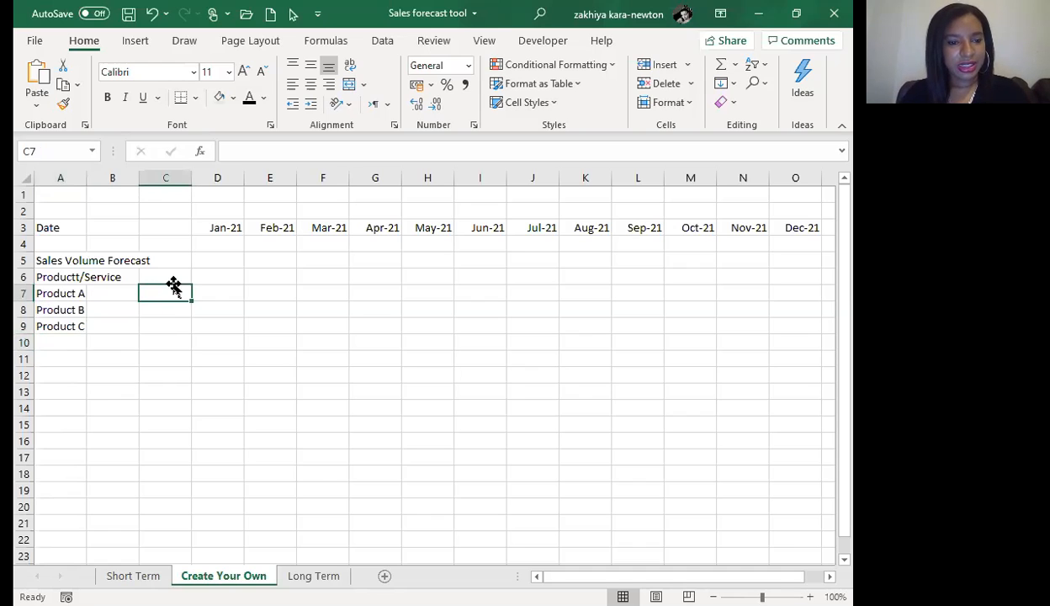
left_click(154, 272)
left_click(77, 277)
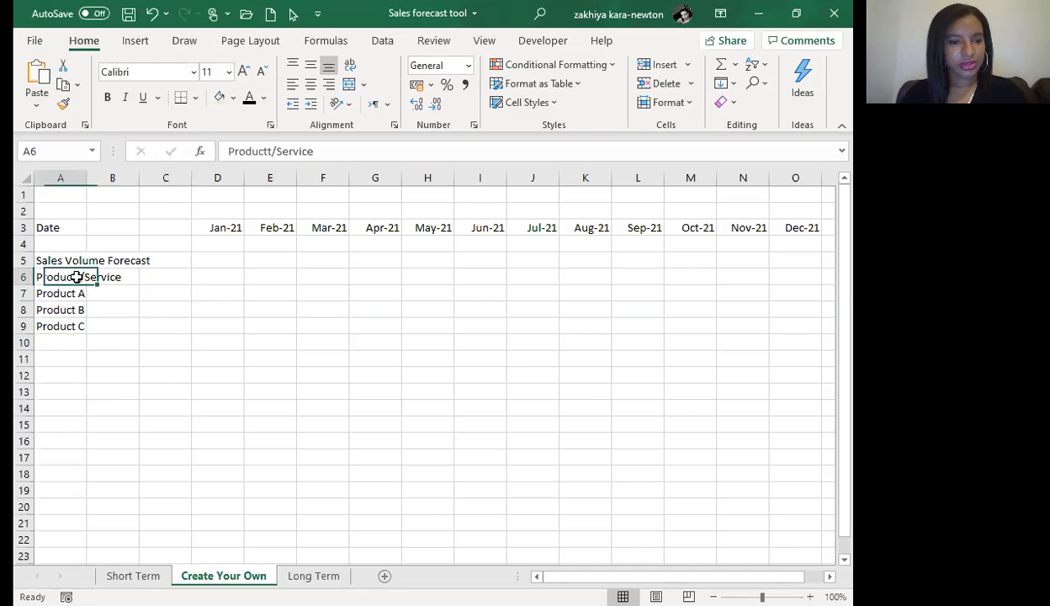
left_click(257, 152)
key("BackSpace")
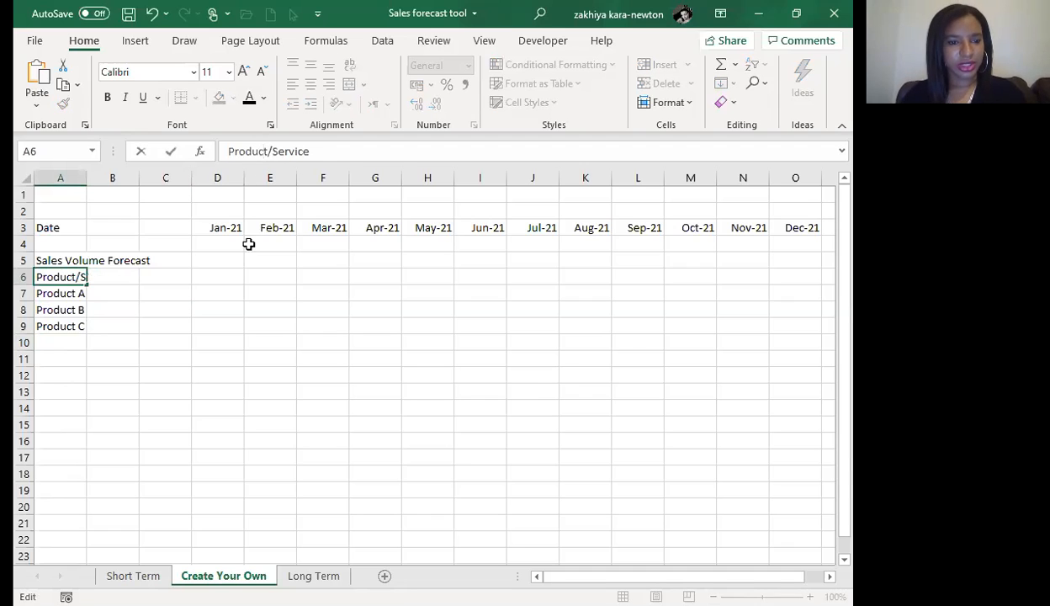
Step: Add a Price header in C6 with prices 10 for Product A and 100 for Product B
left_click(160, 275)
type("Price")
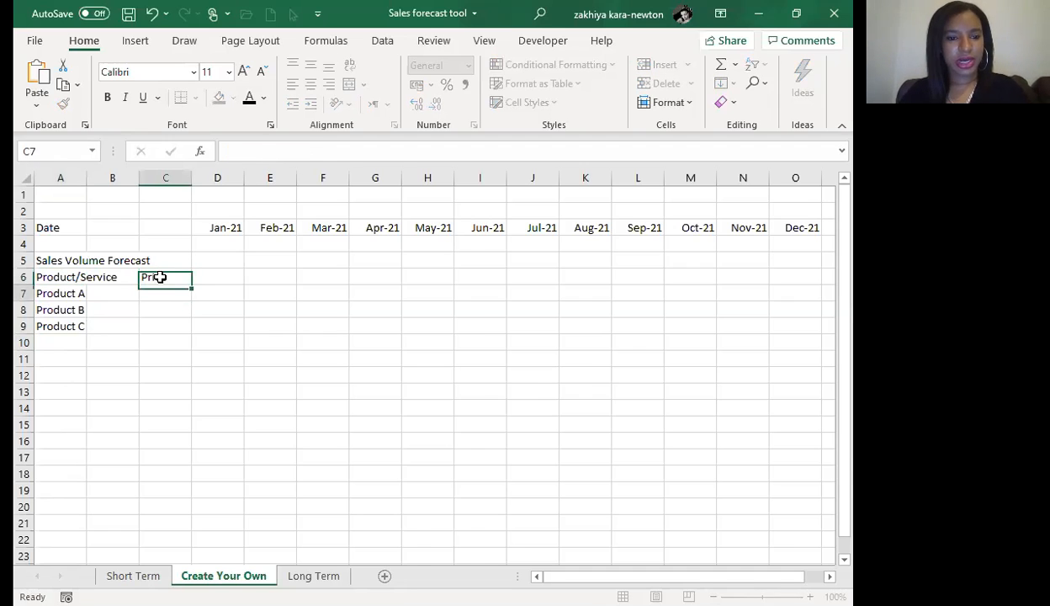
key("Return")
type("10")
key("Return")
type("100")
key("Return")
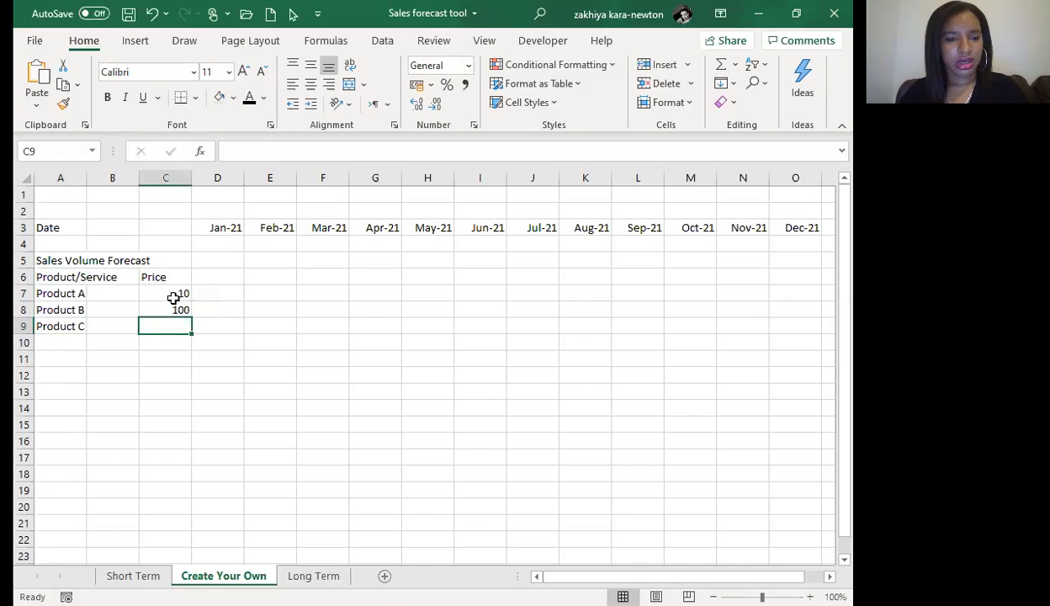
Step: Set the prices of Products A, B and C to 1, 10 and 100 in C7:C9
left_click(168, 293)
type("1")
key("Return")
type("1")
key("Return")
type("100")
key("Return")
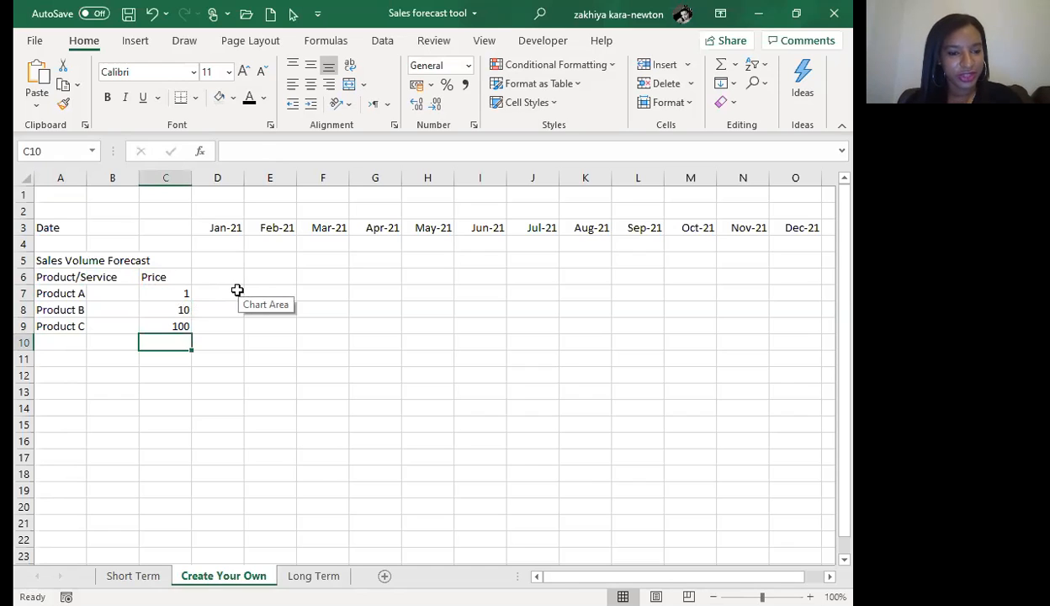
Step: Add a Quantity header in D6 above the monthly forecast cells
left_click(237, 290)
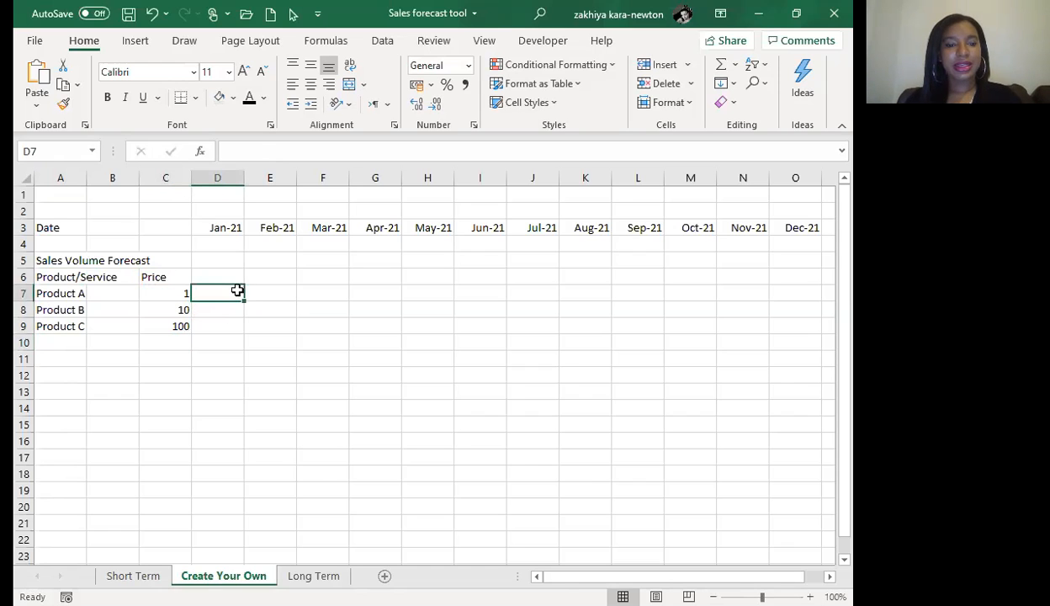
left_click_drag(232, 289, 793, 321)
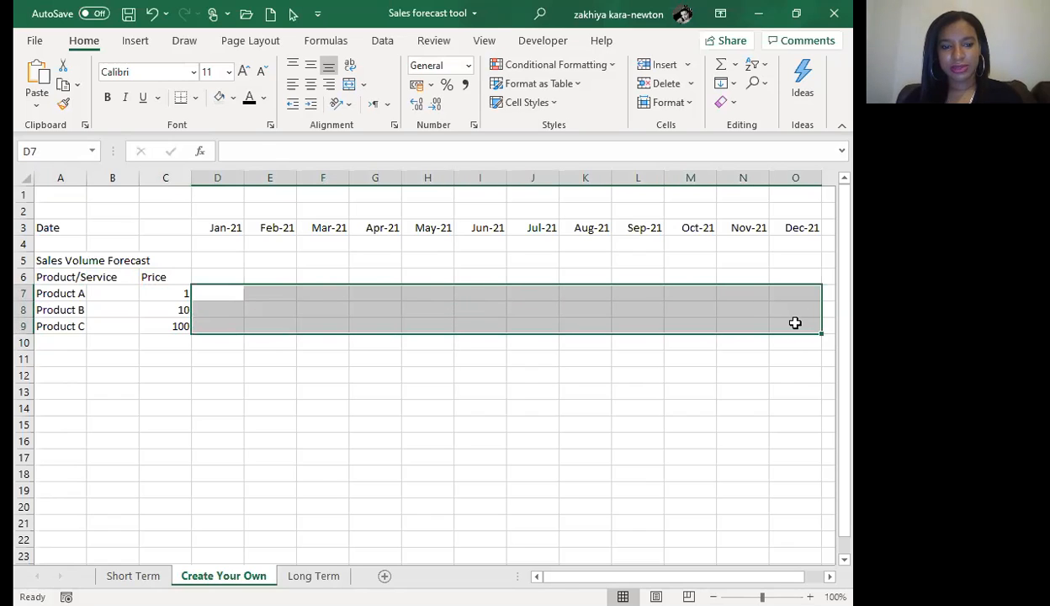
left_click(229, 289)
left_click(227, 275)
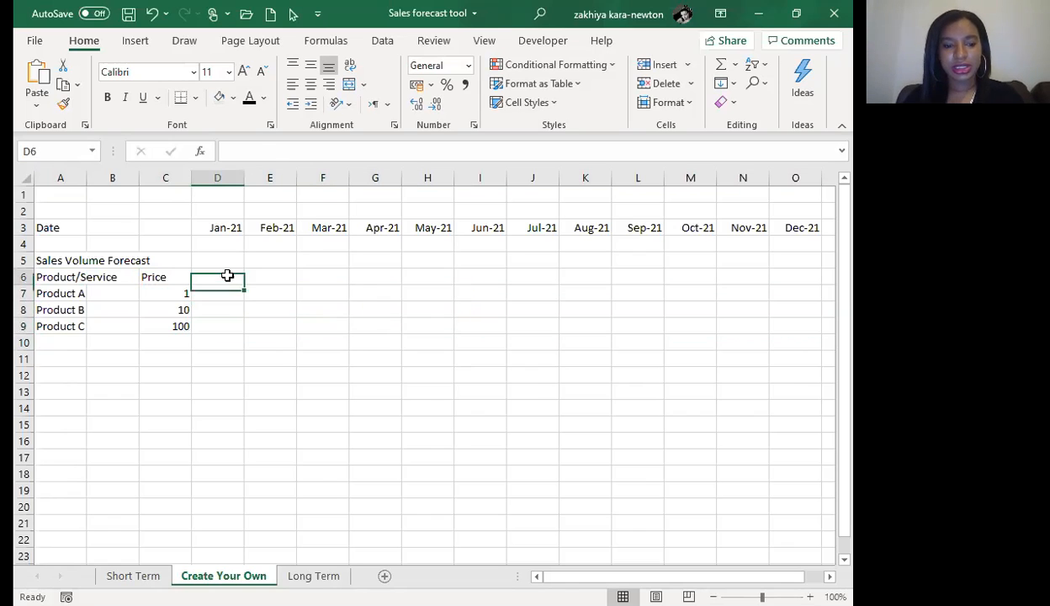
type("Qya")
key("BackSpace")
type("uantity")
key("Return")
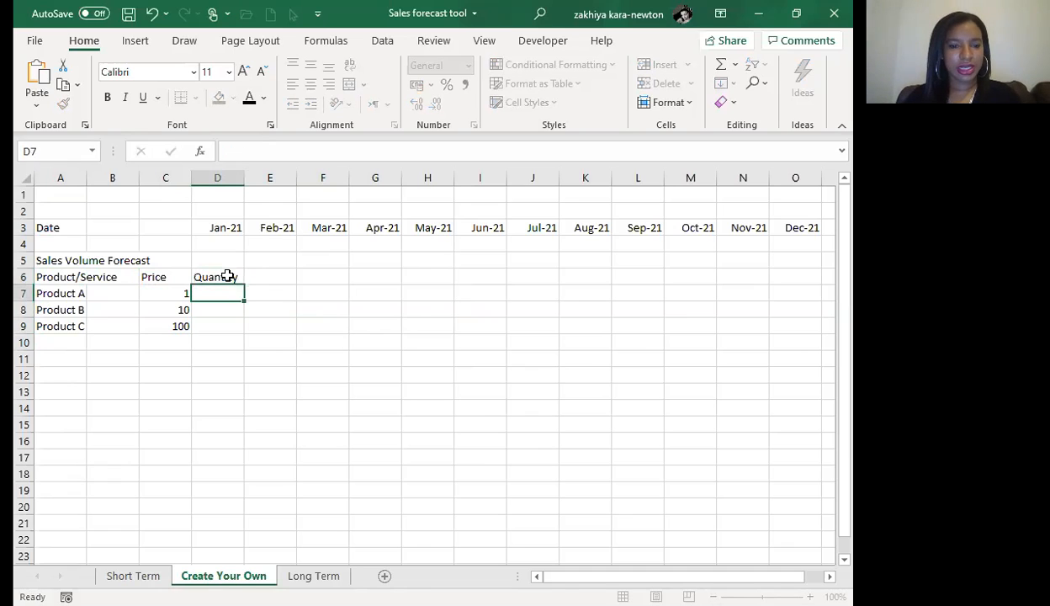
Step: Enter Product A quantities of 1, 2 and 3 for Jan-21 to Mar-21
type("1")
key("Right")
type("2")
key("Right")
type("3")
key("Return")
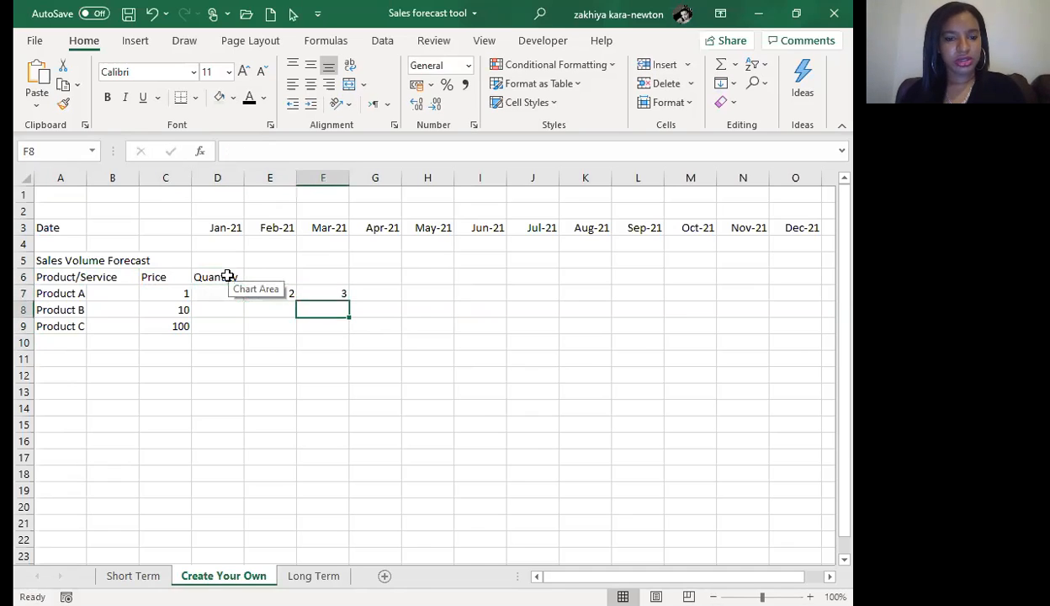
Step: Enter Product B quantities of 10, 20 and 30 for Jan-21 to Mar-21
key("Left")
key("Left")
type("10")
key("Right")
type("20")
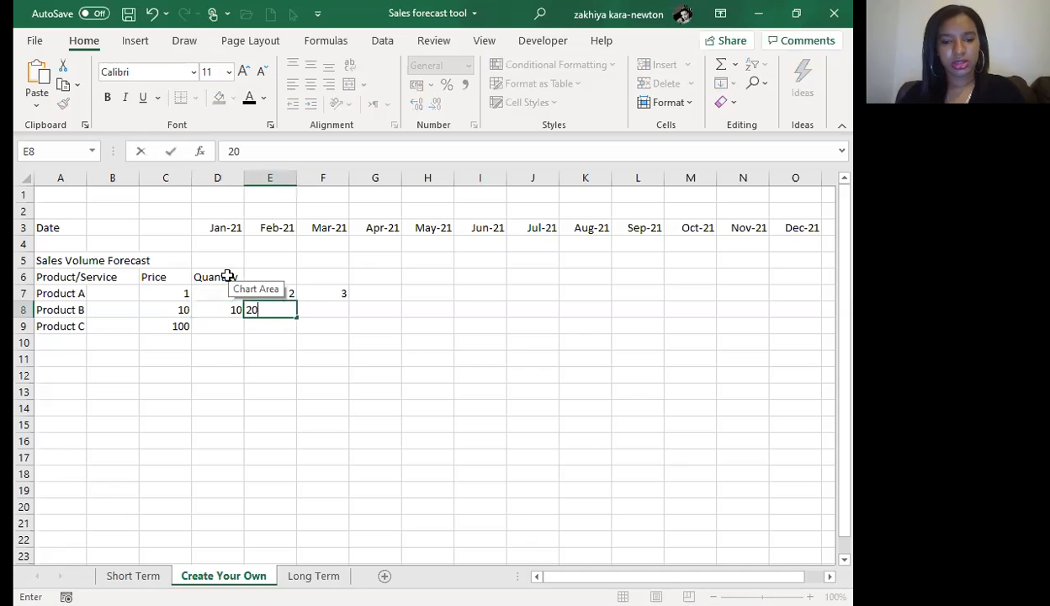
key("Right")
type("30")
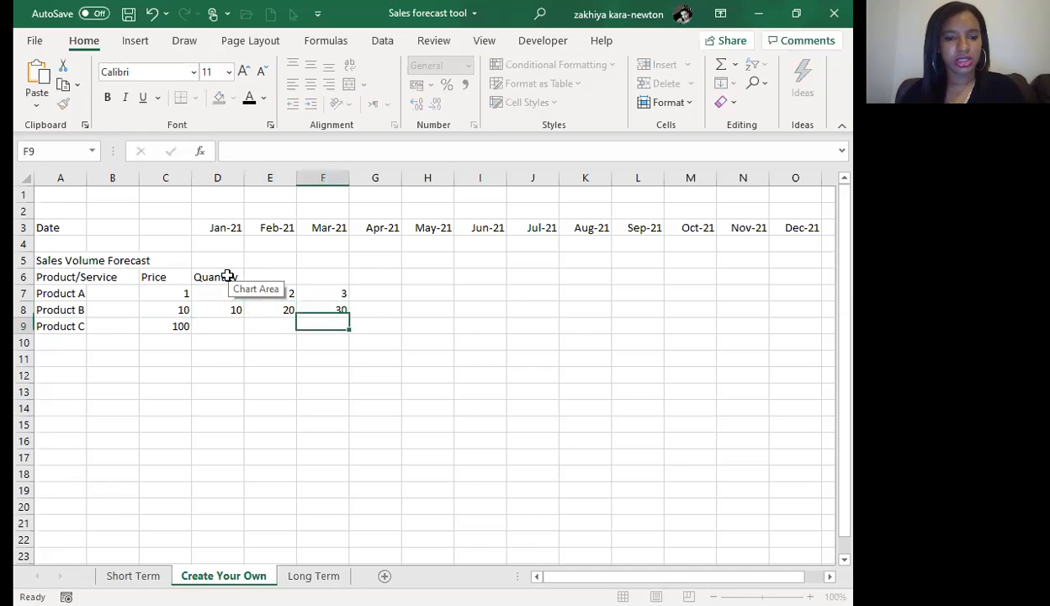
Step: Enter Product C quantities of 1, 2 and 3 for Jan-21 to Mar-21
key("Left")
key("Left")
key("Down")
type("1")
key("Right")
type("2")
key("Right")
type("3")
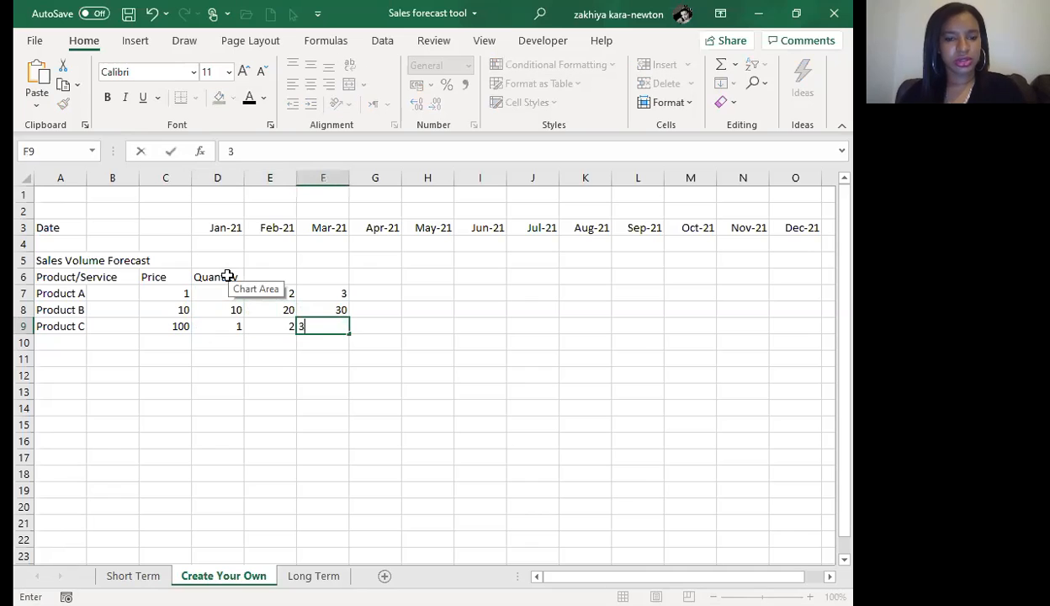
Step: Set Product A's quantities to 10, 15 and 20 for Jan-21 to Mar-21
key("Up")
key("Left")
key("Left")
key("Up")
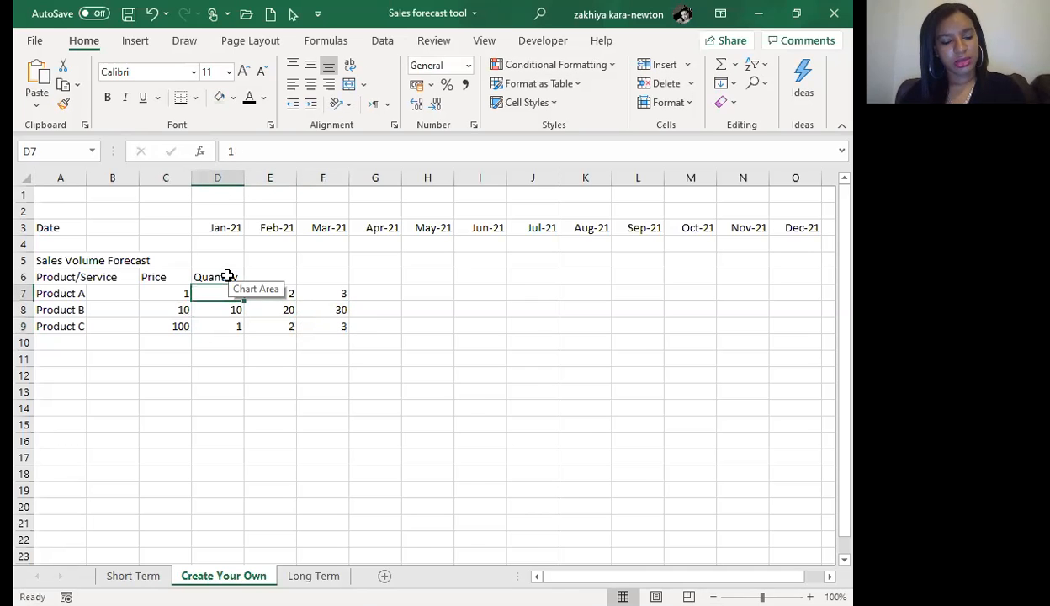
type("10")
key("Right")
type("15")
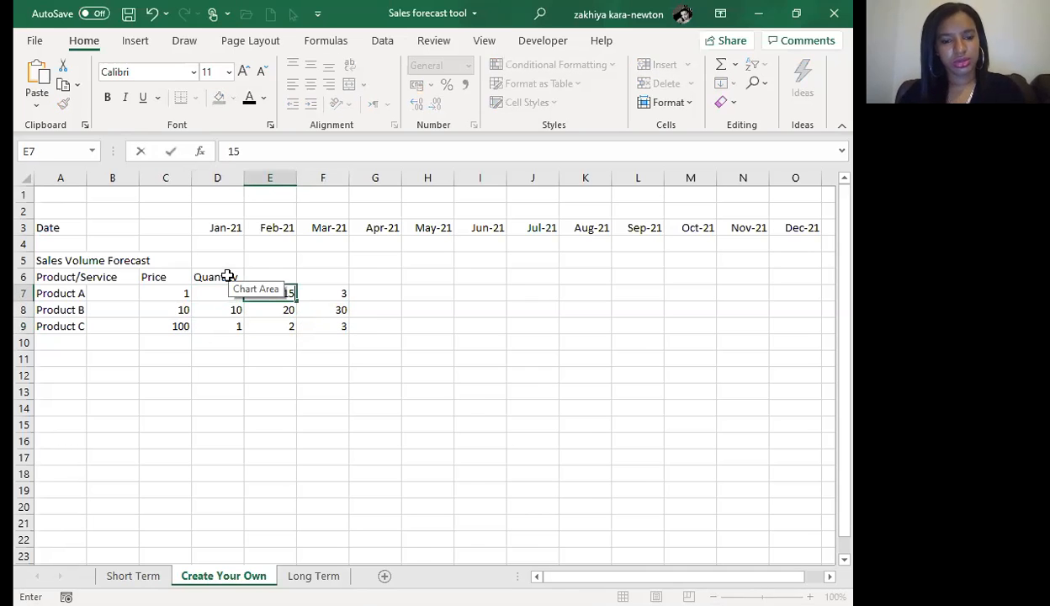
key("Right")
type("20")
key("Right")
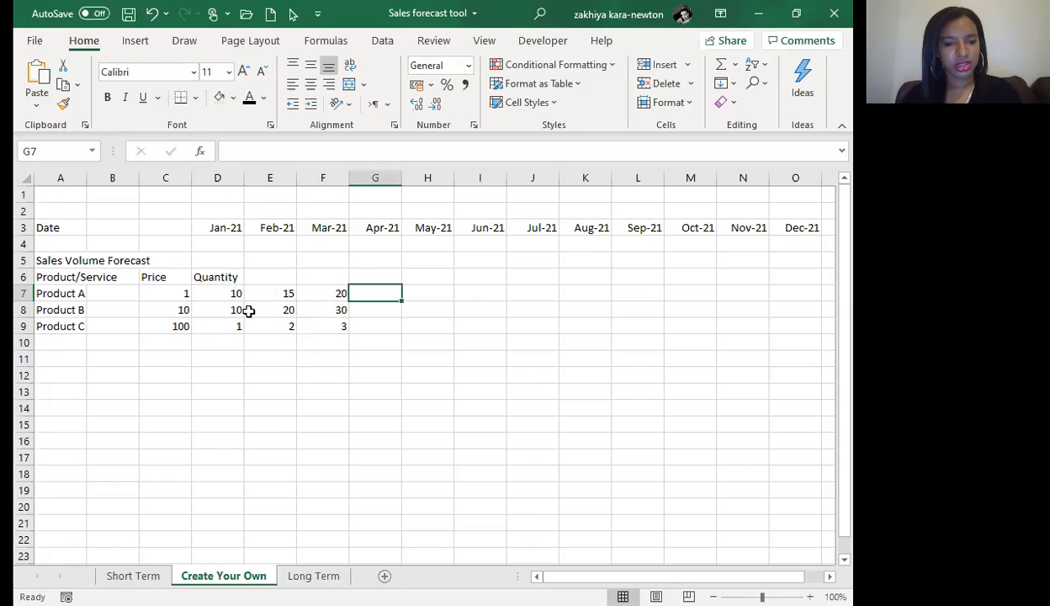
Step: Extend the January to March quantities in D7:F9 as a series through Dec-21 in column O
left_click(236, 293)
left_click_drag(236, 293, 348, 334)
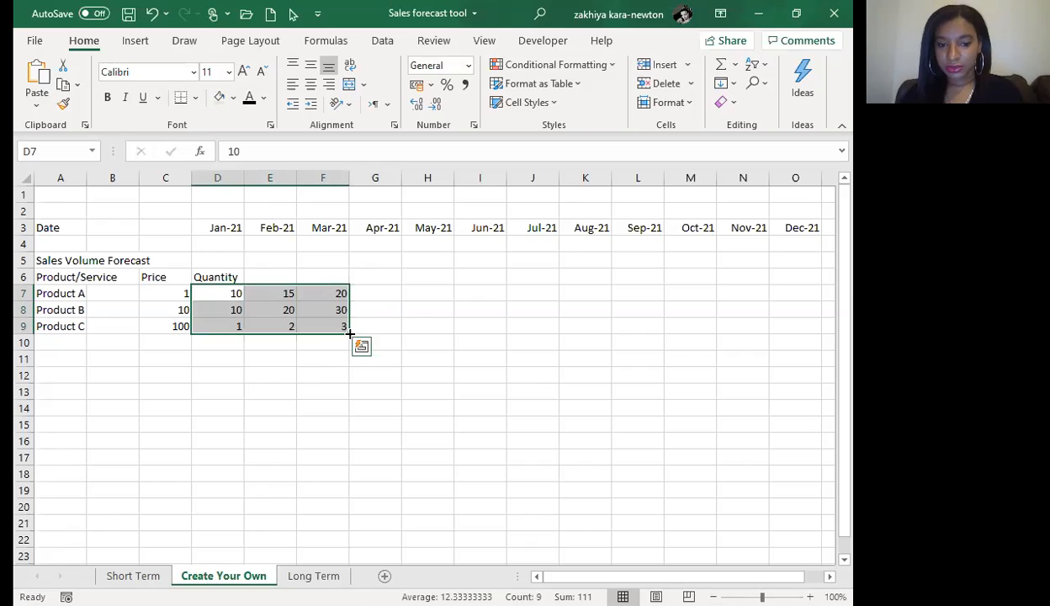
left_click_drag(350, 335, 799, 345)
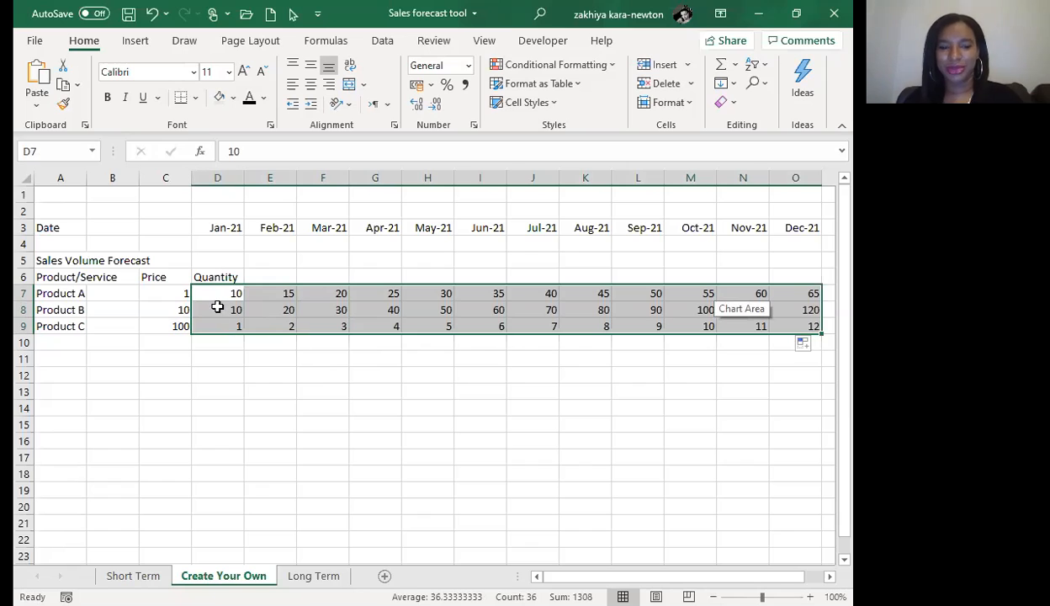
Step: Merge and center the Quantity header across D6:O6
left_click_drag(218, 277, 793, 272)
left_click(349, 84)
left_click(53, 342)
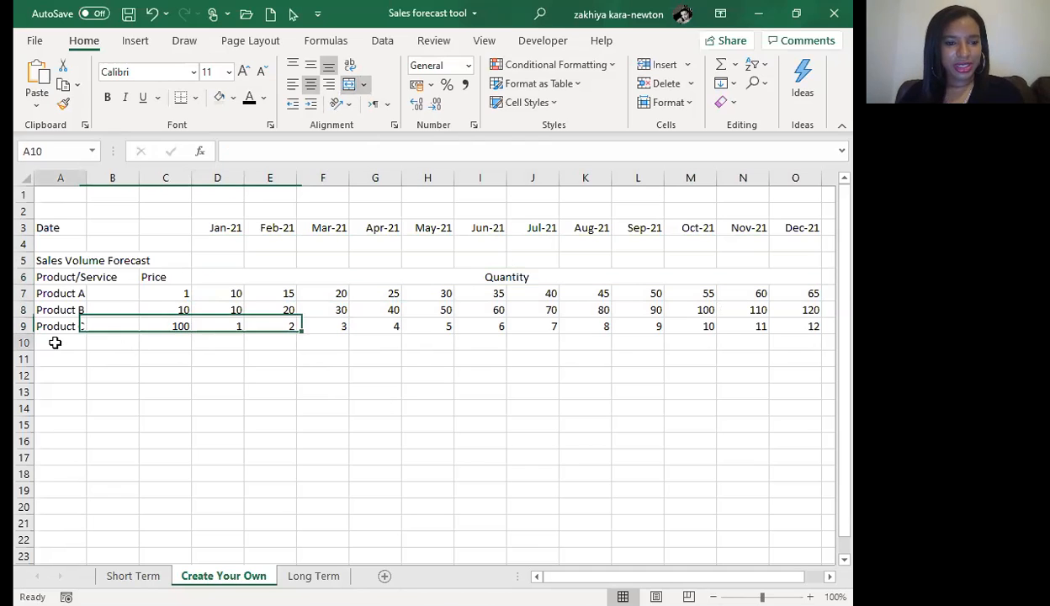
Step: Add a Totals row in row 10 with =SUM(D7:D9) in D10, copied across through Dec-21 in column O
type("Totals")
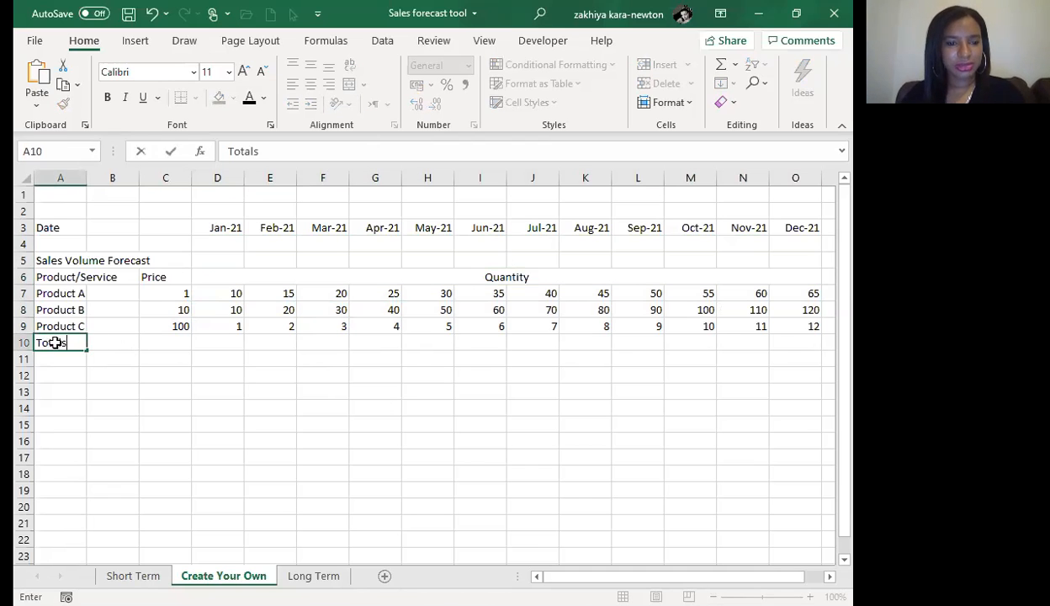
key("Tab")
key("Tab")
key("Tab")
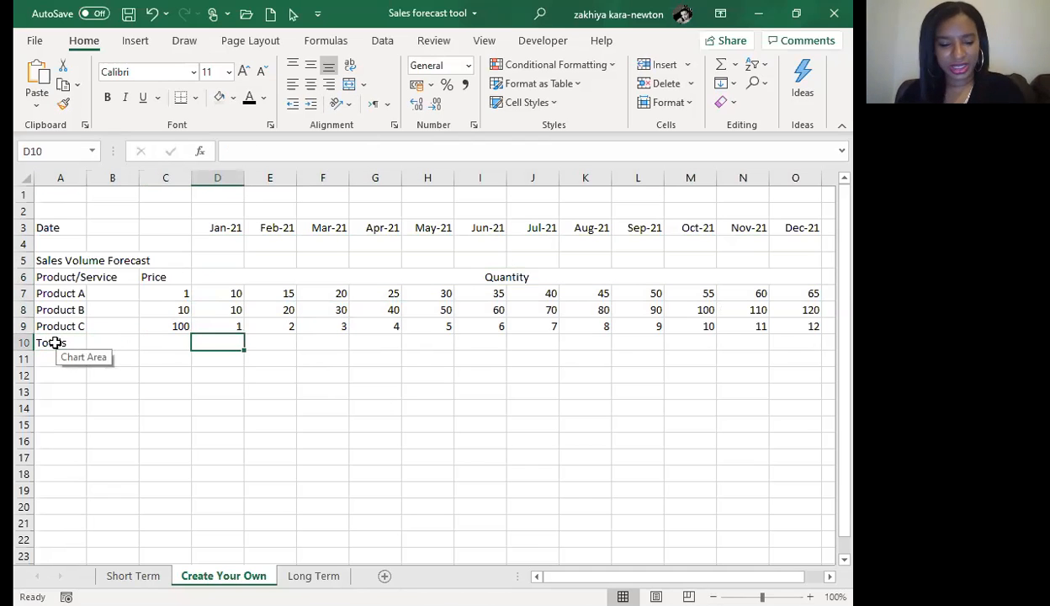
type("=s")
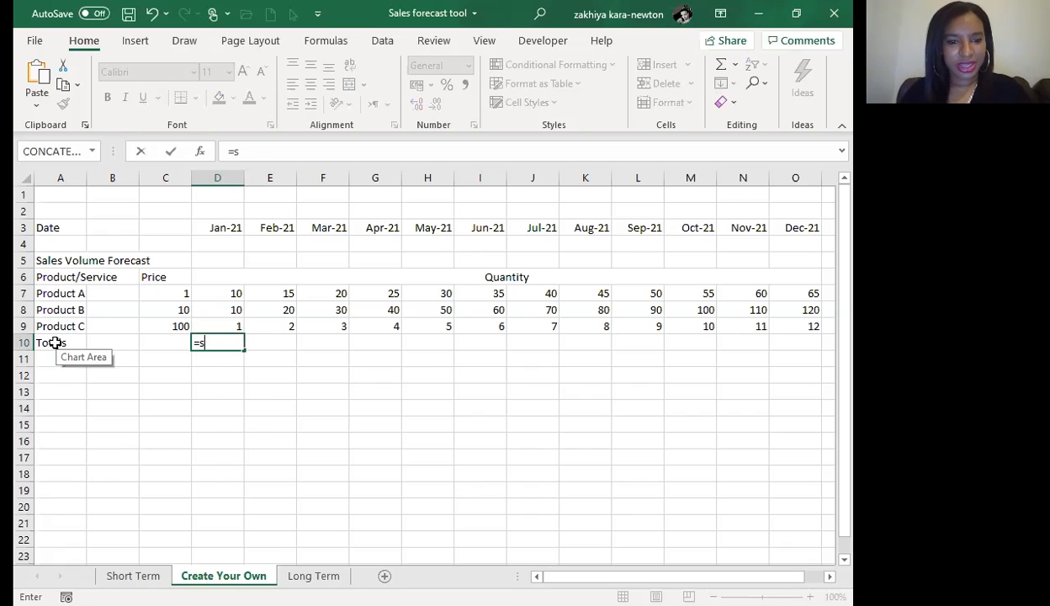
type("um(")
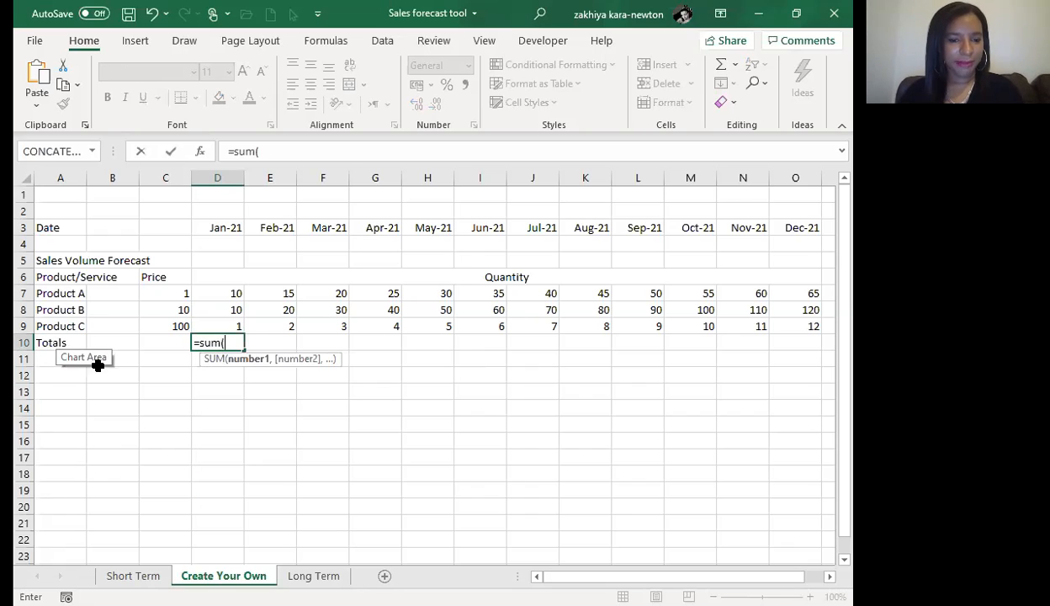
left_click(221, 290)
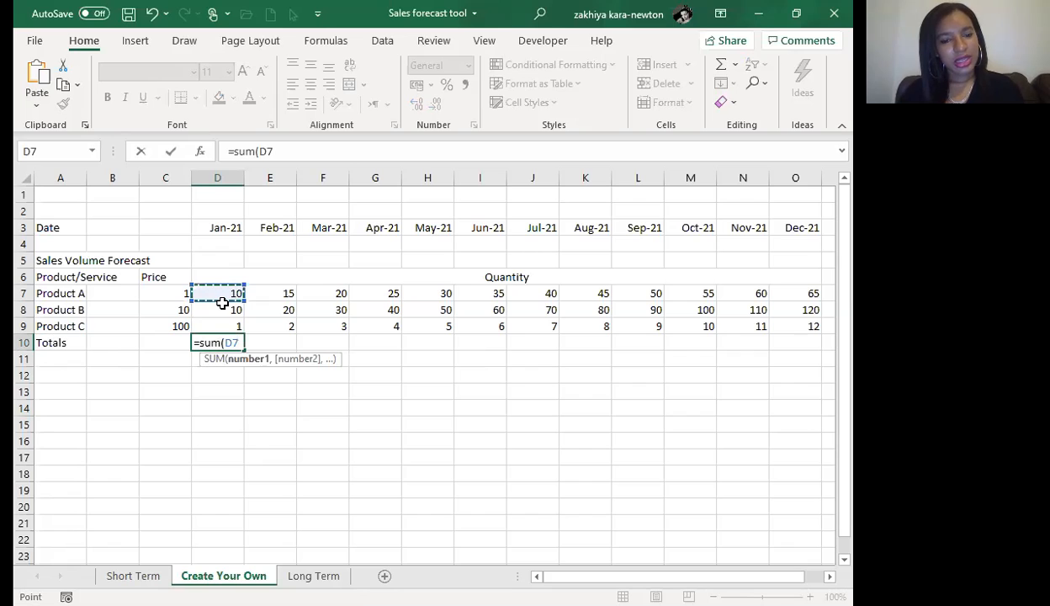
left_click_drag(221, 303, 218, 328)
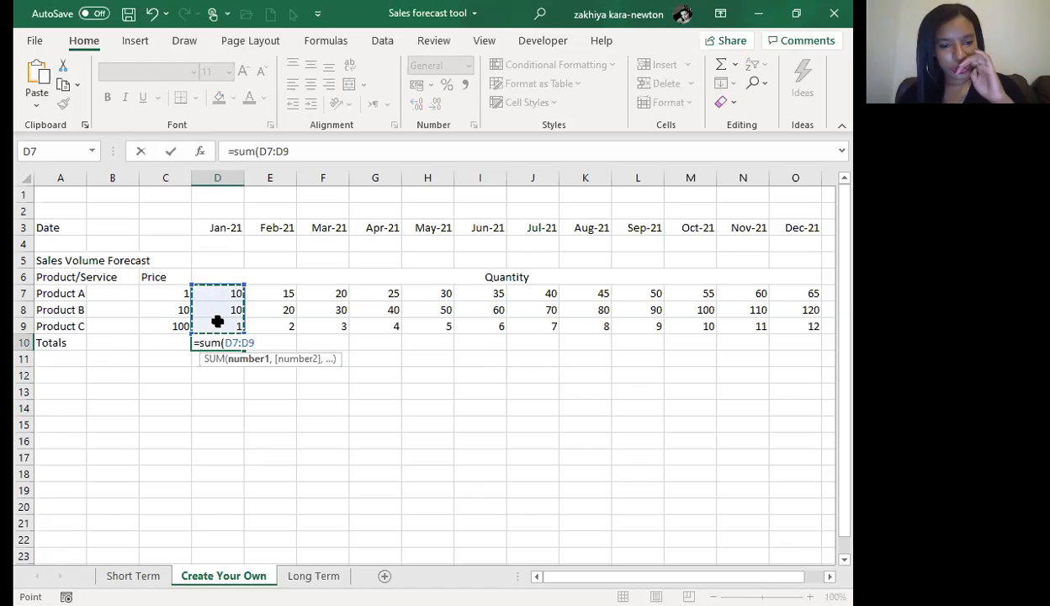
type(")")
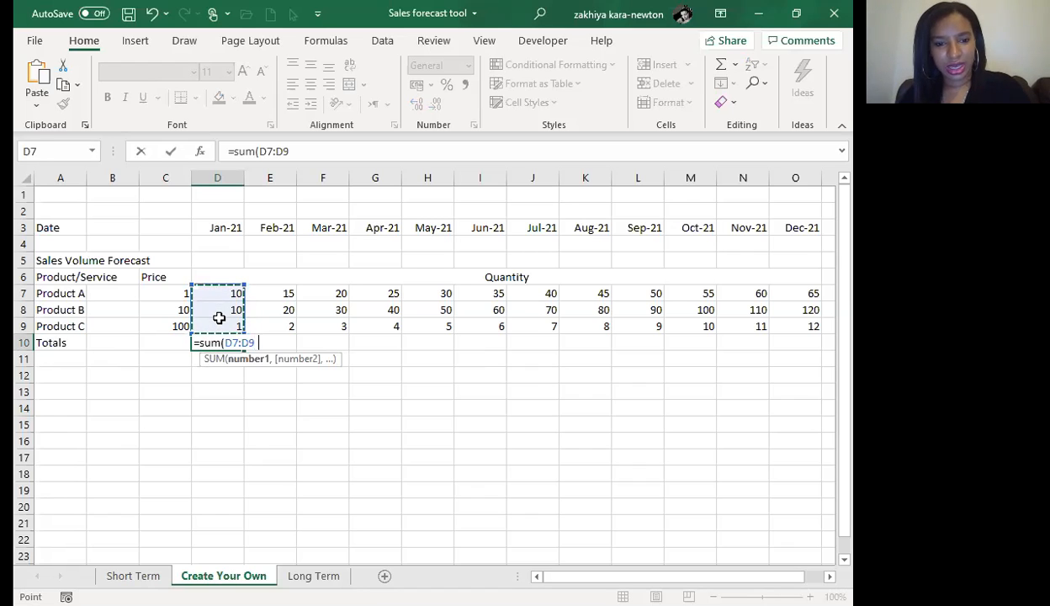
key("Return")
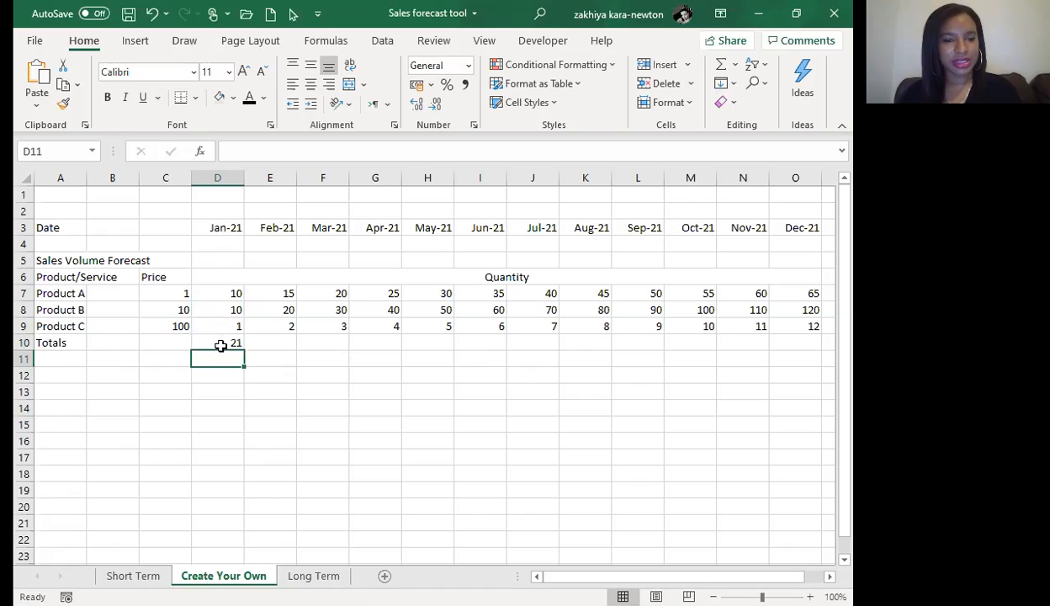
left_click(218, 343)
left_click_drag(246, 354, 798, 346)
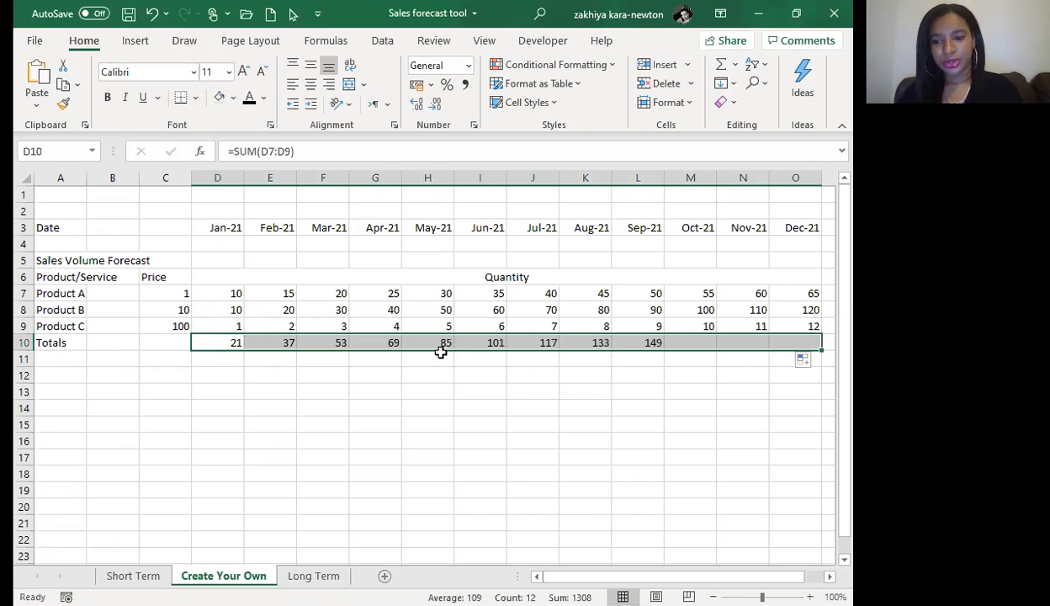
Step: Add a Total column header in P3, directly after Dec-21
left_click(799, 293)
key("Right")
left_click(792, 230)
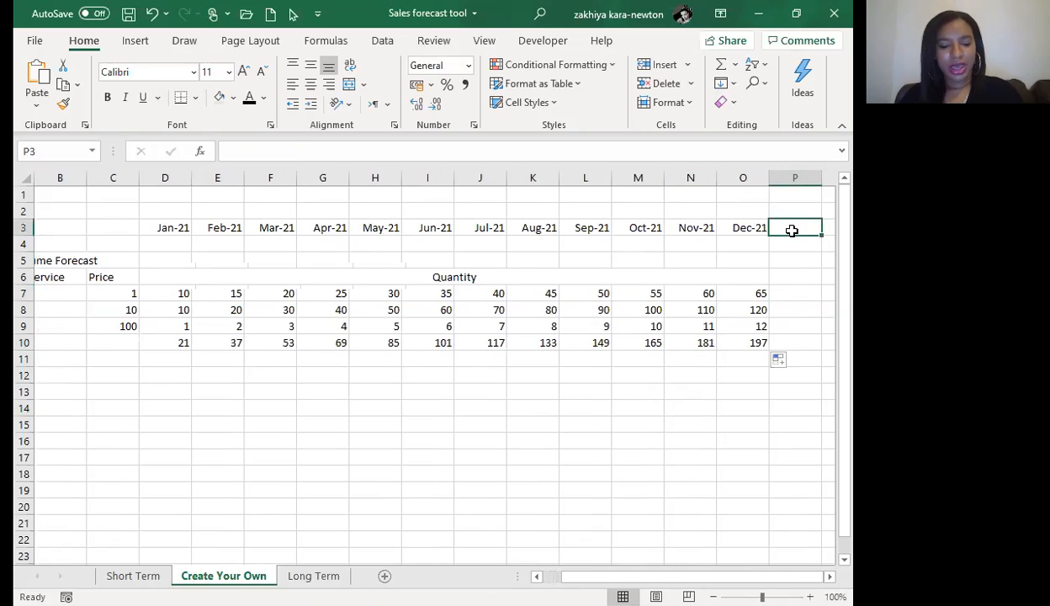
type("Tot")
key("Return")
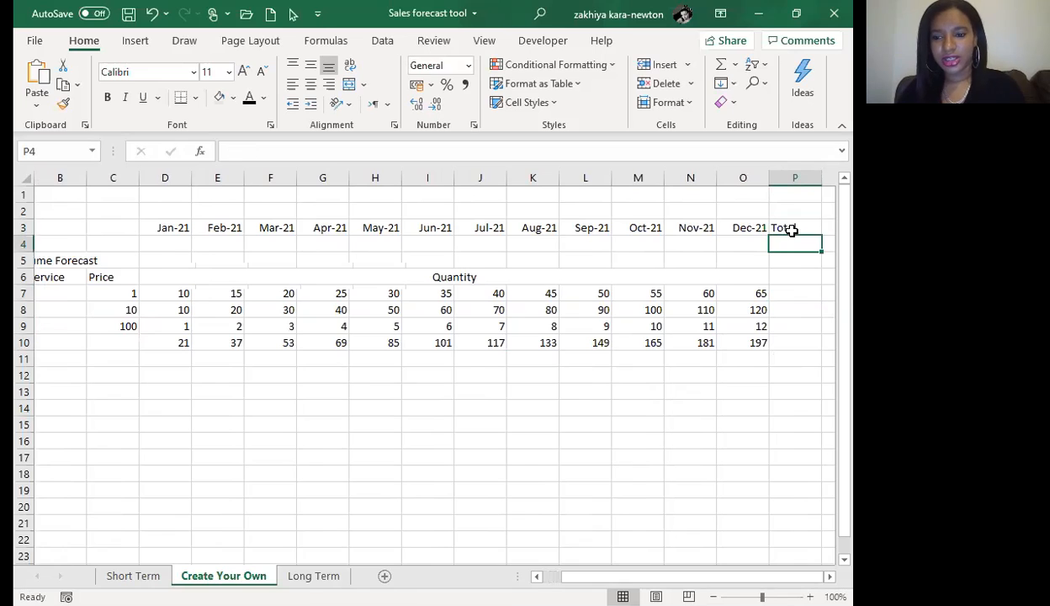
Step: Sum Product A's quantities D7:O7 in P7 and copy the formula down to P10
key("Down")
key("Down")
key("Down")
type("=")
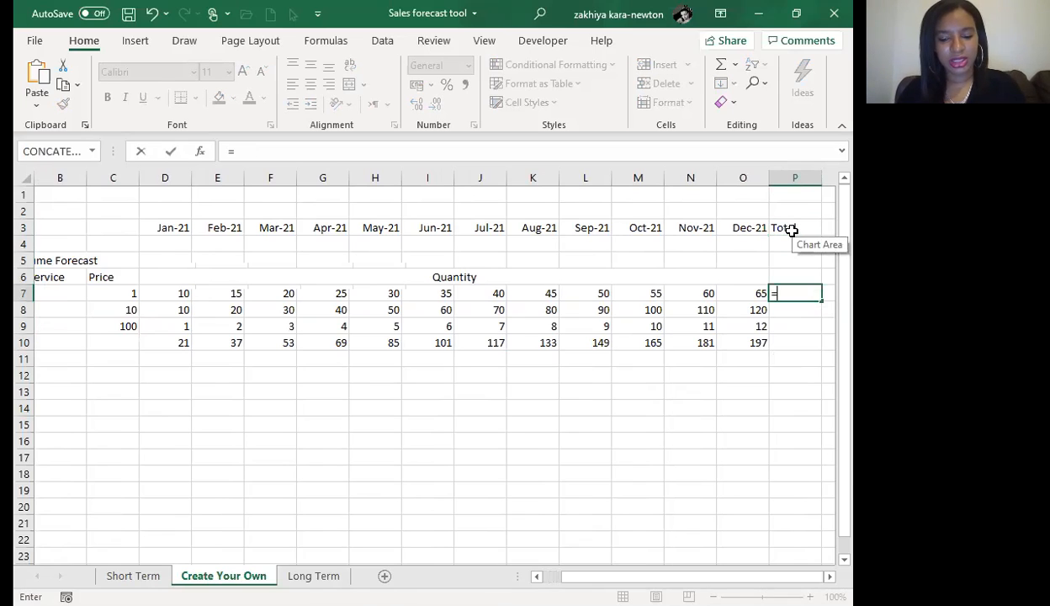
type("sum(")
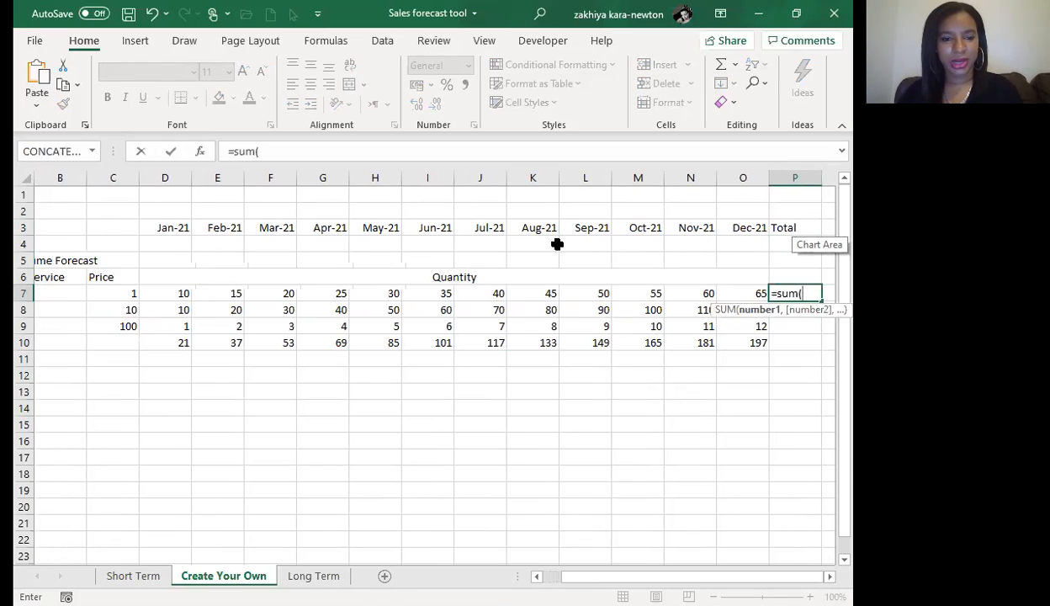
left_click(167, 290)
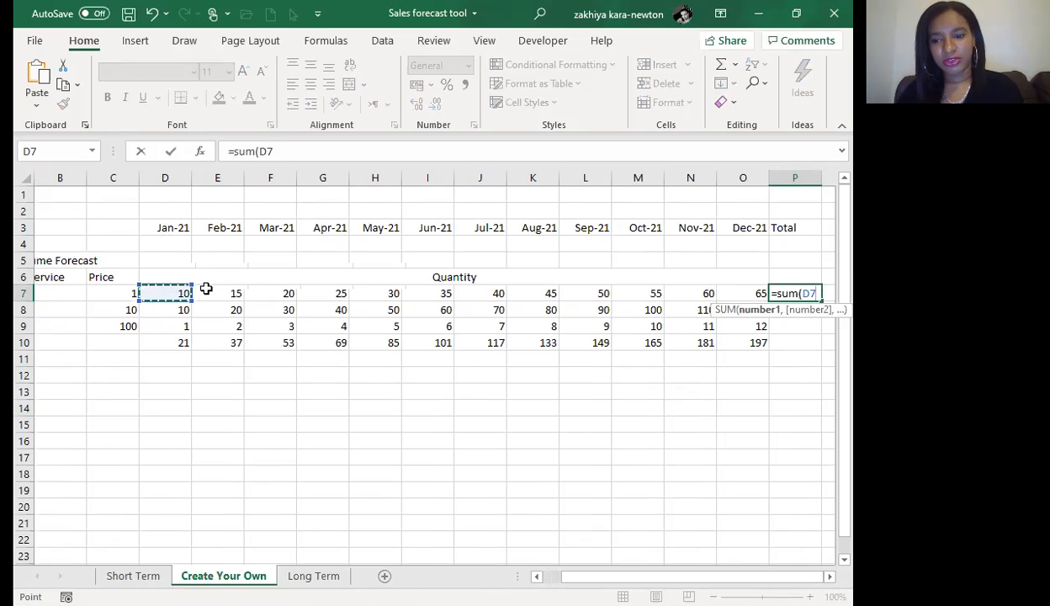
left_click_drag(206, 288, 728, 293)
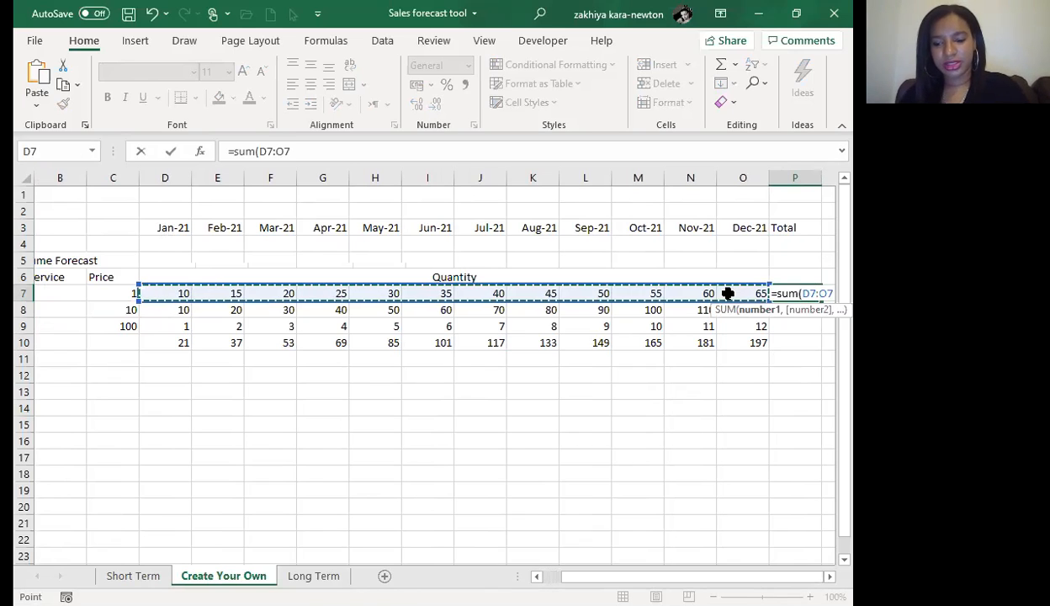
left_click(811, 289)
left_click_drag(822, 302, 812, 346)
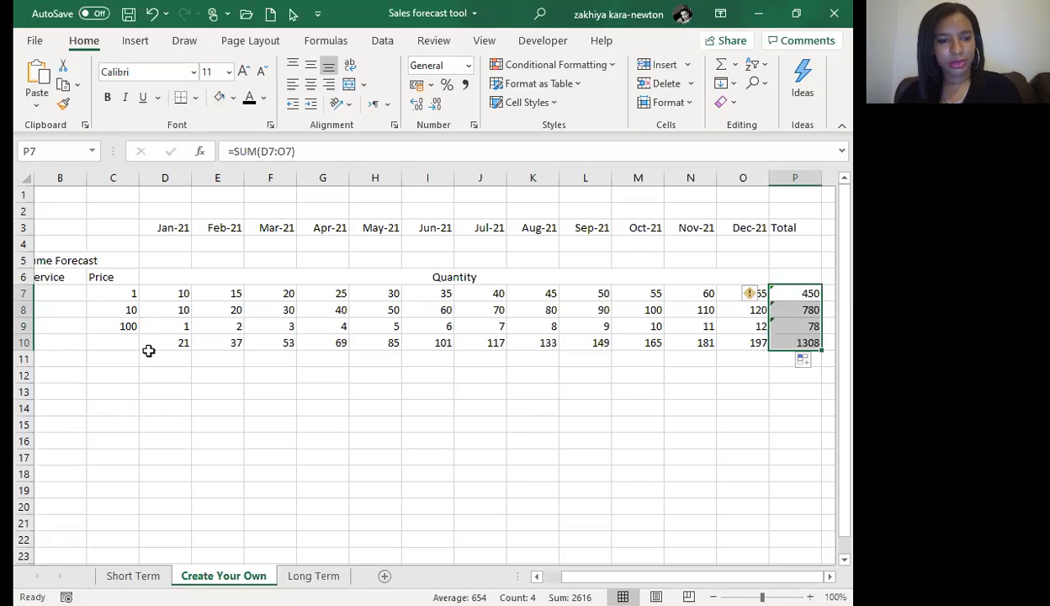
Step: Bold the totals in D10:O10 and P7:P10, and the row labels and prices in A7:C10
left_click_drag(148, 345, 735, 342)
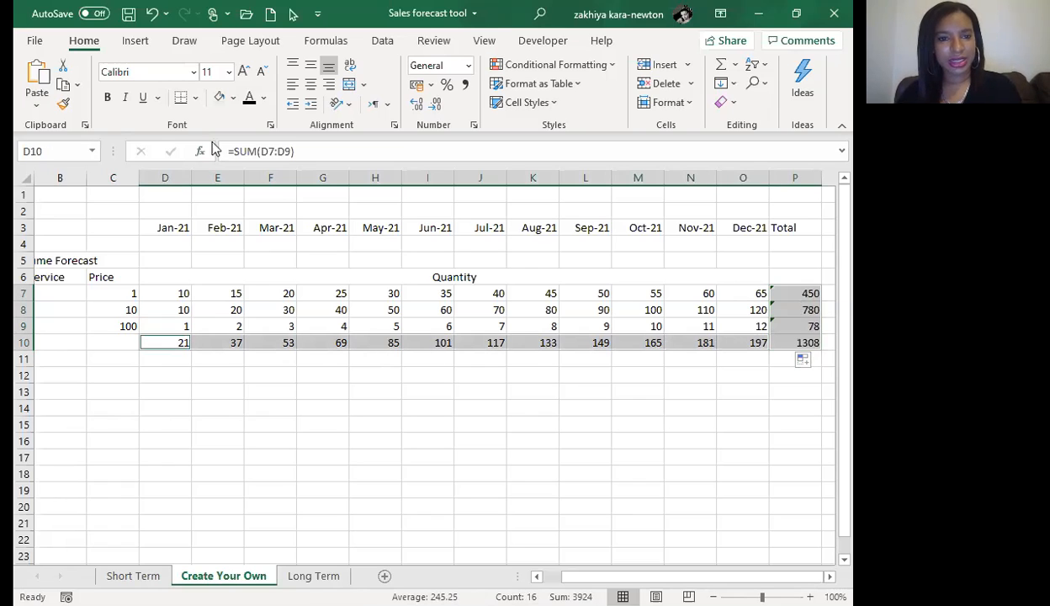
left_click(109, 103)
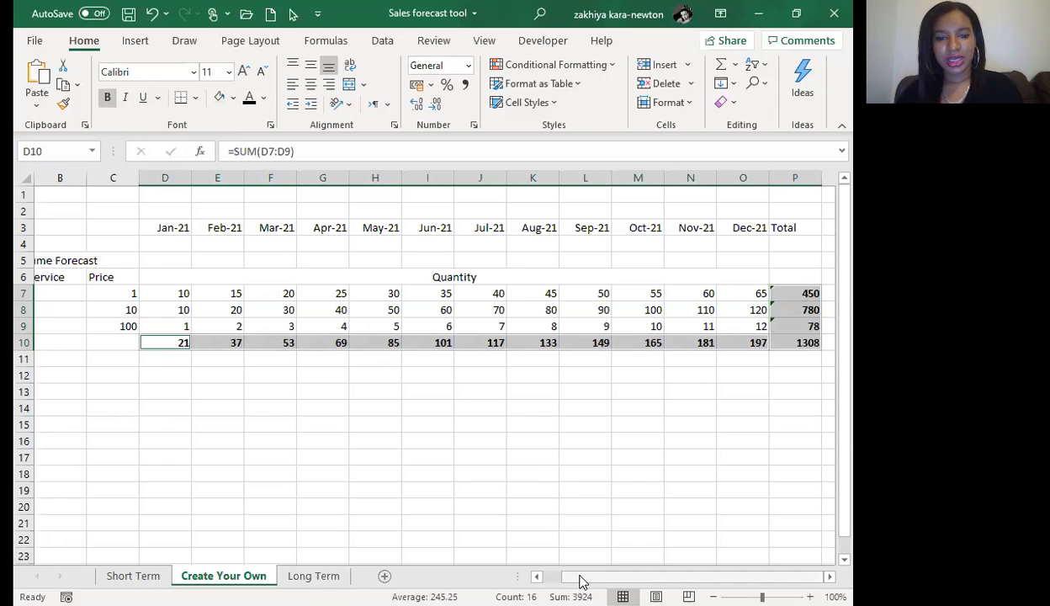
left_click_drag(582, 582, 559, 581)
left_click(321, 457)
left_click_drag(57, 292, 169, 341)
left_click(107, 96)
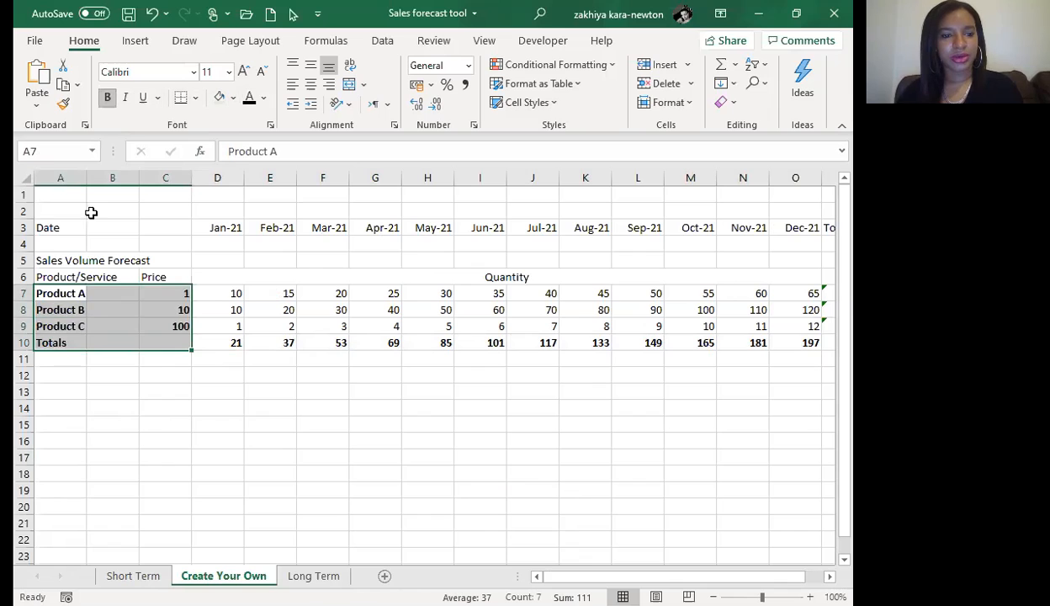
Step: Bold the Sales Volume Forecast title and the column headers in rows 5 and 6 through column O
left_click_drag(51, 260, 800, 278)
left_click(107, 96)
left_click(283, 419)
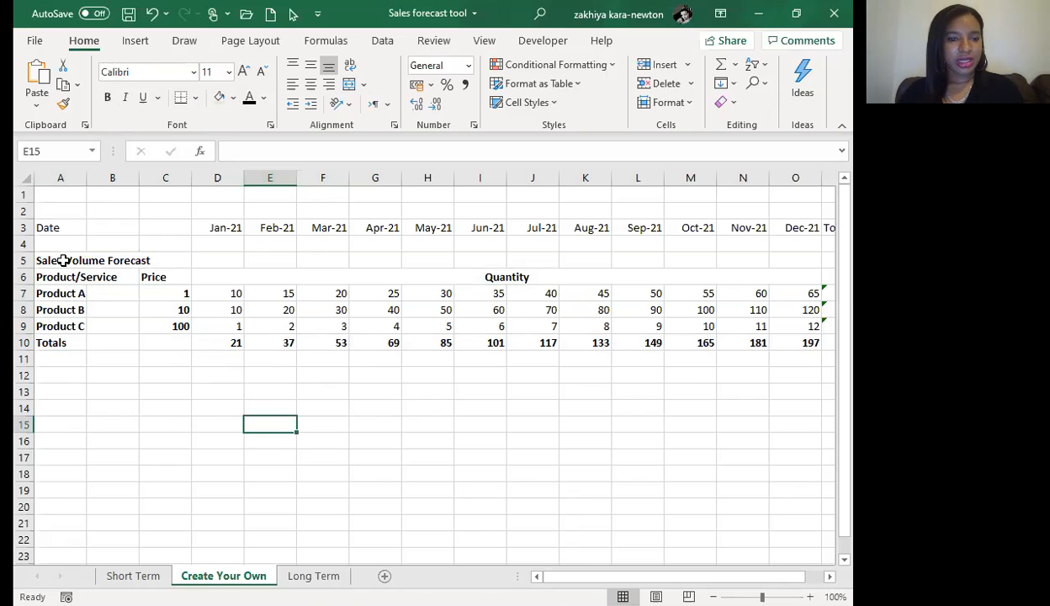
Step: Copy the whole Sales Volume Forecast table, A5:P10, to a second block starting at A13
left_click_drag(61, 259, 830, 342)
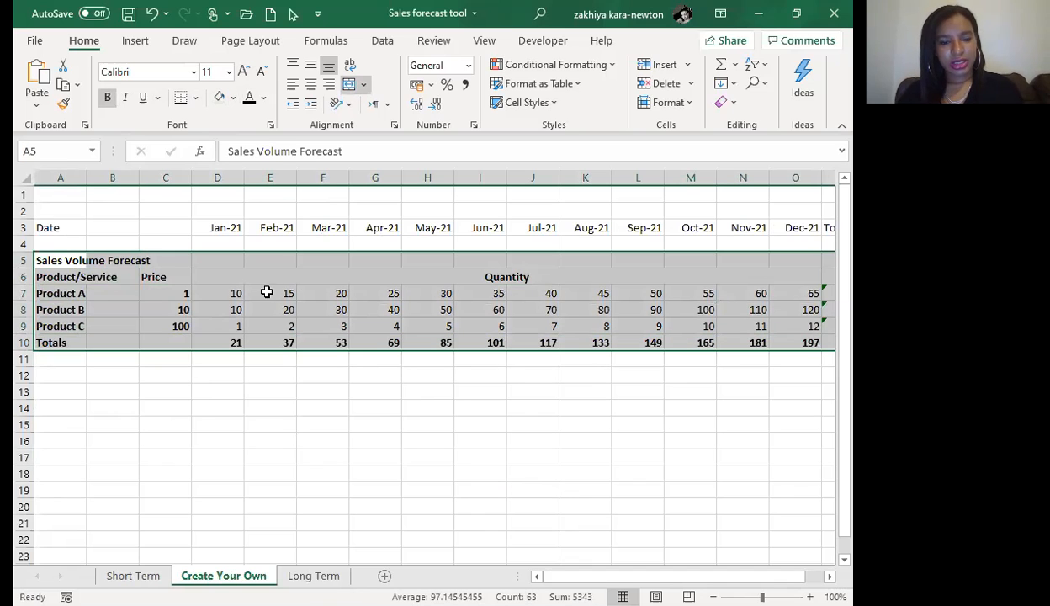
key("ctrl+c")
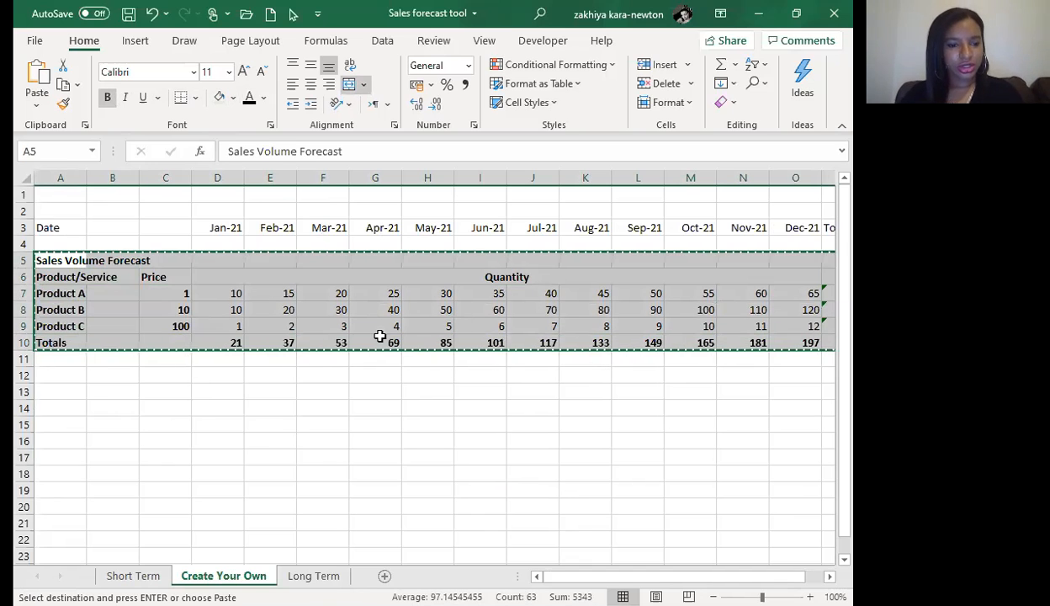
left_click(50, 388)
key("ctrl+v")
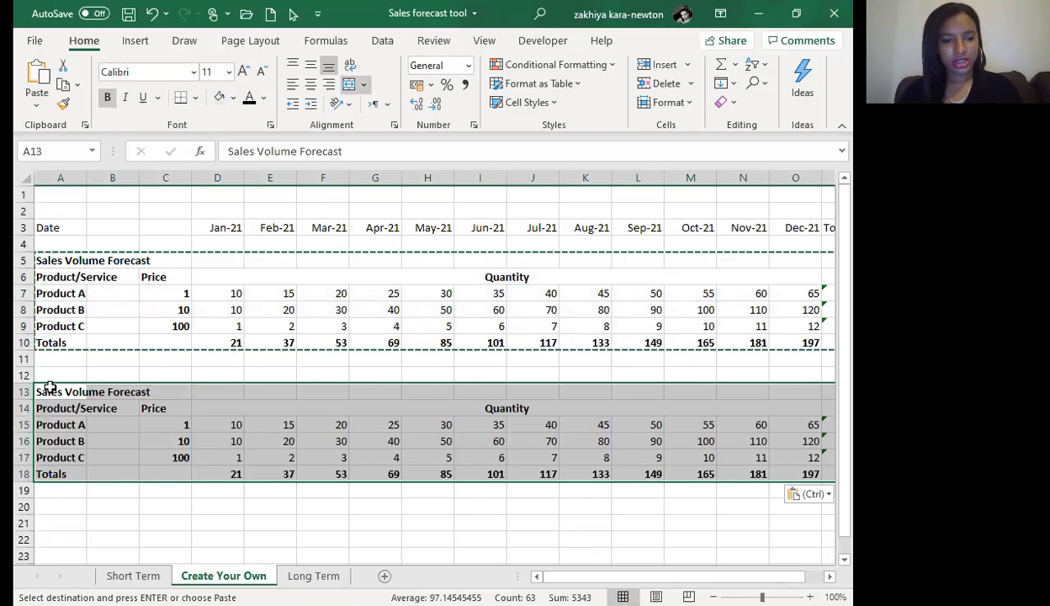
Step: Retitle the copied table in A13 as Revenue Forecast
left_click(51, 388)
double_click(51, 388)
type("Revenue Forecast")
key("Return")
Step: Clear the Price header and the three product prices from C14:C17 in the Revenue Forecast table
left_click(155, 407)
key("Delete")
key("Down")
key("Delete")
key("Down")
key("Delete")
key("Down")
key("Delete")
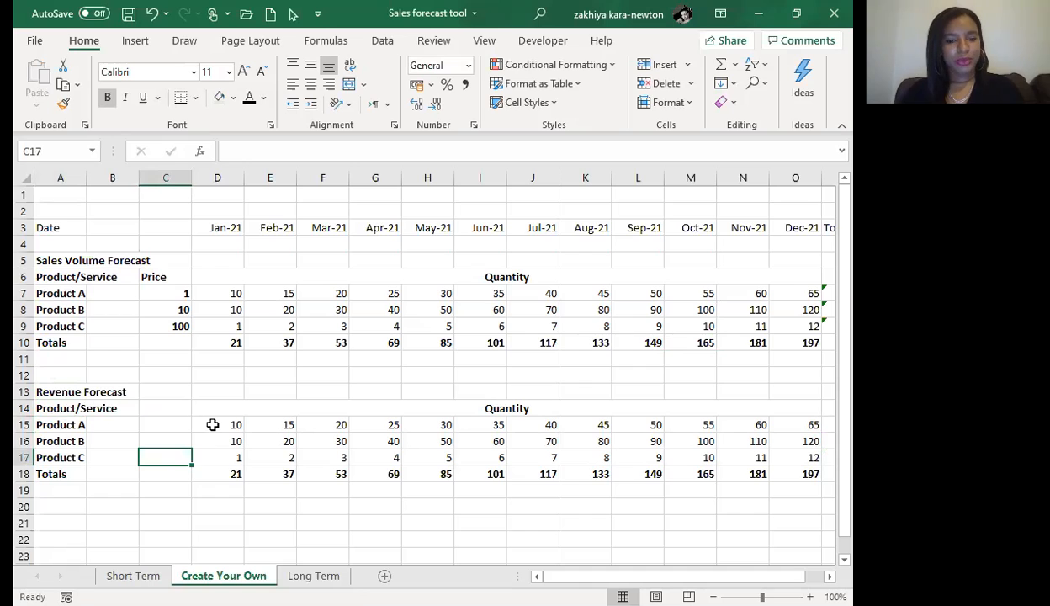
Step: Change the merged Quantity header in row 14 to Revenue
left_click(212, 424)
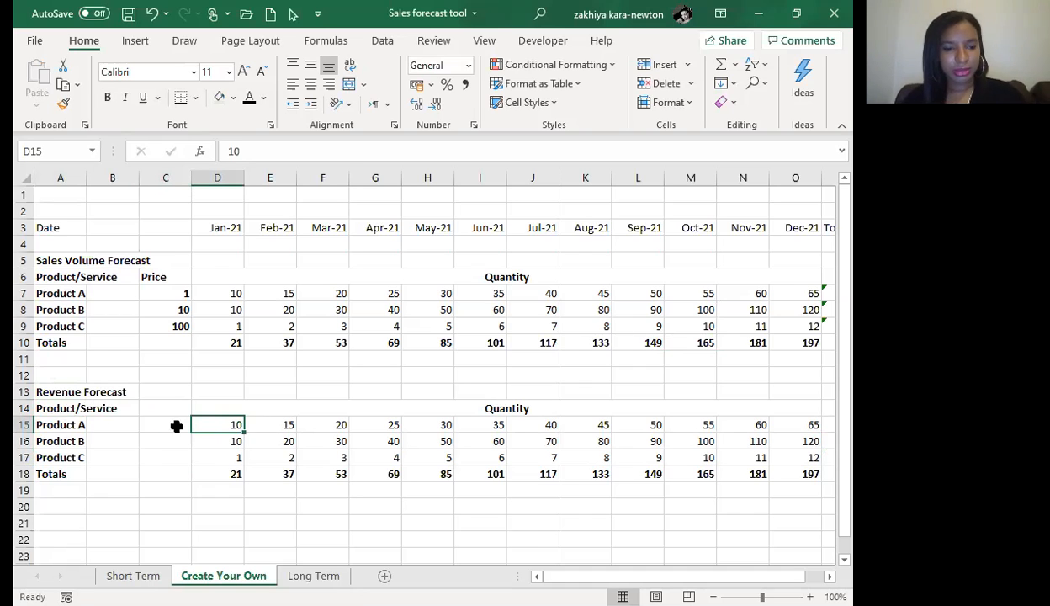
left_click(350, 409)
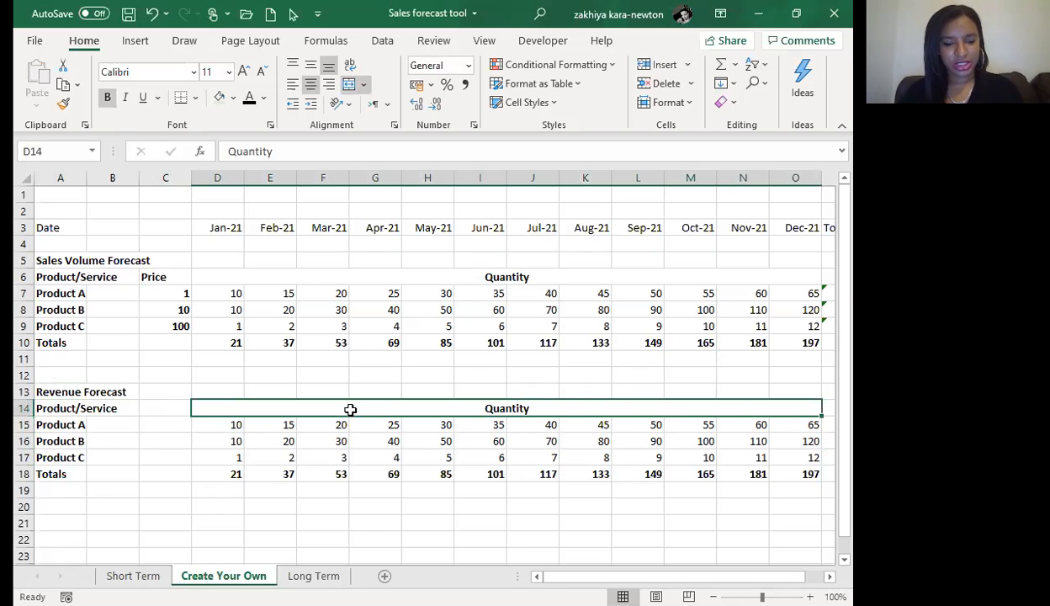
type("Revenue")
key("Return")
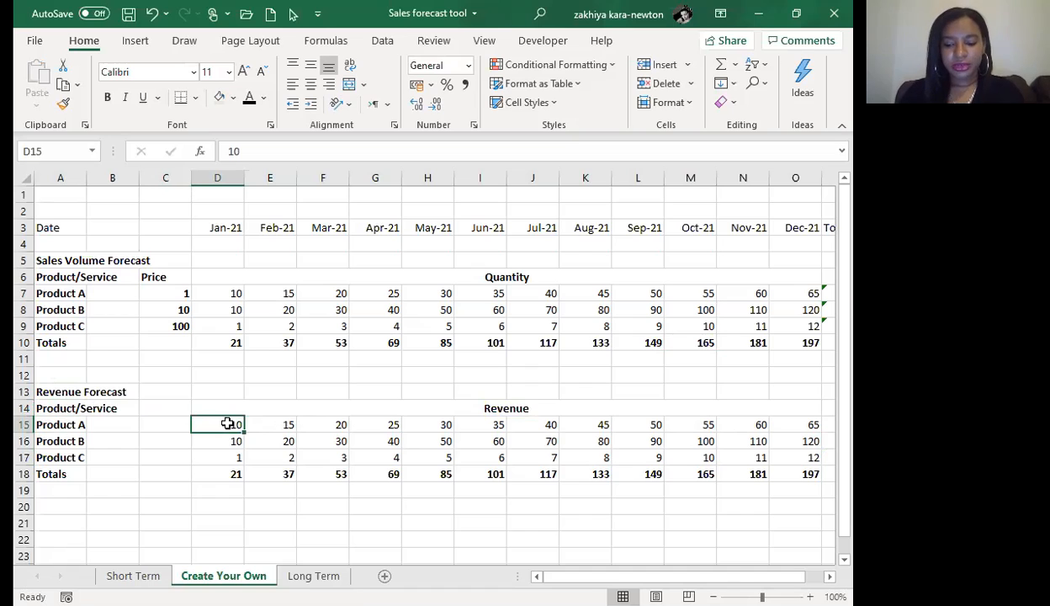
Step: Enter Product A's Jan-21 revenue formula =$C$7*D7 in D15, with the price reference locked
type("=")
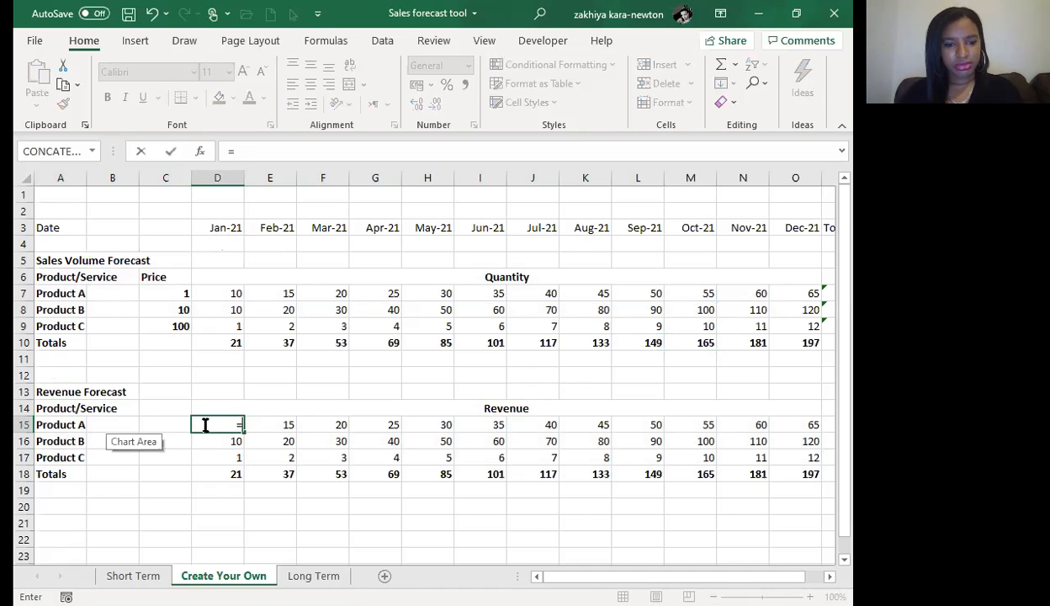
left_click(169, 295)
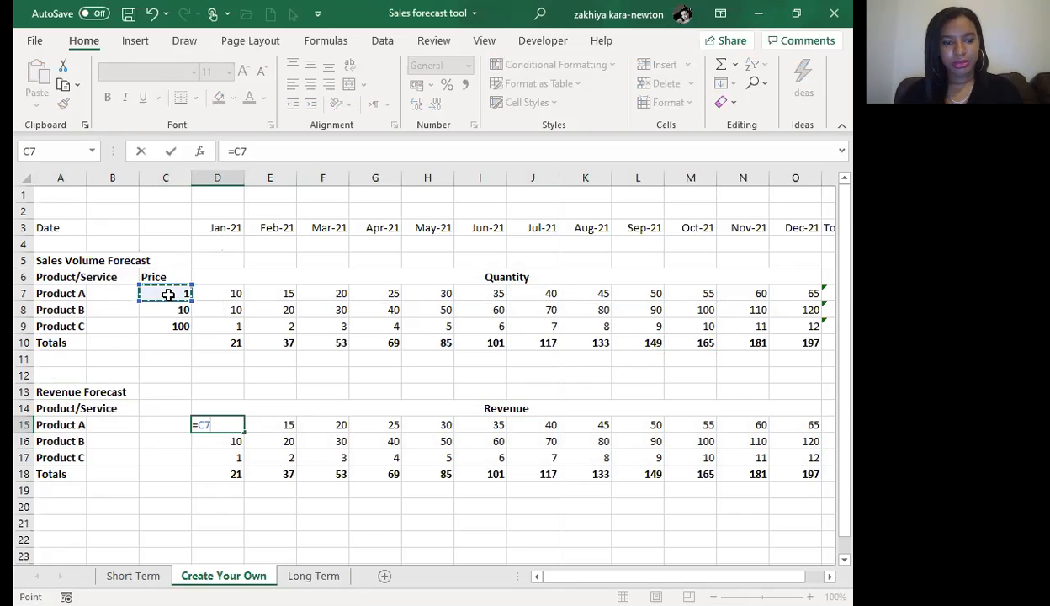
type("*")
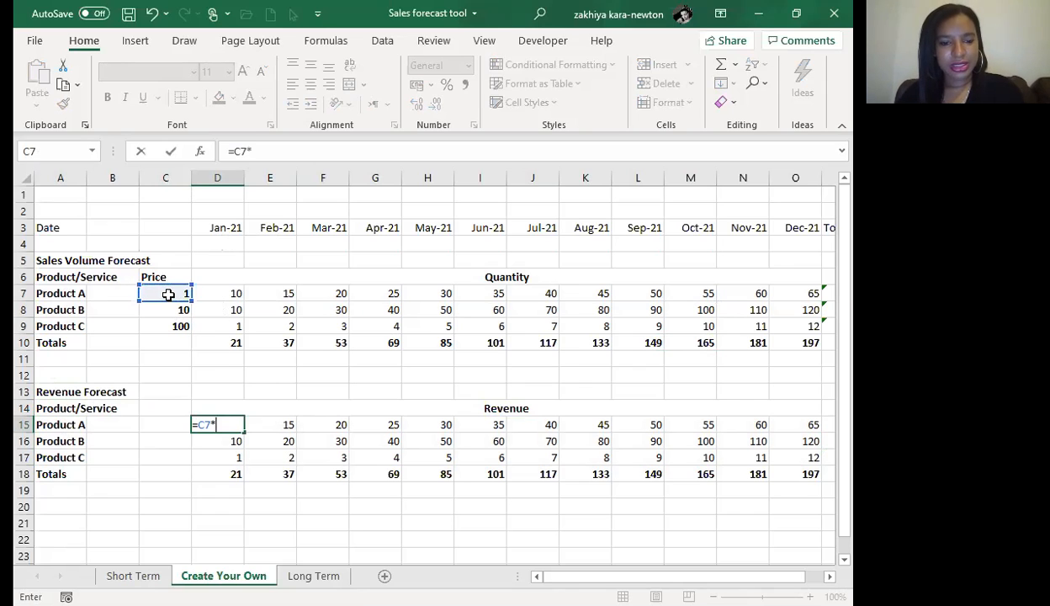
left_click(219, 293)
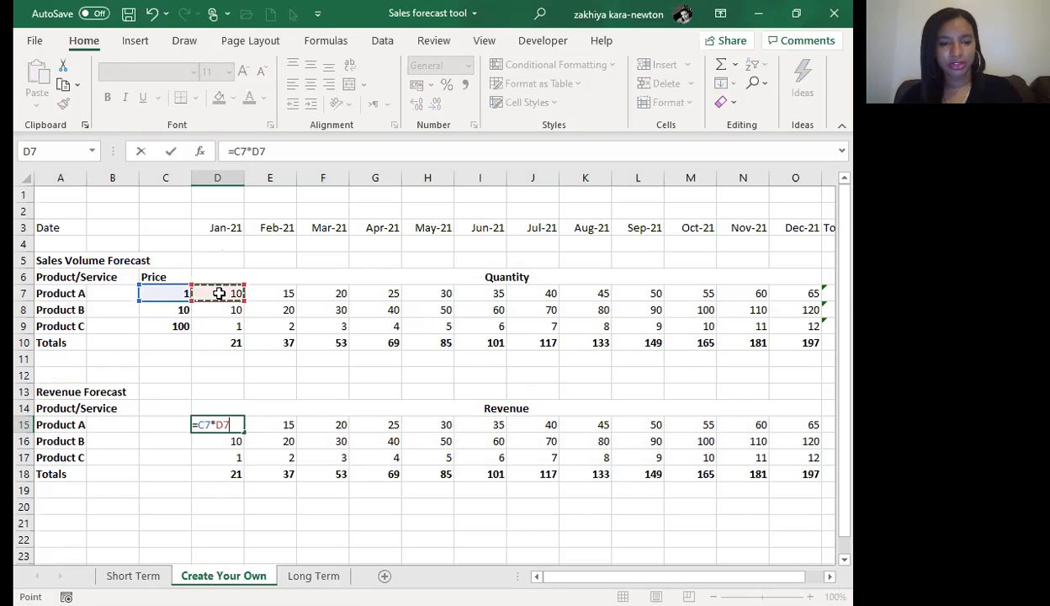
left_click(244, 156)
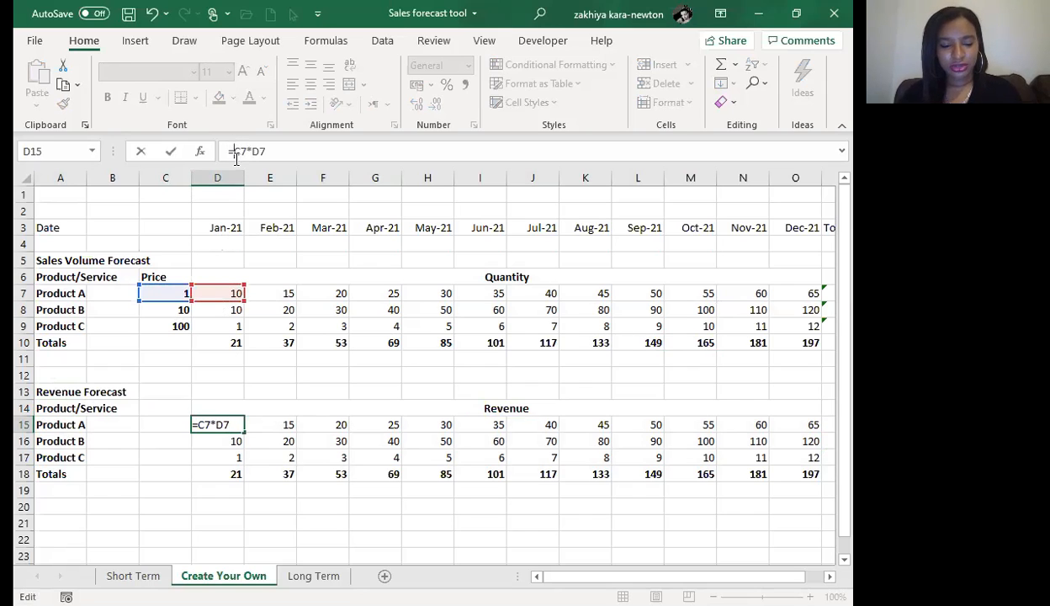
type("$C")
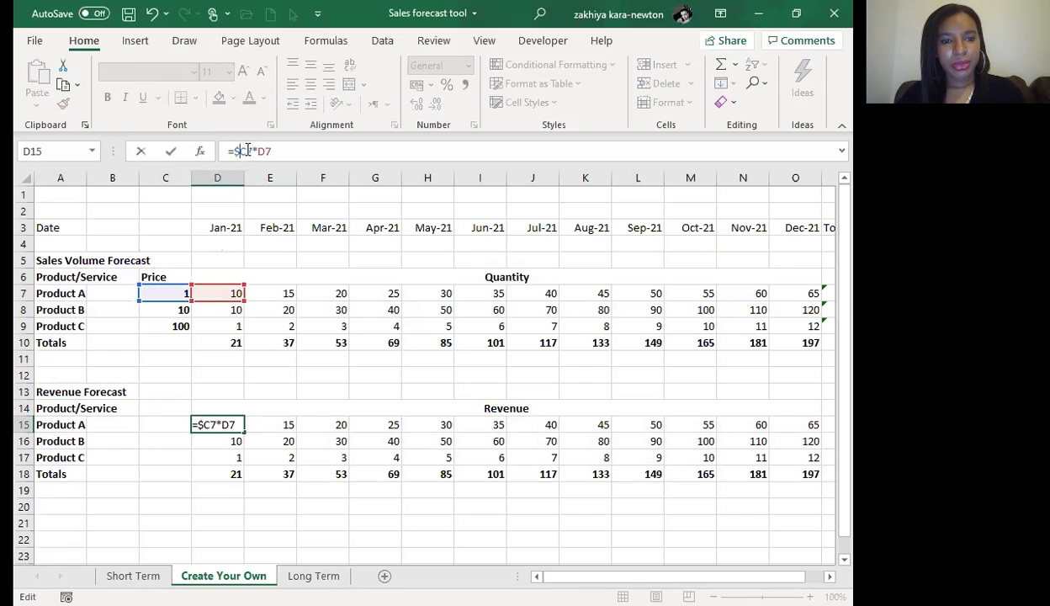
type("$")
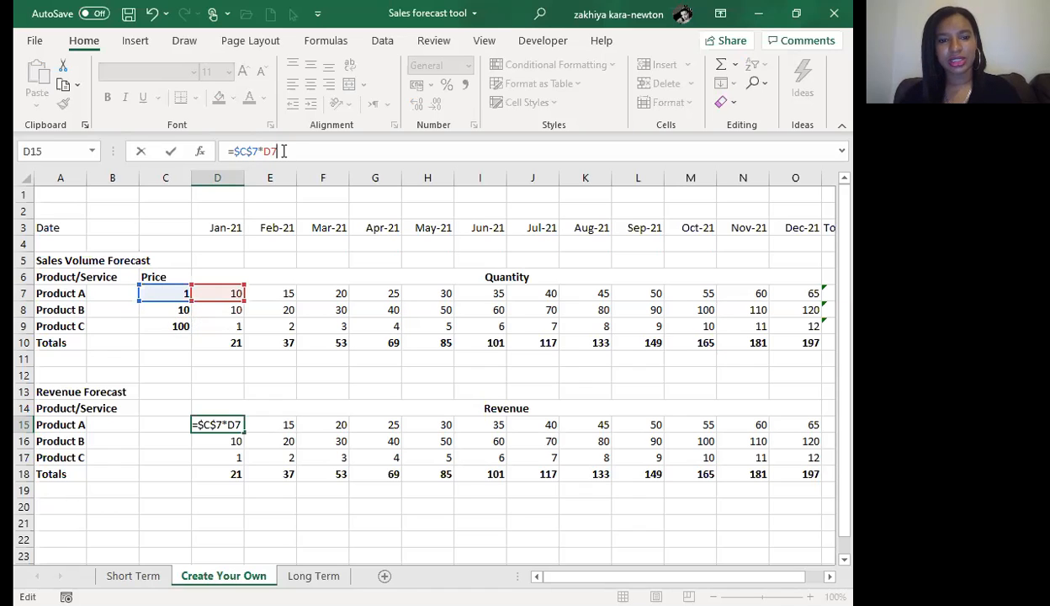
key("Return")
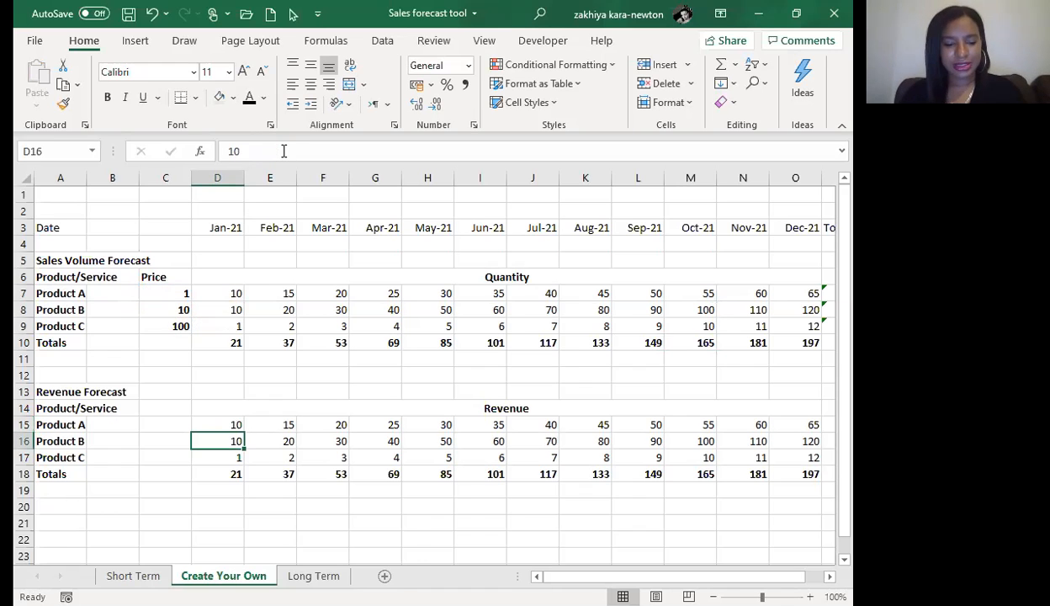
Step: Enter Product B's Jan-21 revenue formula =$C$8*D8 in D16, with the price reference locked
type("=")
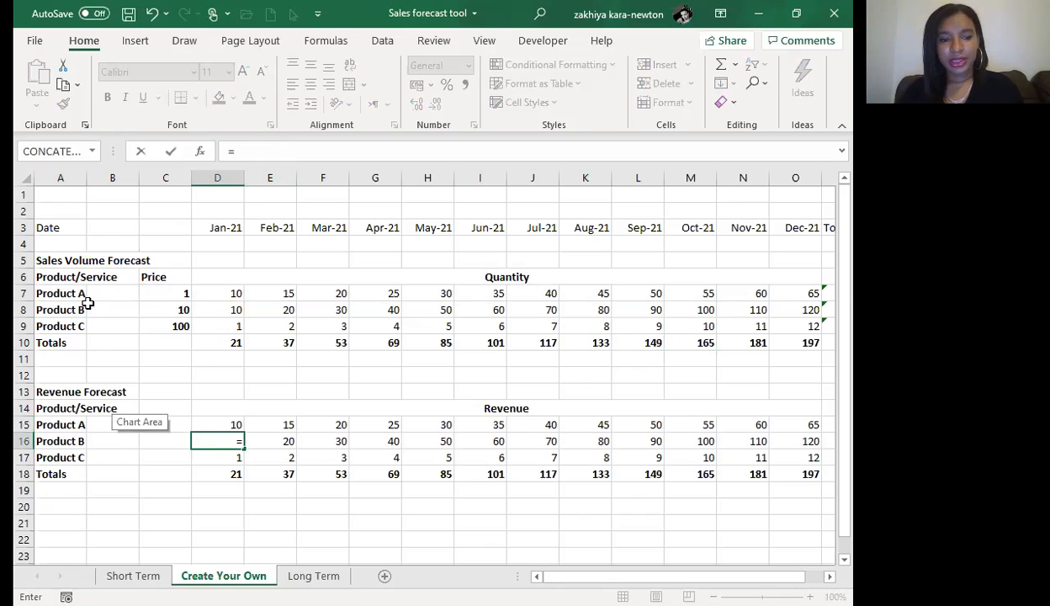
left_click(172, 309)
type("*")
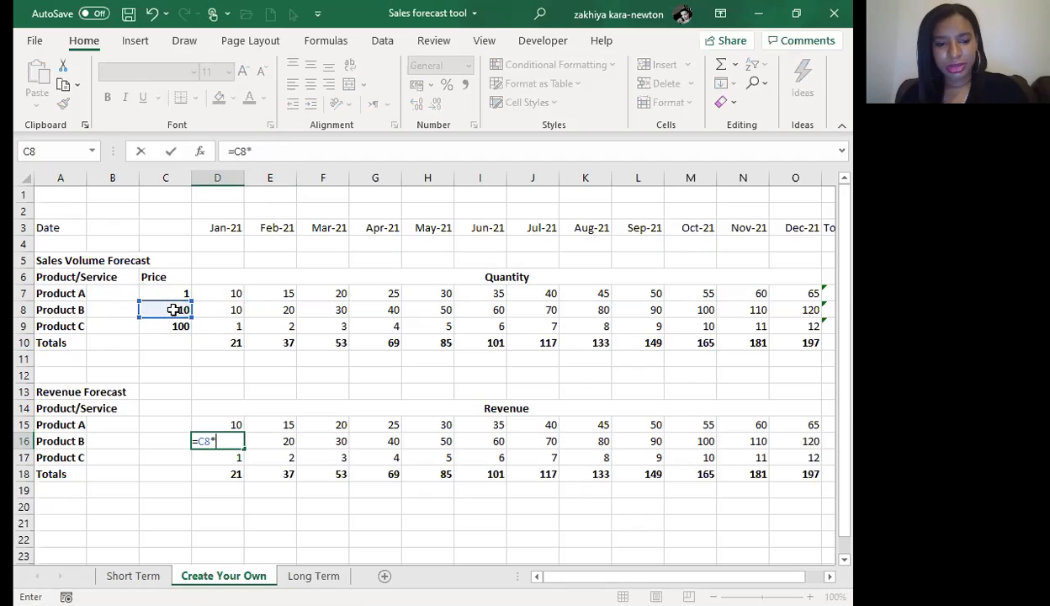
left_click(215, 307)
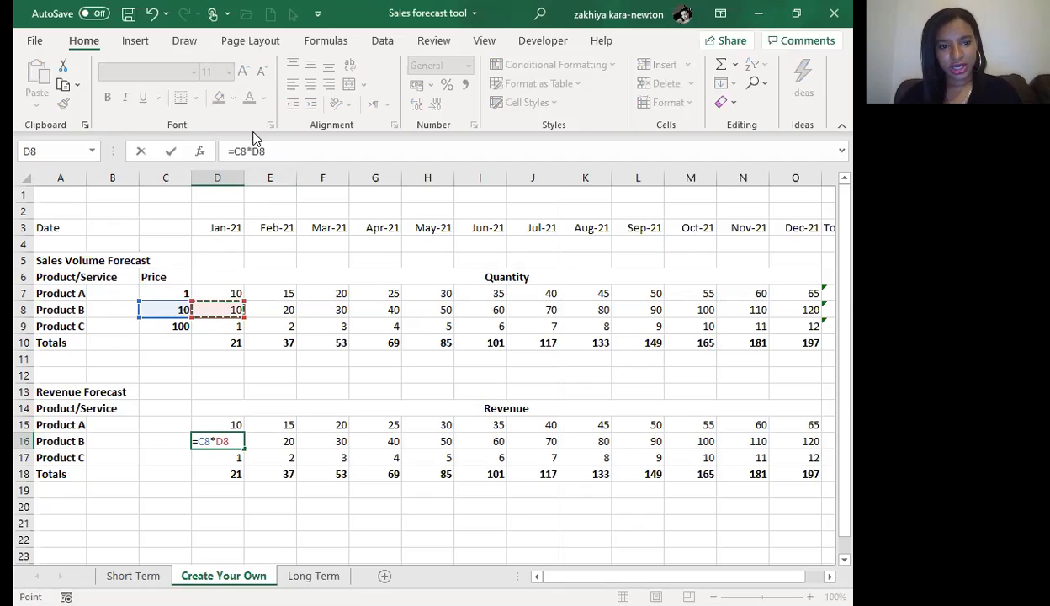
left_click(235, 152)
type("$C$")
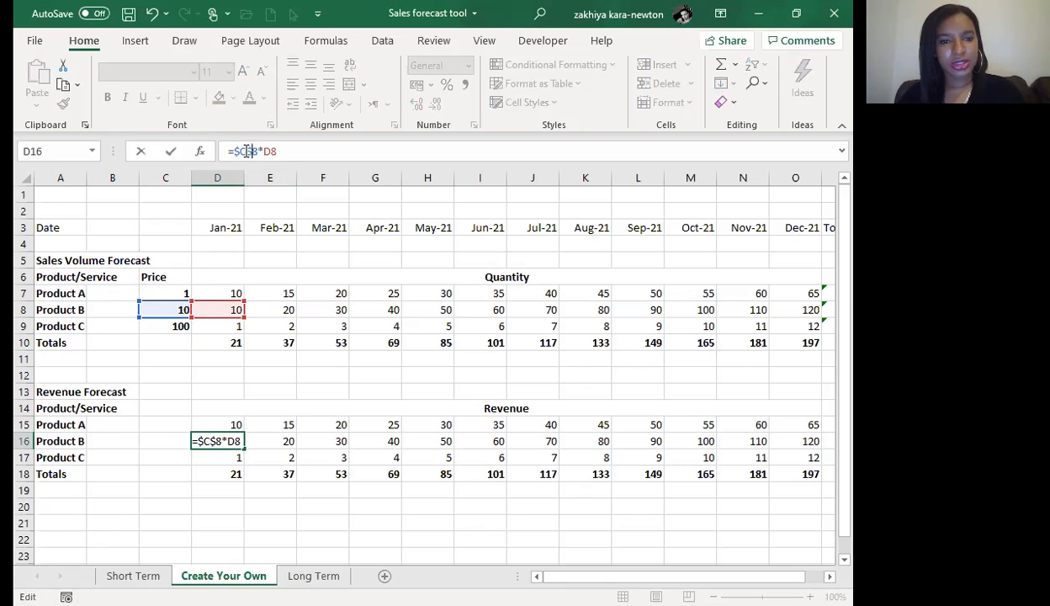
key("Return")
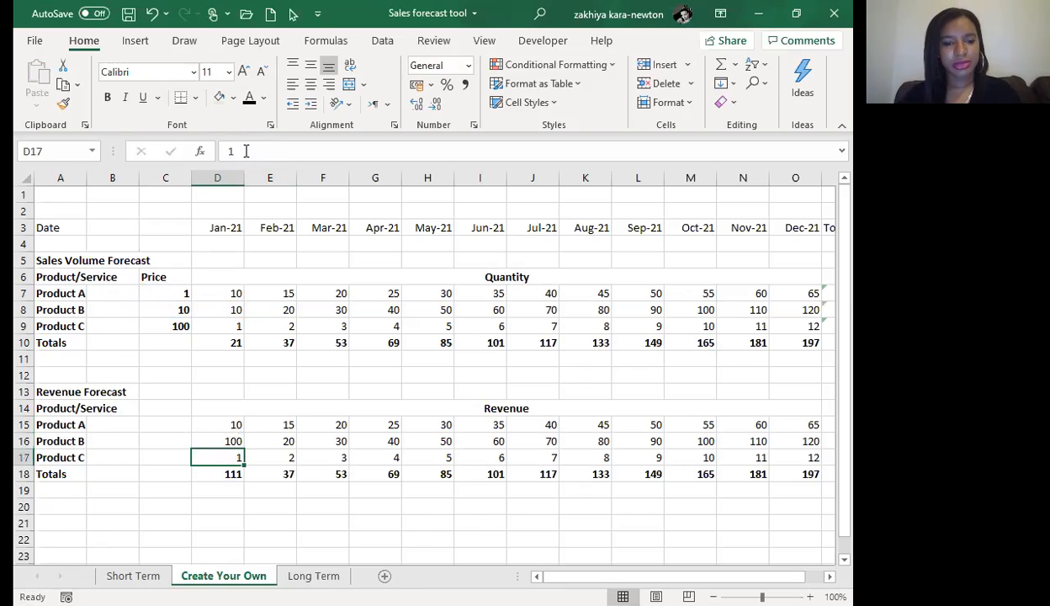
Step: Enter Product C's Jan-21 revenue formula =$C$9*D9 in D17, with the price reference locked
type("=")
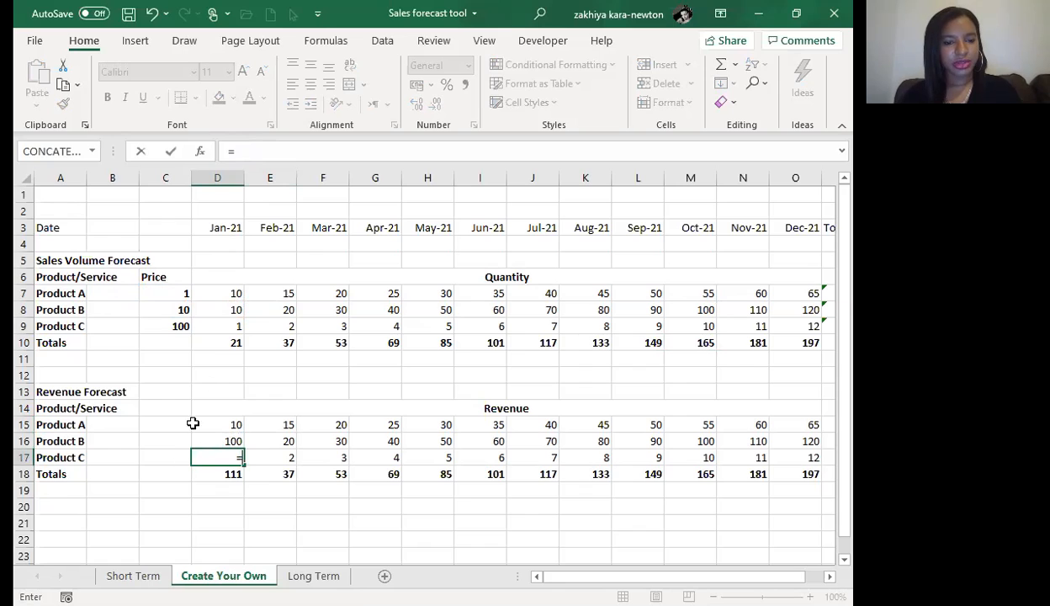
left_click(176, 330)
type("*")
left_click(206, 324)
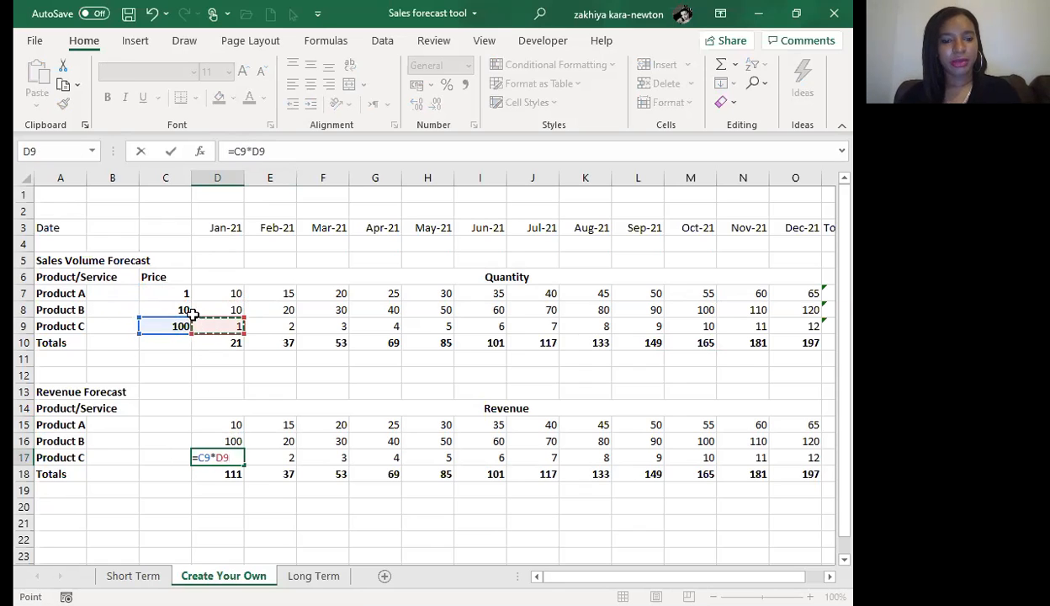
left_click(237, 151)
type("$C$")
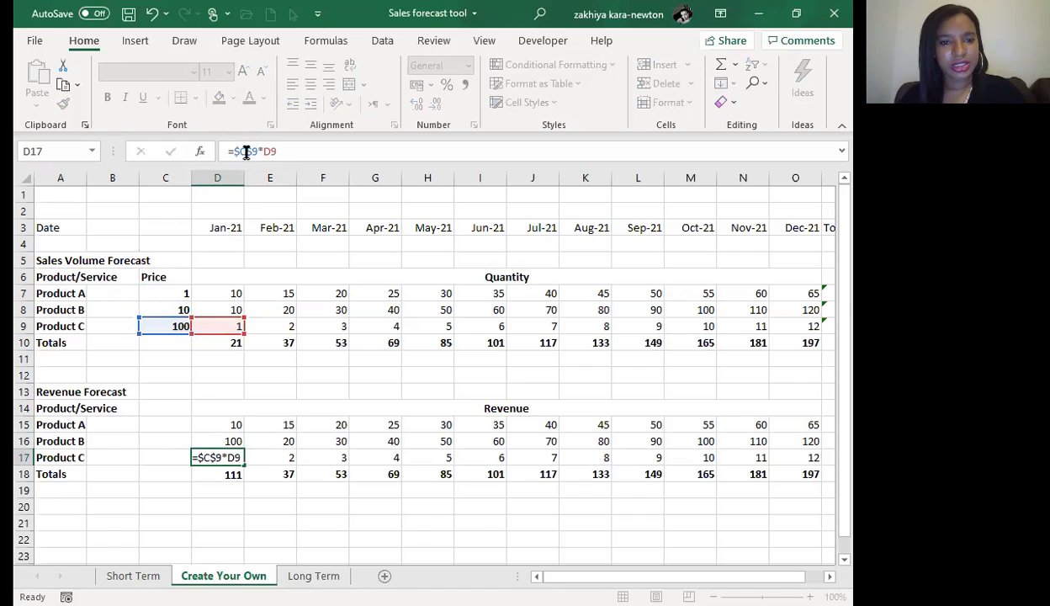
key("shift+Return")
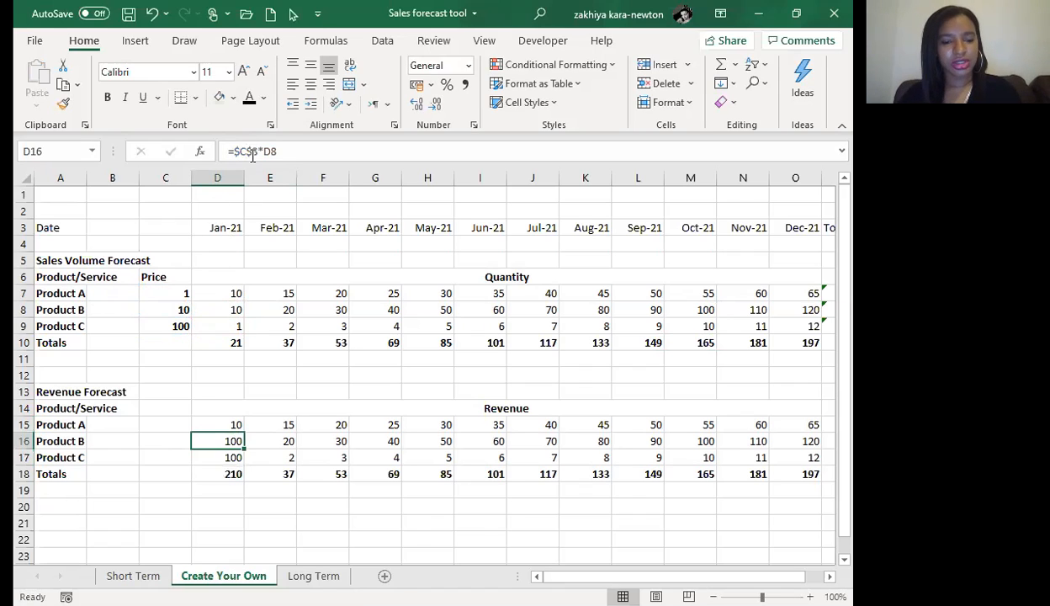
Step: Fill the revenue formulas in D15:D17 across to Dec-21 and check the totals formulas in row 18 and column P
left_click_drag(230, 425, 227, 459)
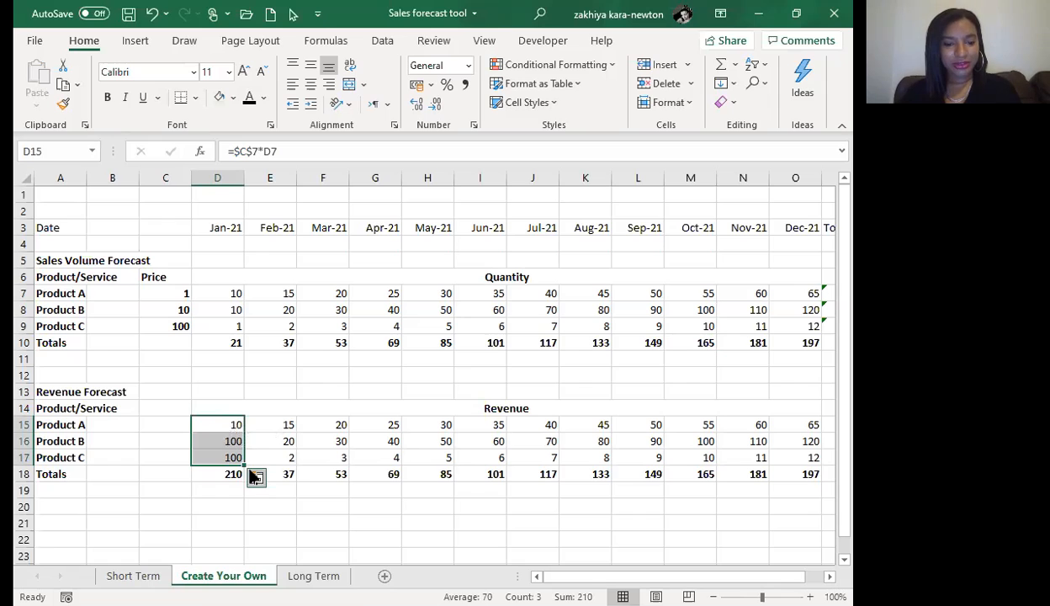
left_click_drag(244, 465, 796, 437)
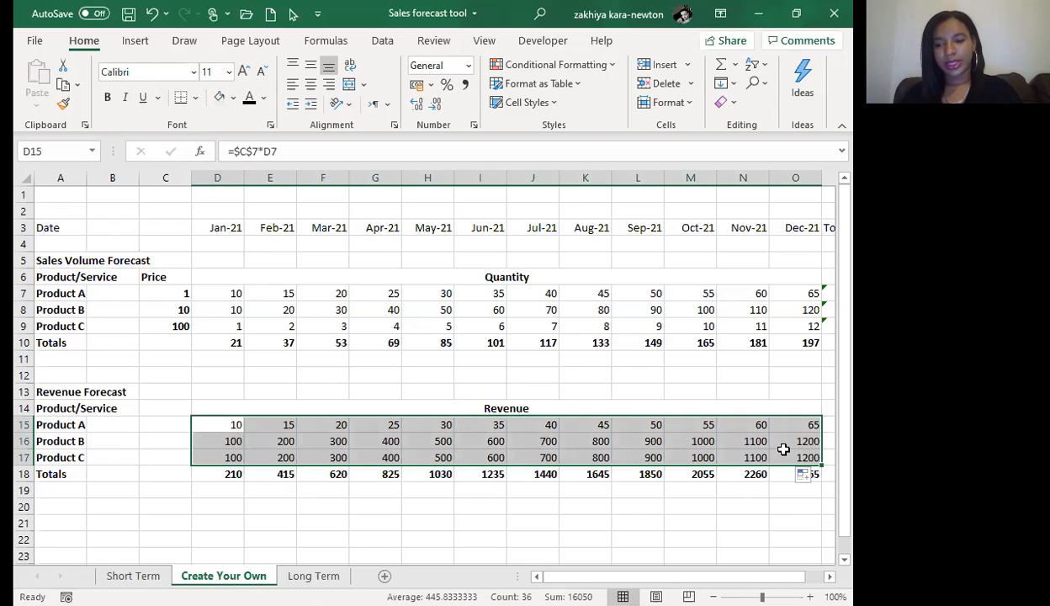
left_click(218, 477)
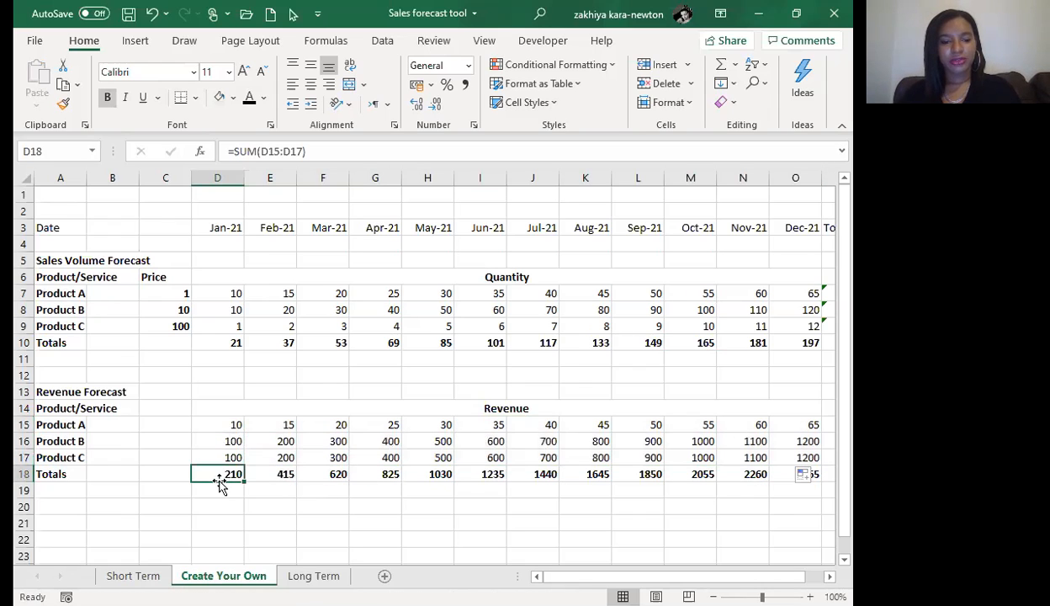
double_click(216, 474)
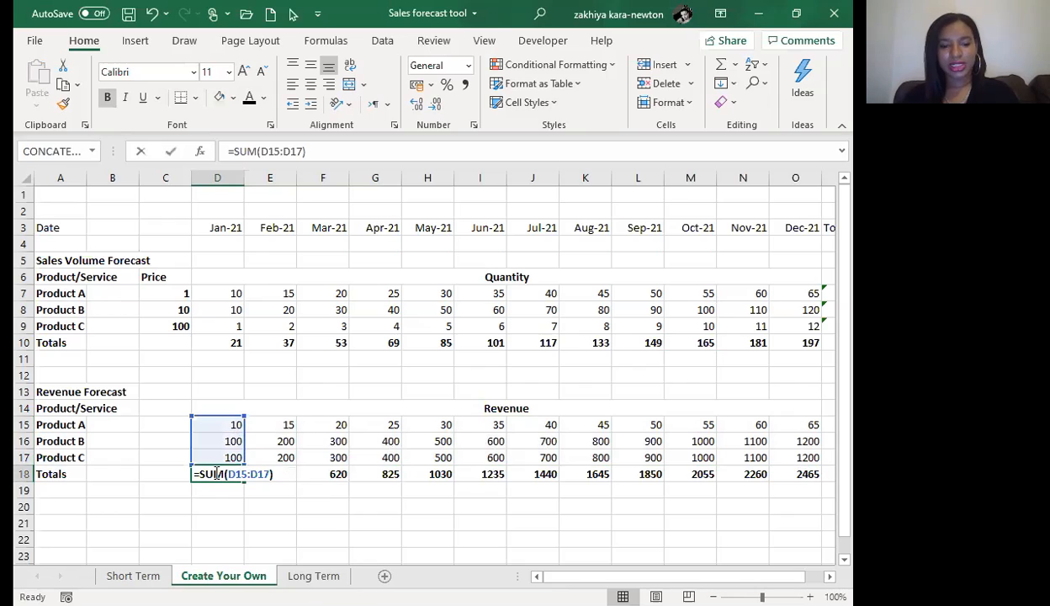
key("Return")
left_click_drag(569, 580, 587, 581)
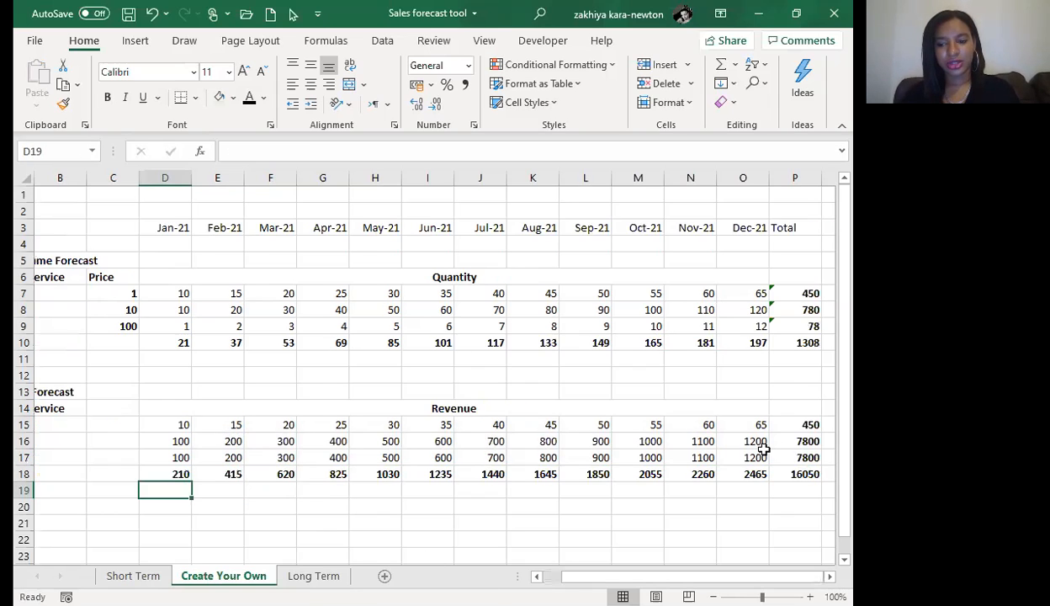
double_click(798, 425)
key("Return")
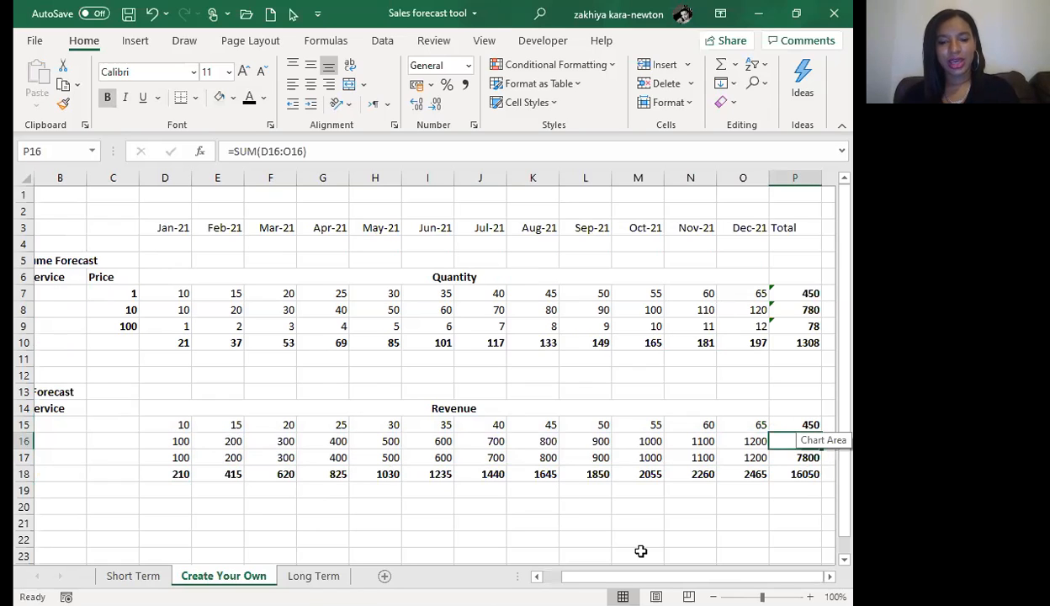
Step: Copy the whole Revenue Forecast table, including its Total column, to A21
scroll(641, 551, "left", 1)
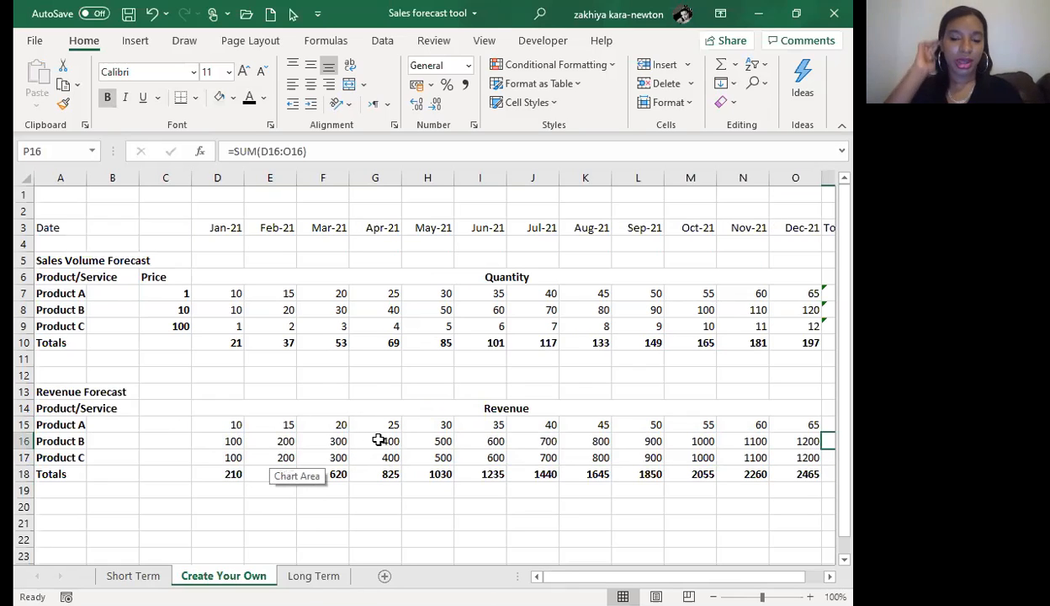
left_click_drag(56, 391, 830, 472)
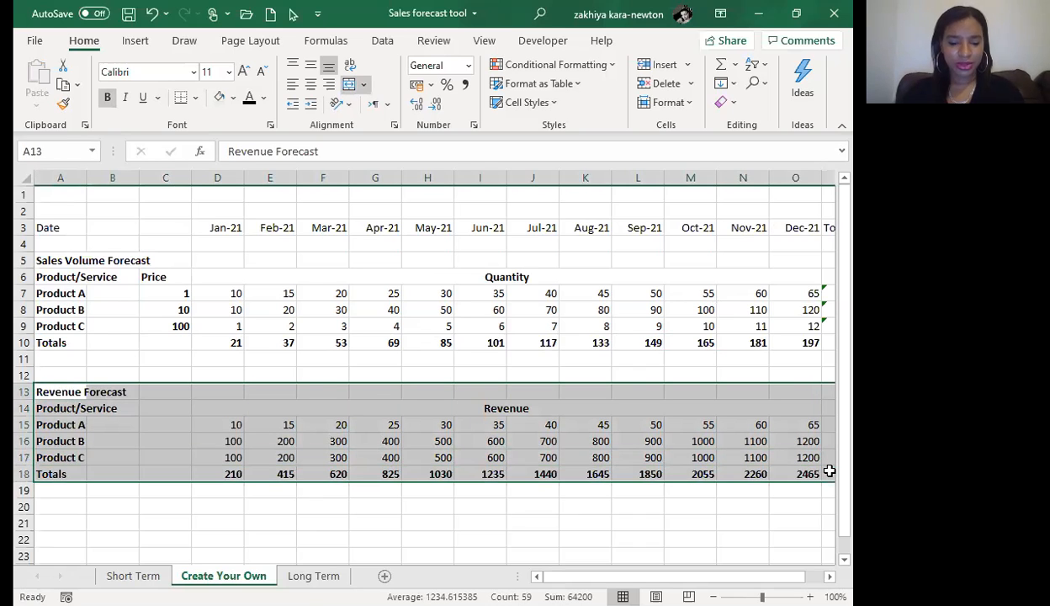
key("ctrl+c")
left_click(76, 524)
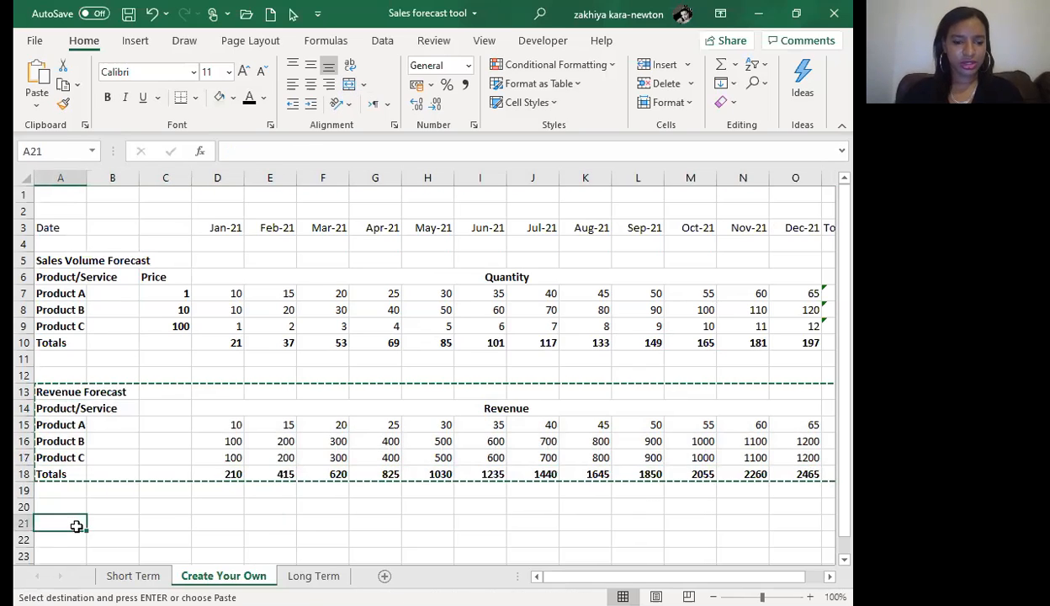
key("ctrl+v")
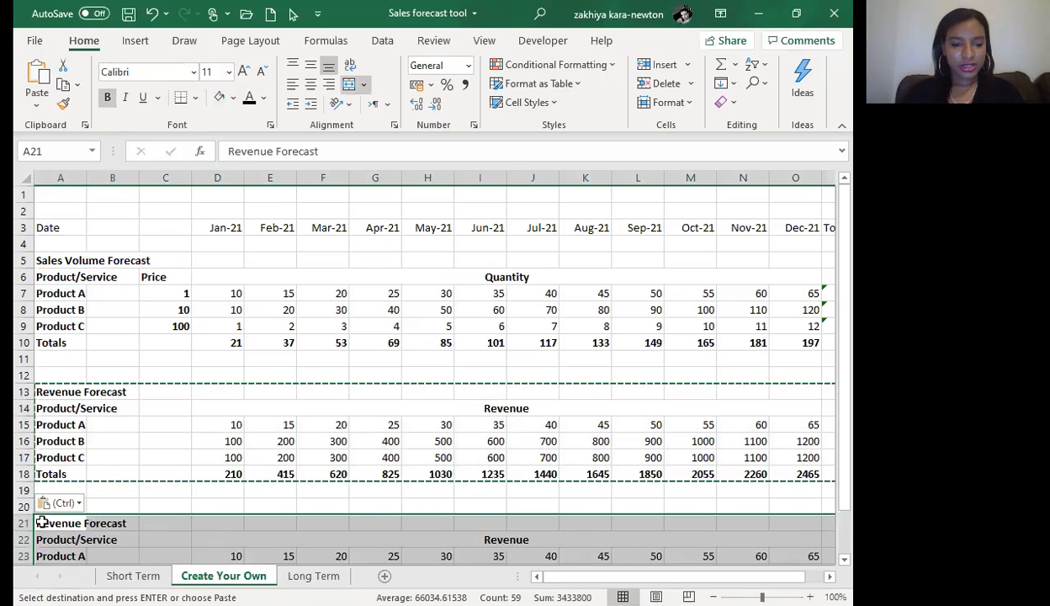
Step: Retitle the copied table in A21 as Direct Costs and change its merged Revenue header in row 22 to Direct Costs
left_click(40, 522)
type("d")
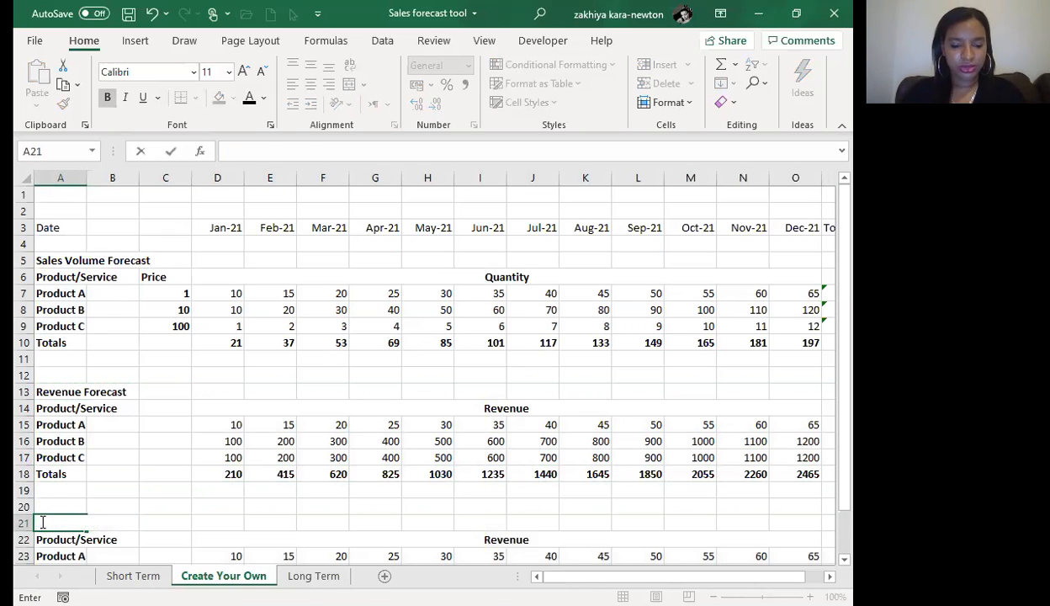
type("irect Costs")
key("Return")
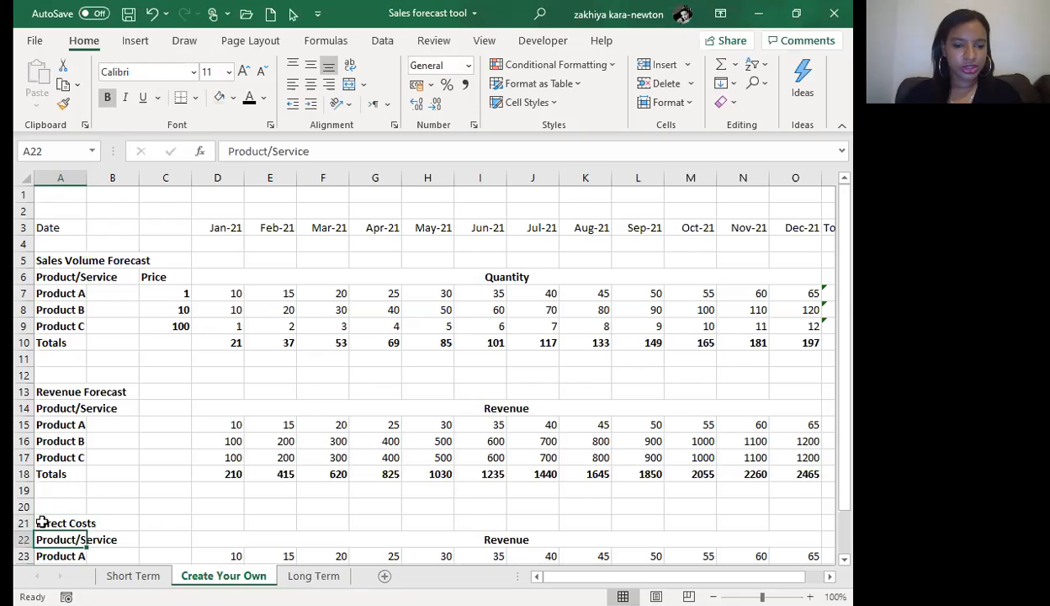
left_click(417, 543)
type("Direct Costs")
key("Return")
Step: Add a COGS% column header in C22 of the Direct Costs table
key("Down")
key("Down")
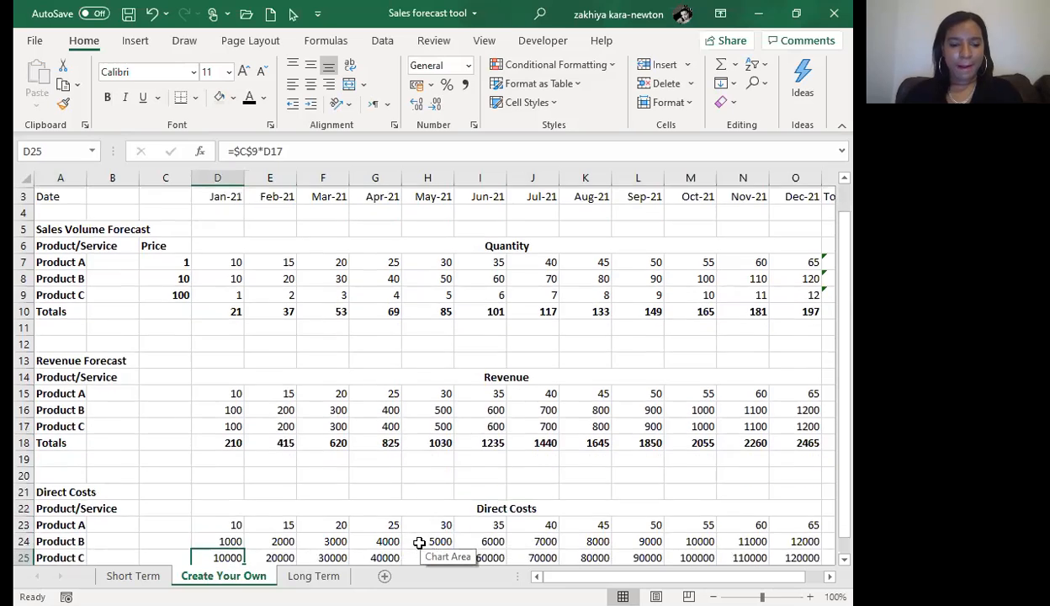
key("Down")
key("Down")
key("Down")
key("Down")
key("Down")
key("Down")
key("Down")
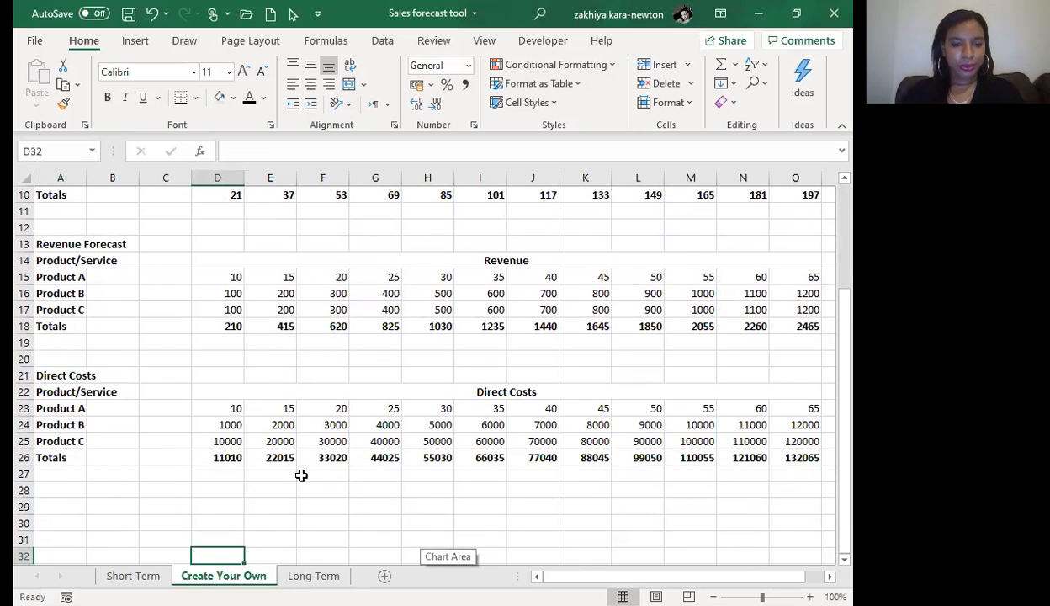
left_click(162, 392)
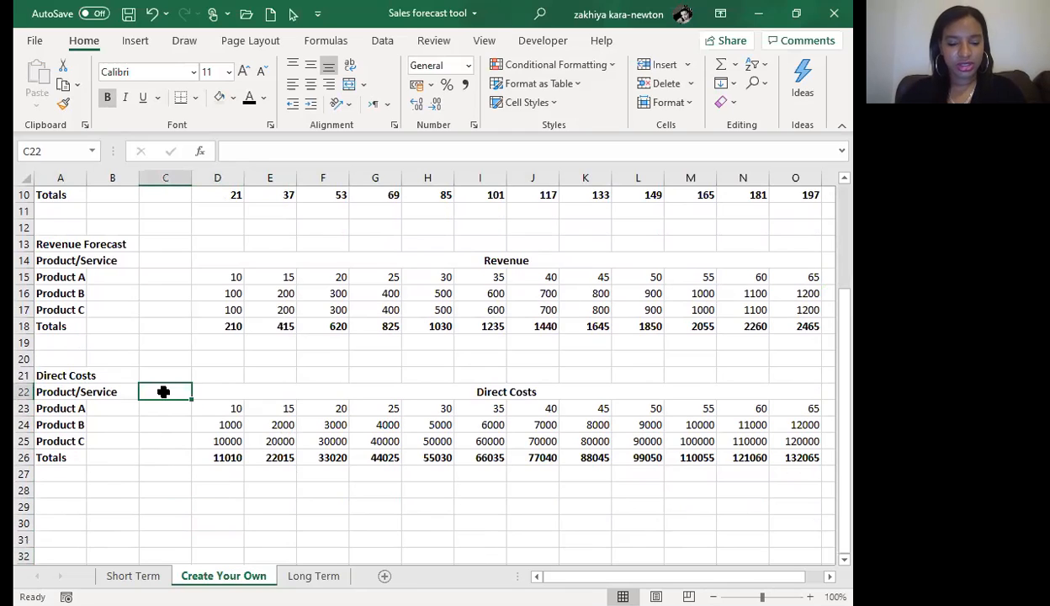
type("COGS")
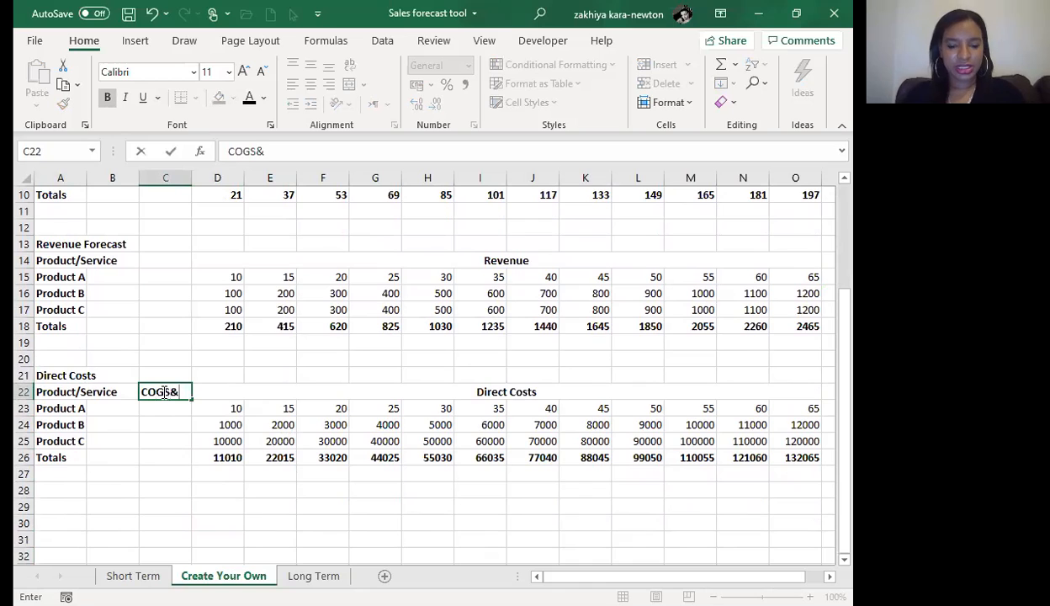
type("%")
Step: Start a workings section with the title WORKINGS FOR COGS in A29 and the heading PRODUCT/SERVICE in A31
left_click(60, 506)
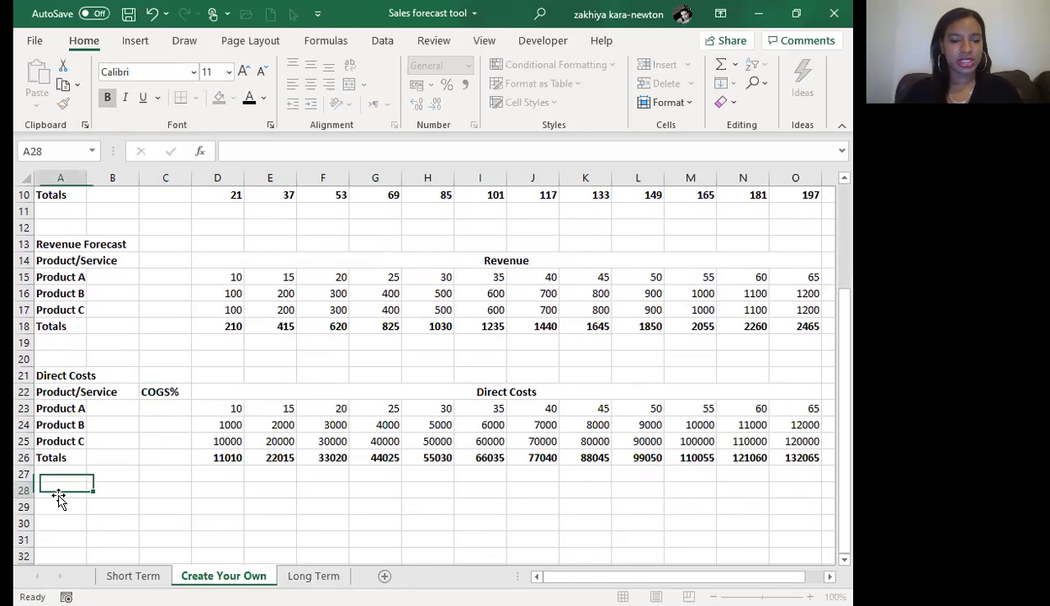
type("W")
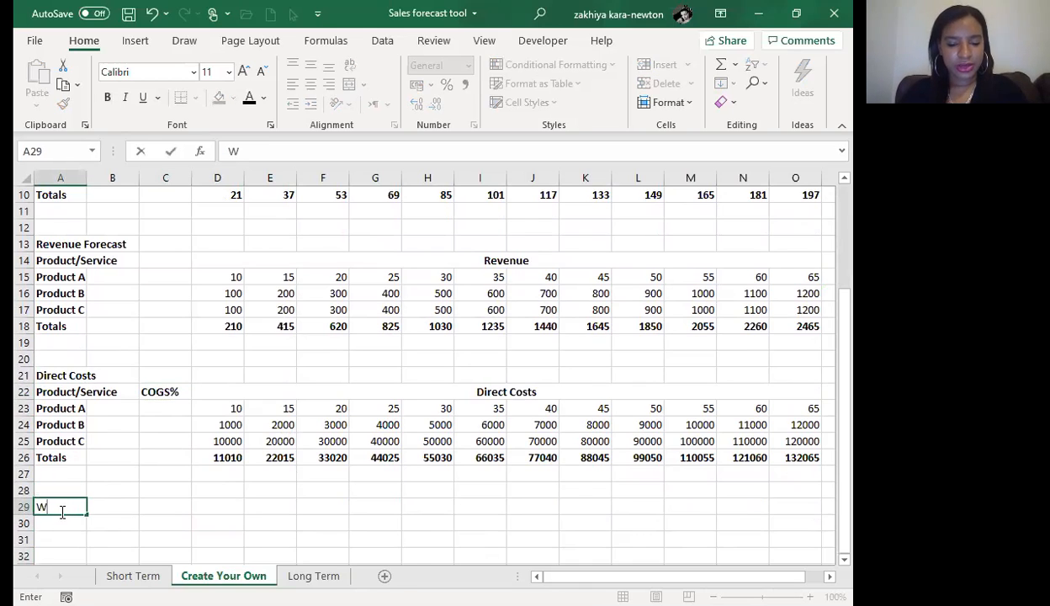
type("ORKINGS FOR COGS")
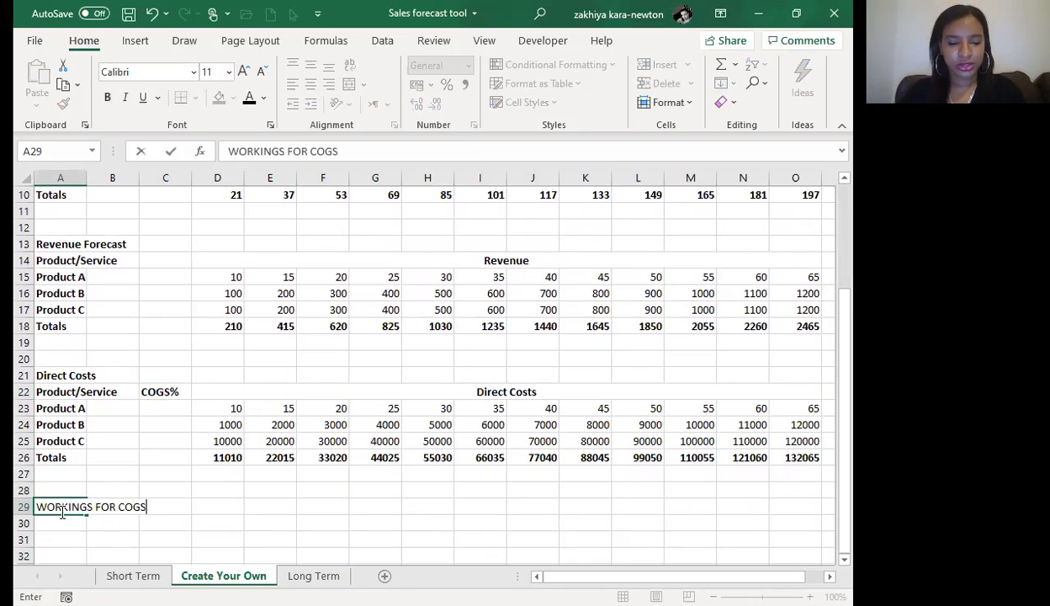
key("Return")
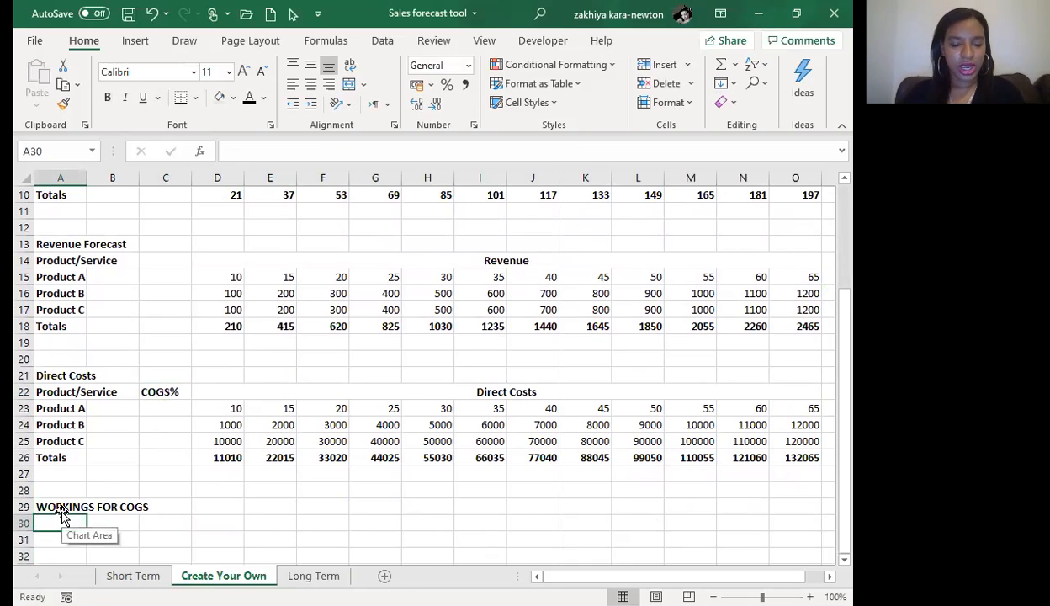
key("Return")
type("PRODUCT/SERVICE")
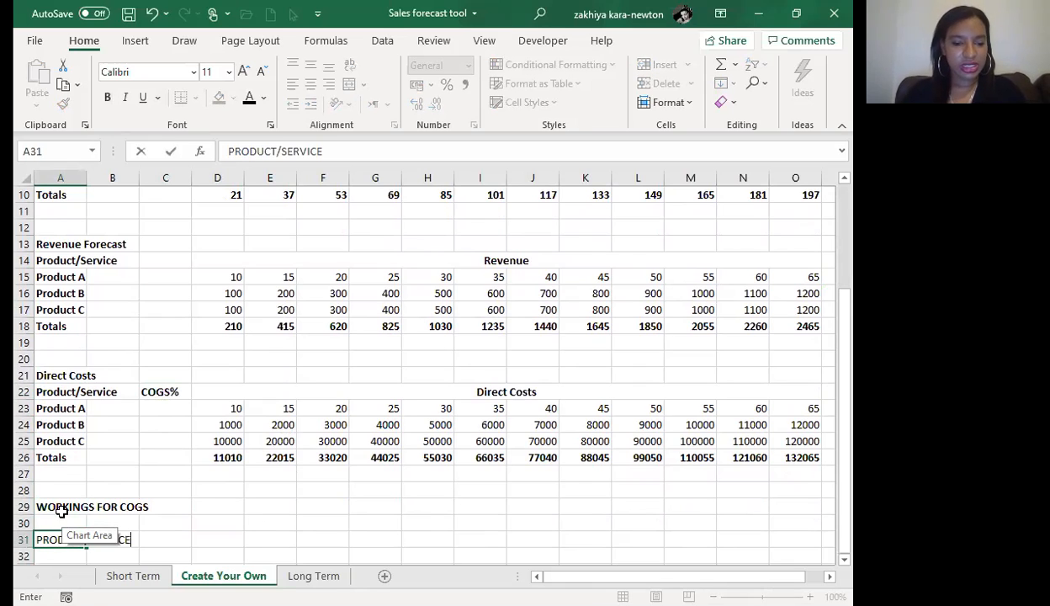
key("Return")
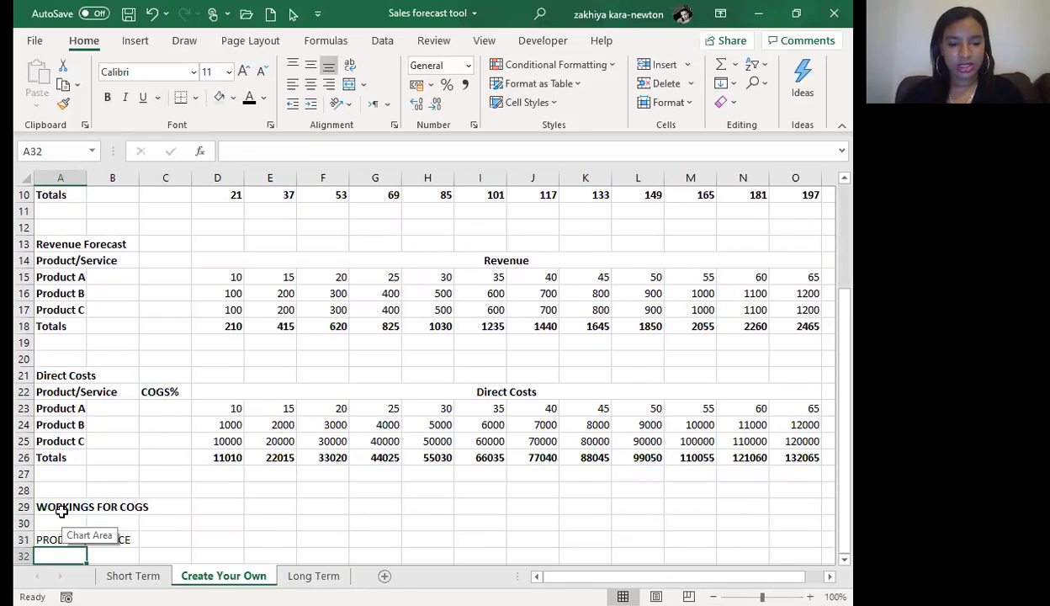
Step: Link A32 to the Product A label in the forecast table above
type("=")
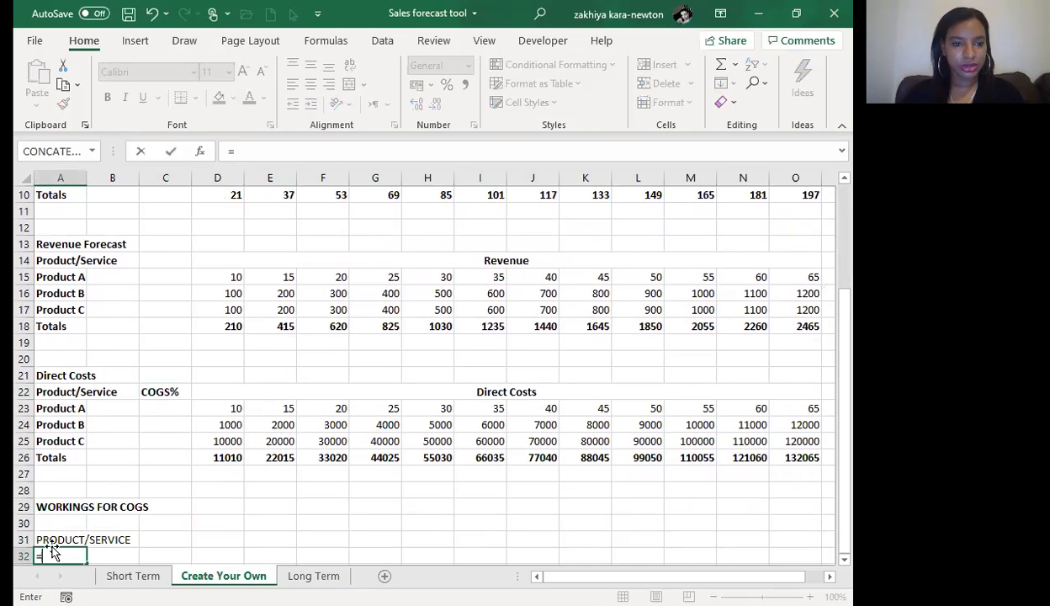
scroll(818, 313, "up", 2)
left_click(65, 243)
key("Return")
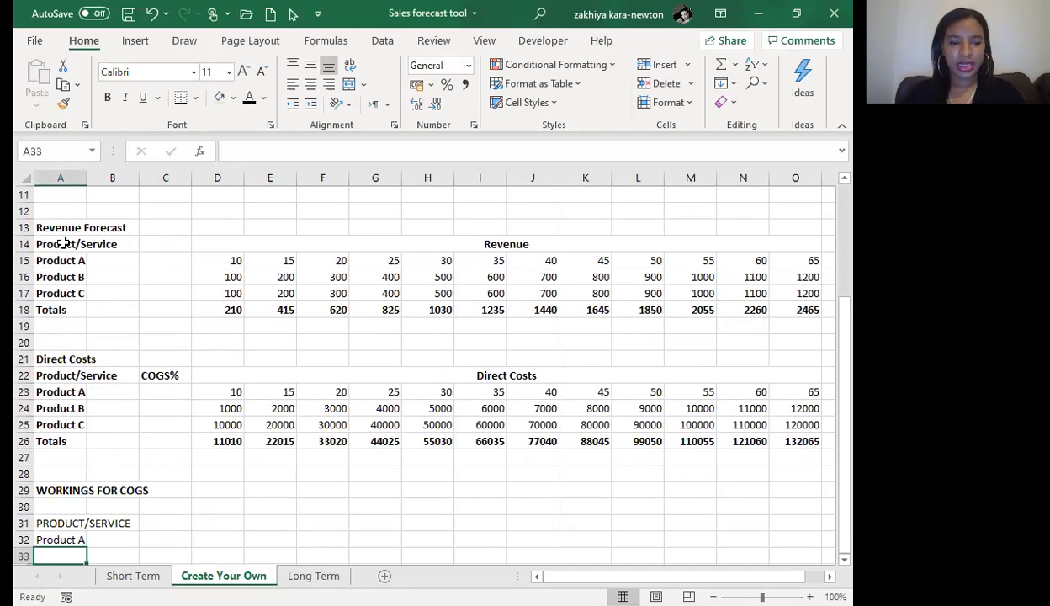
Step: Fill the product label link down to Product C in A34 and clear the surplus cells A35:A37
left_click(74, 539)
left_click_drag(90, 548, 57, 521)
key("Delete")
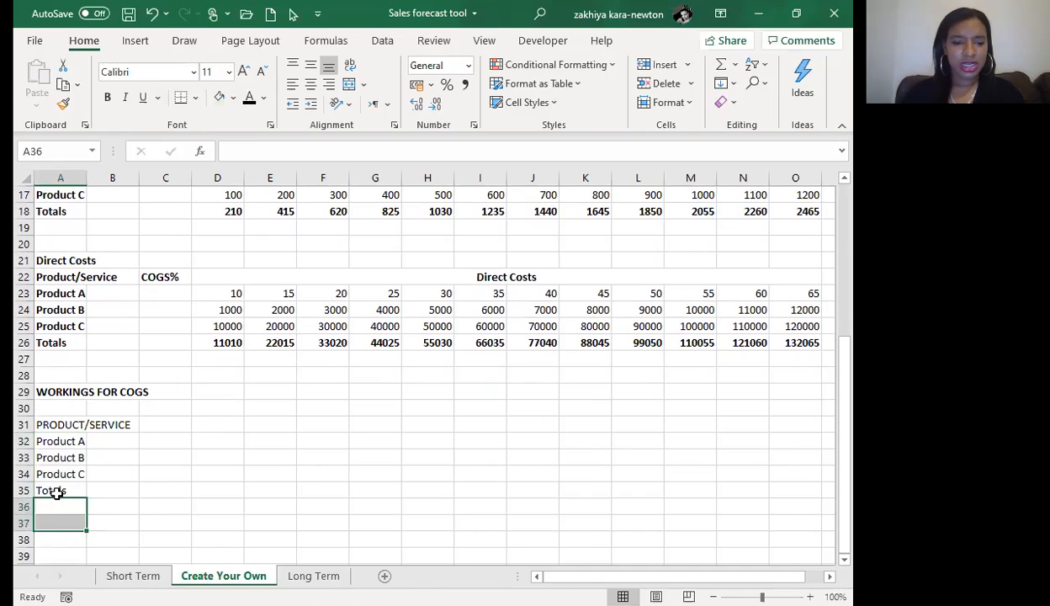
left_click(57, 490)
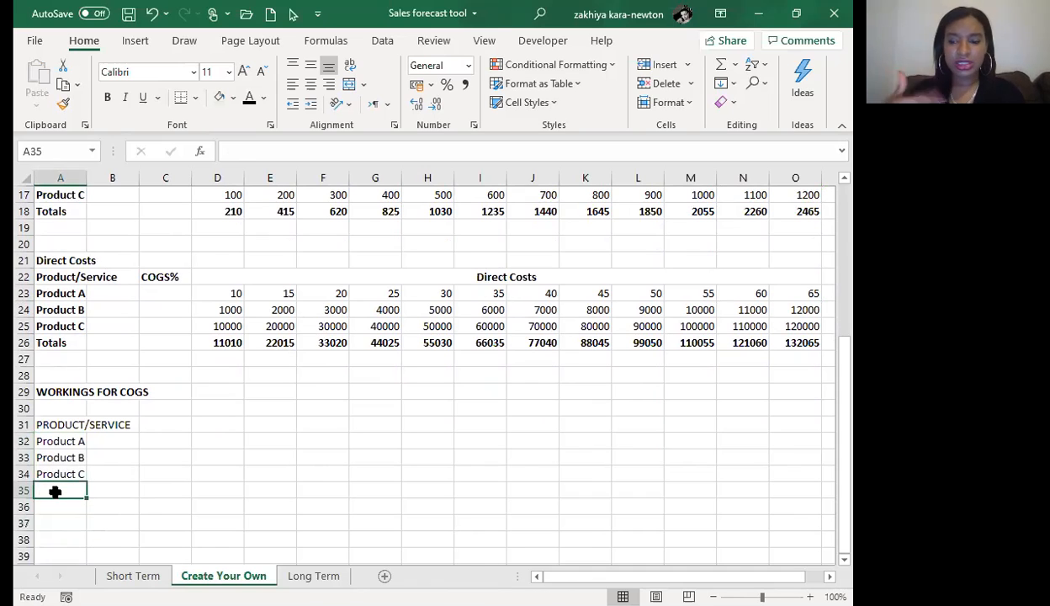
Step: Add the headings MATERIAL, LABOUR, EXPENSES, TOTAL and COGS% in B31:F31 of the COGS workings
left_click(124, 426)
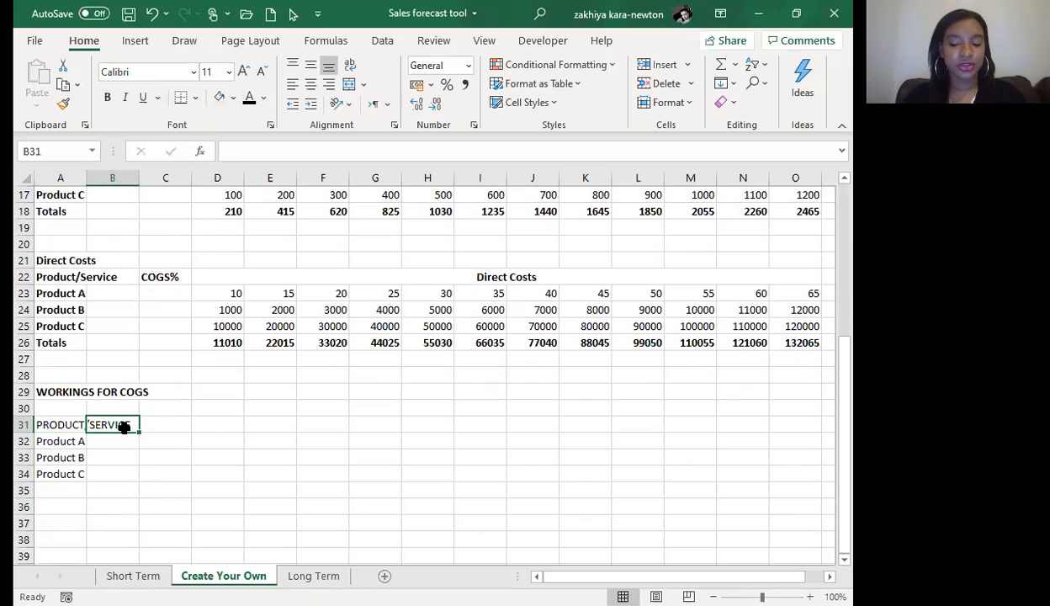
type("MATERIAL")
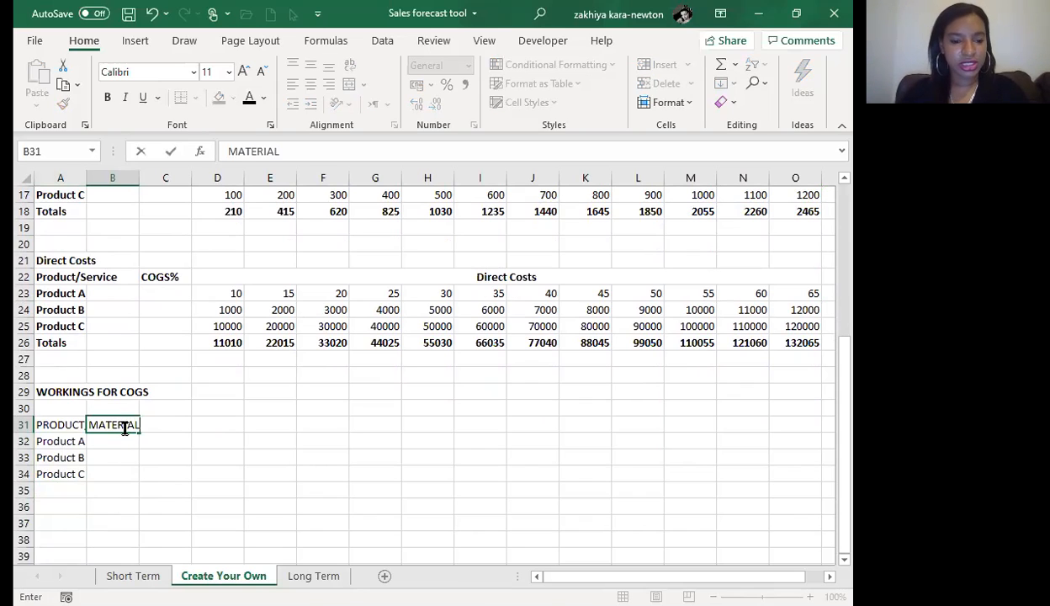
key("Tab")
type("LAB")
key("Tab")
type("EXPENSES")
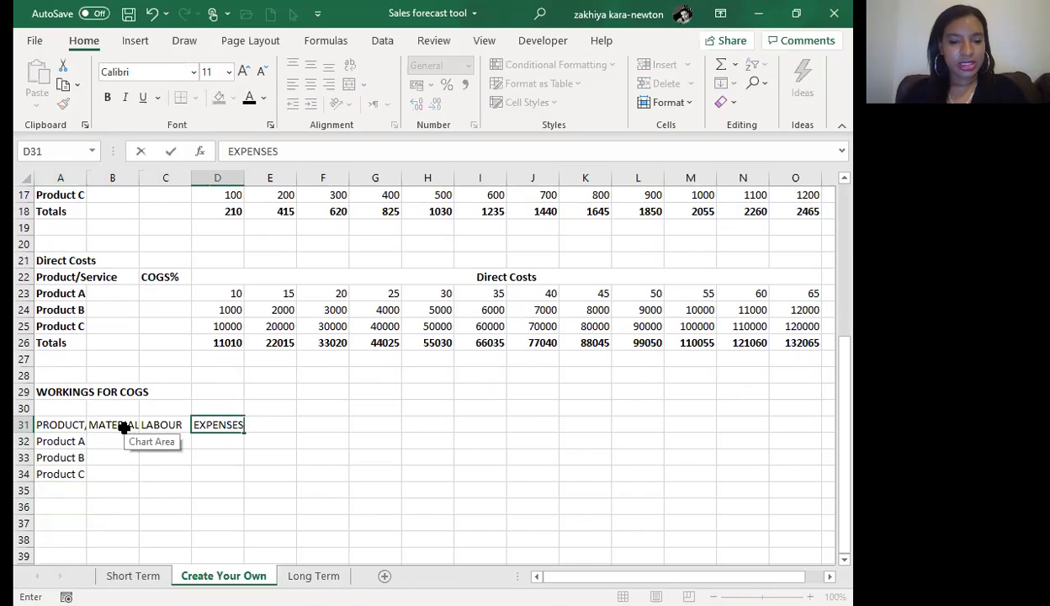
key("Tab")
type("TOTAL")
key("Tab")
type("COGS")
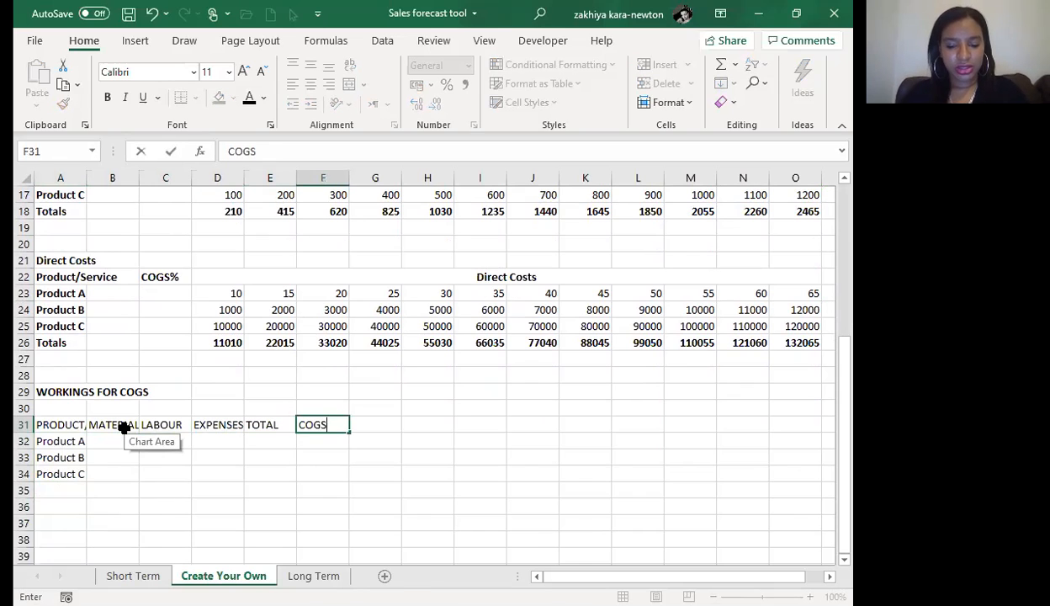
type("%")
left_click_drag(103, 425, 323, 425)
left_click(117, 424)
key("Right")
key("Right")
key("Right")
key("Right")
key("Left")
key("Left")
key("Down")
key("Down")
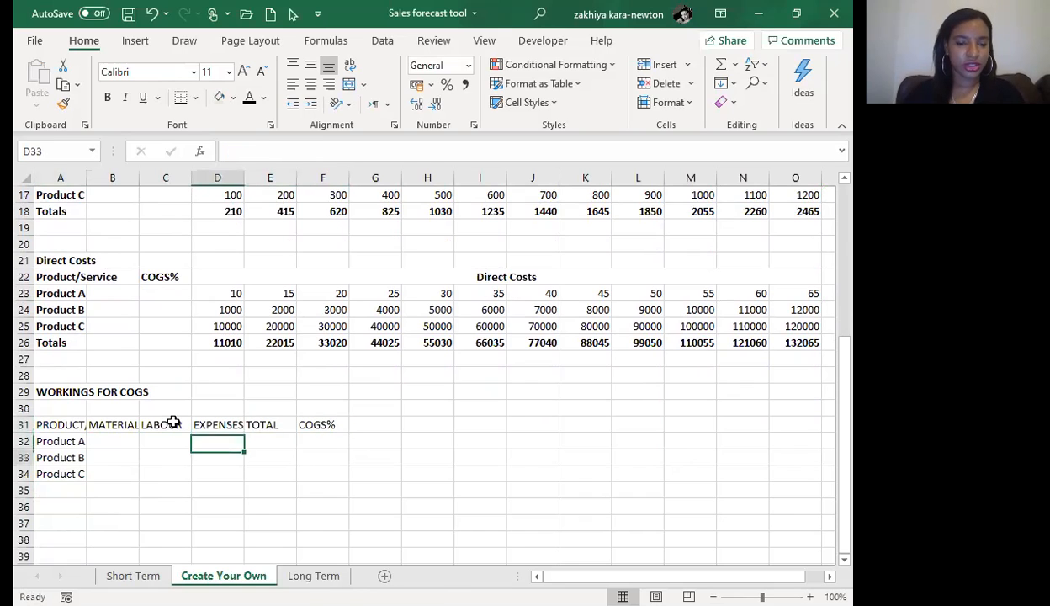
Step: Enter 1 as Product A's material cost in B32 of the COGS workings
key("Left")
key("Up")
key("Left")
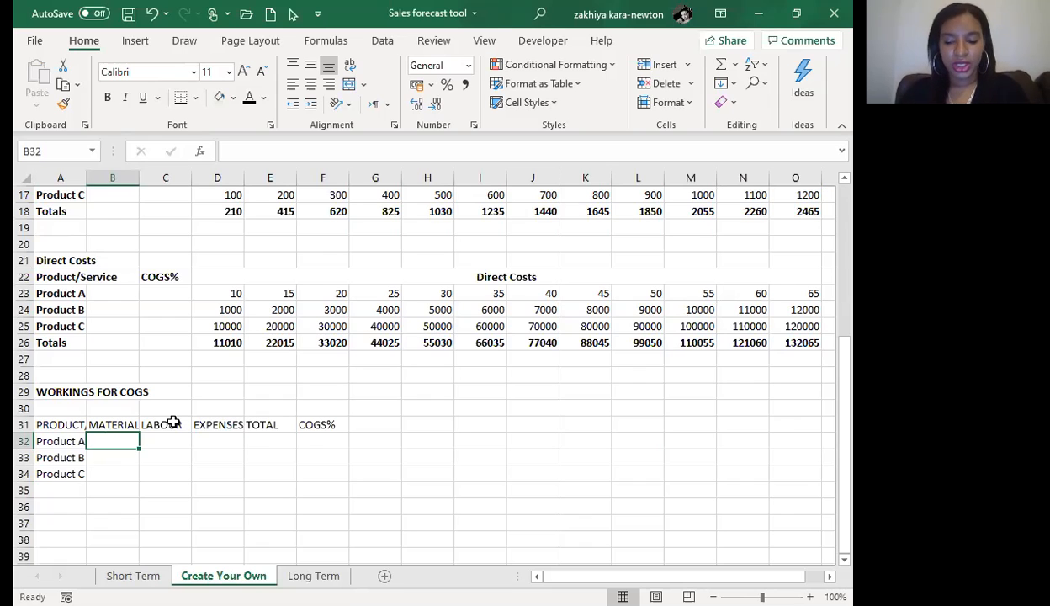
type("1")
key("Tab")
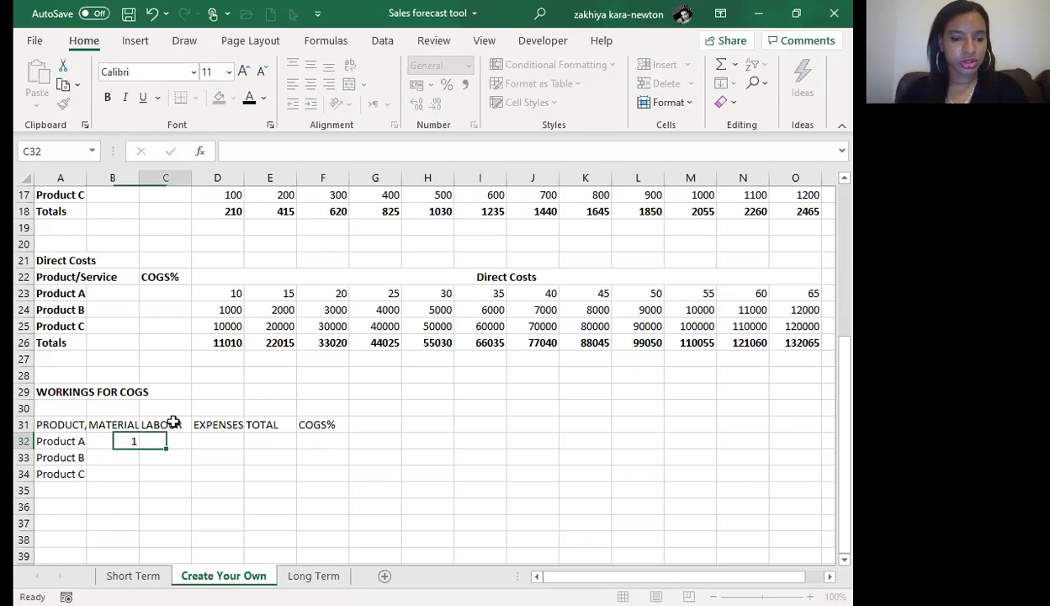
key("Down")
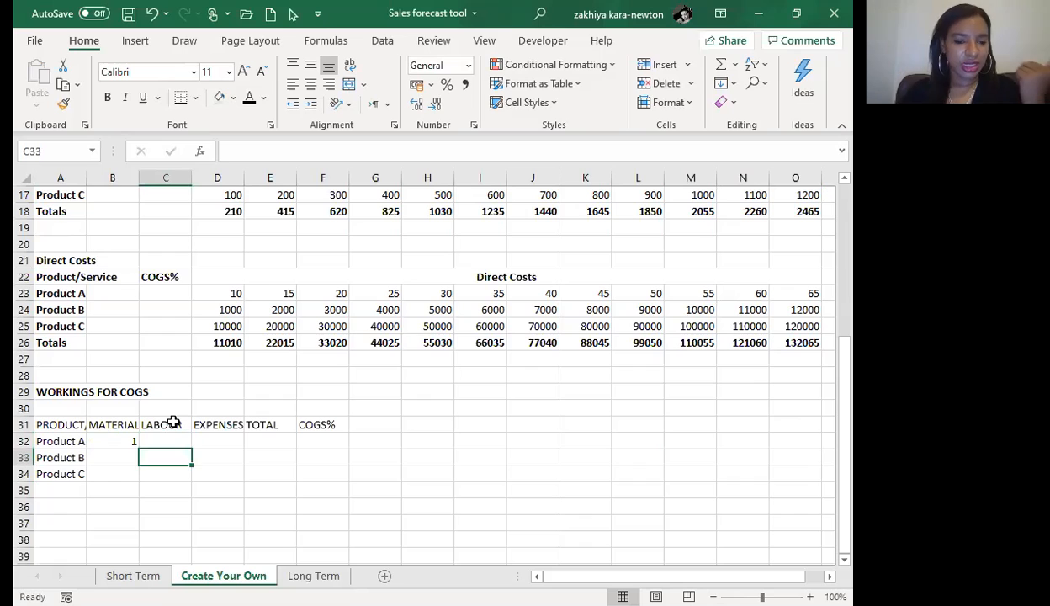
Step: Enter Product B's costs in row 33 of the workings: material 2, labour 1 and expenses 0.5
key("Left")
type("2")
key("Tab")
type("3")
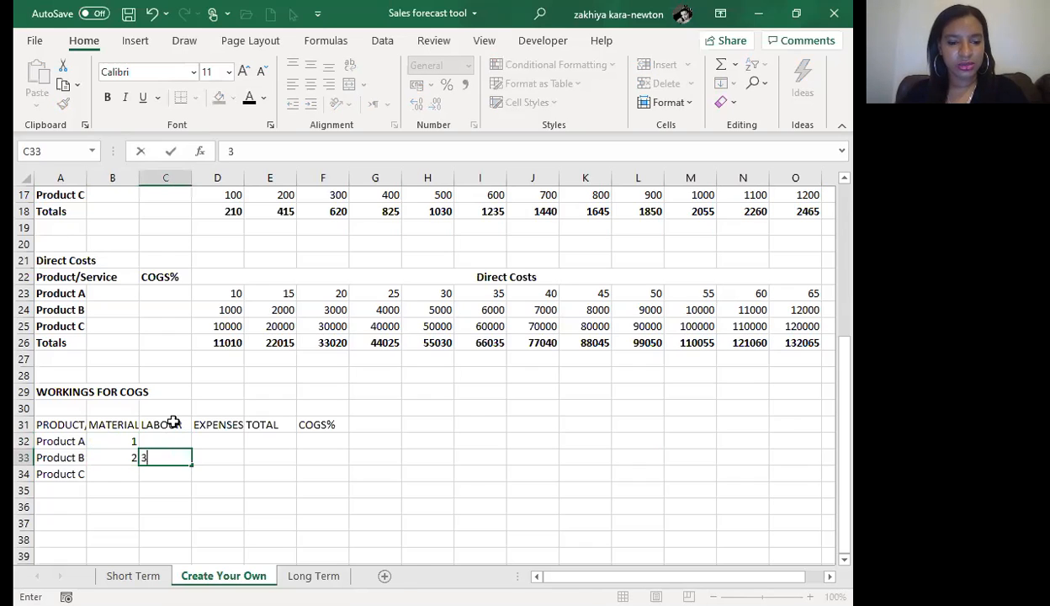
type("1")
key("Tab")
type("0")
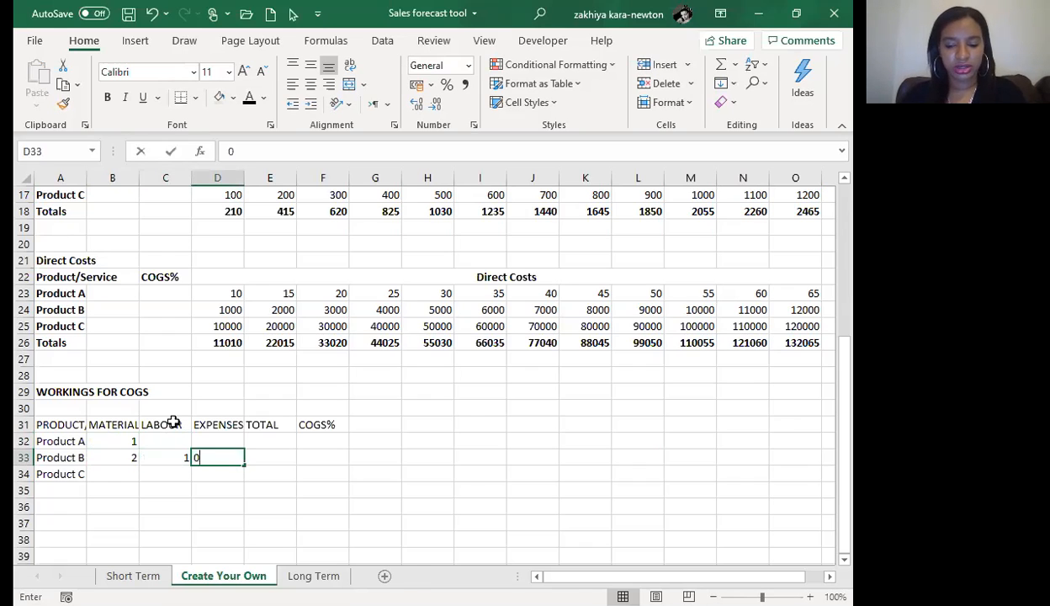
type(".5")
key("Return")
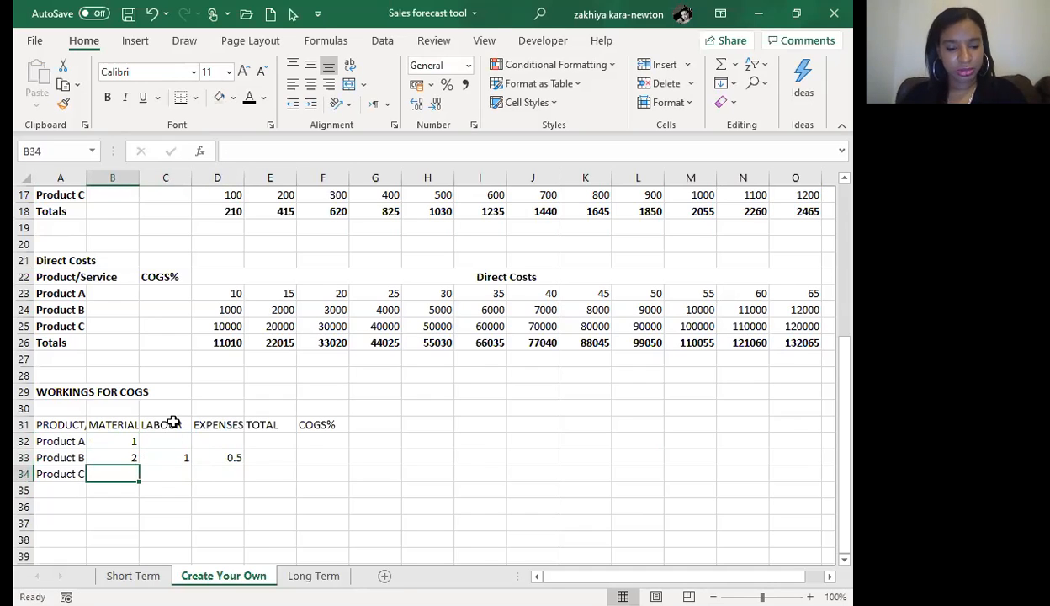
Step: Enter Product C's labour cost of 2 and expenses of 2 in row 34, leaving its material cost blank
key("Tab")
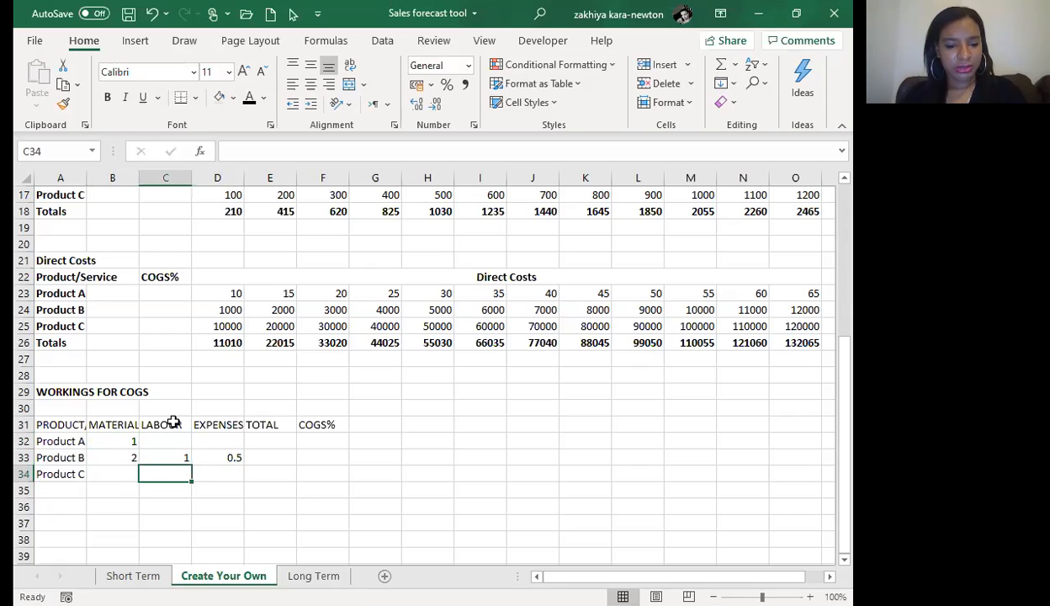
type("2")
key("Tab")
type("2")
key("Tab")
Step: Total Product A's costs in E32 with =SUM(B32:D32) and fill the formula down to Product C in E34
left_click(269, 439)
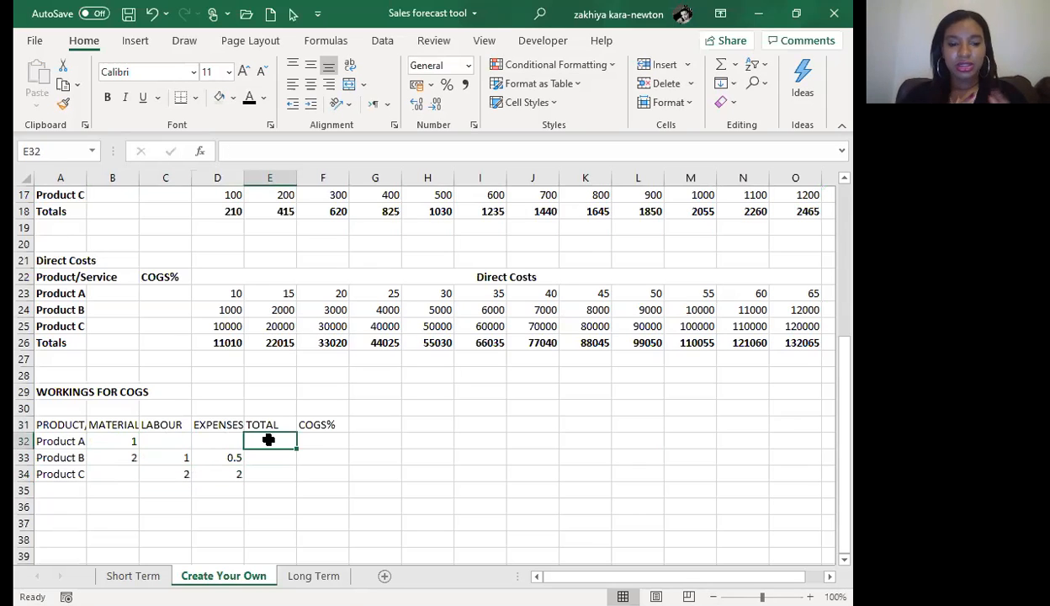
type("=")
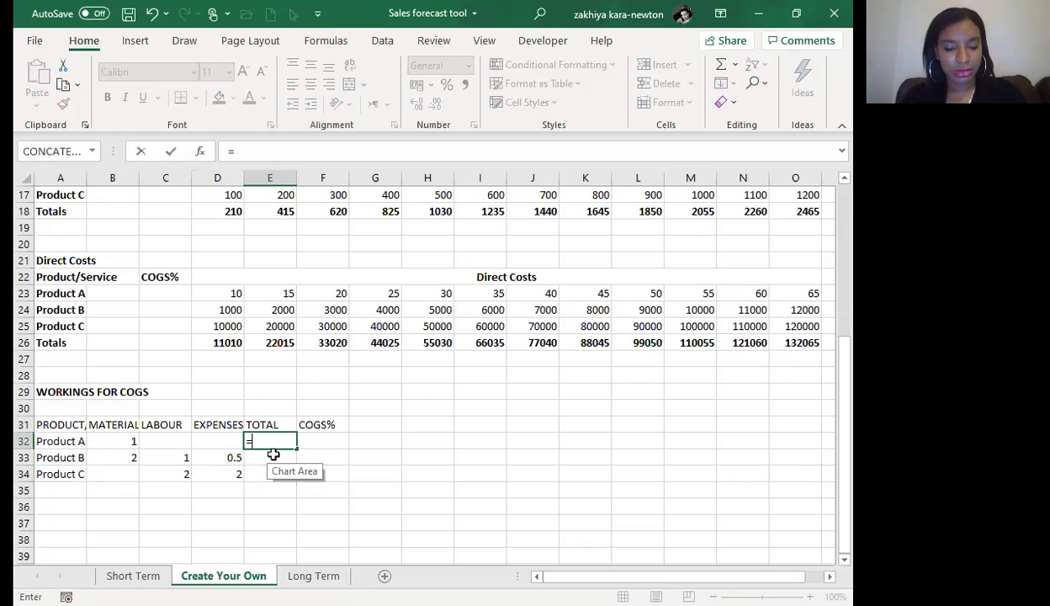
type("SUM")
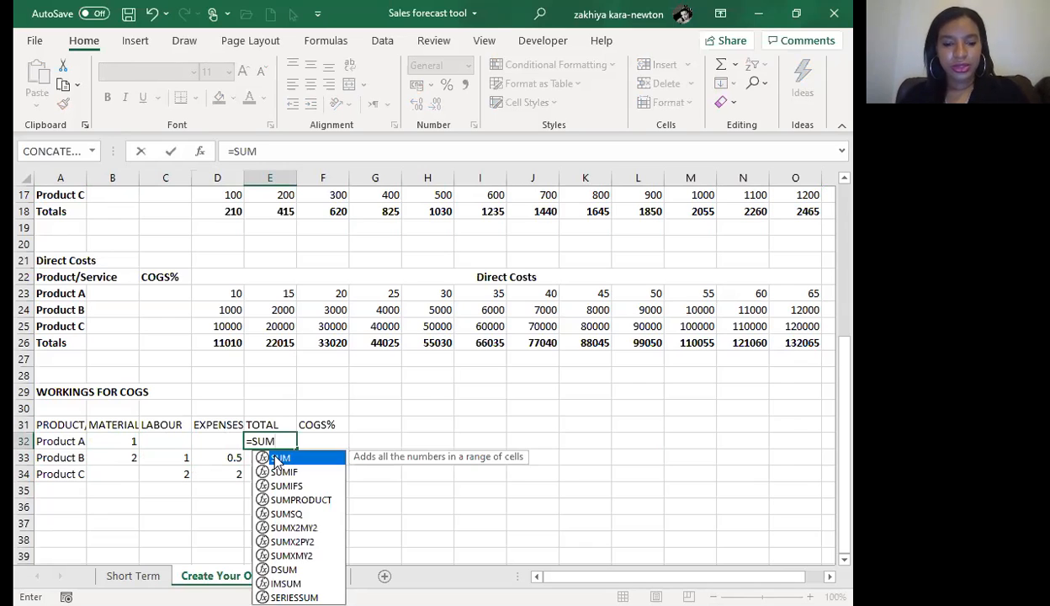
type("(")
left_click(137, 441)
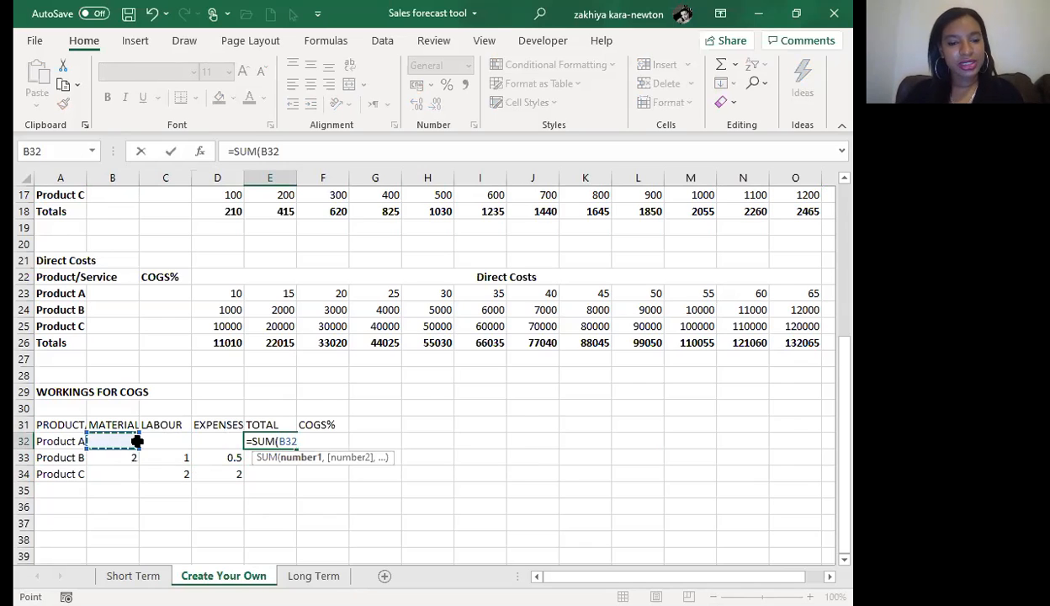
key("shift+Right")
key("shift+Right")
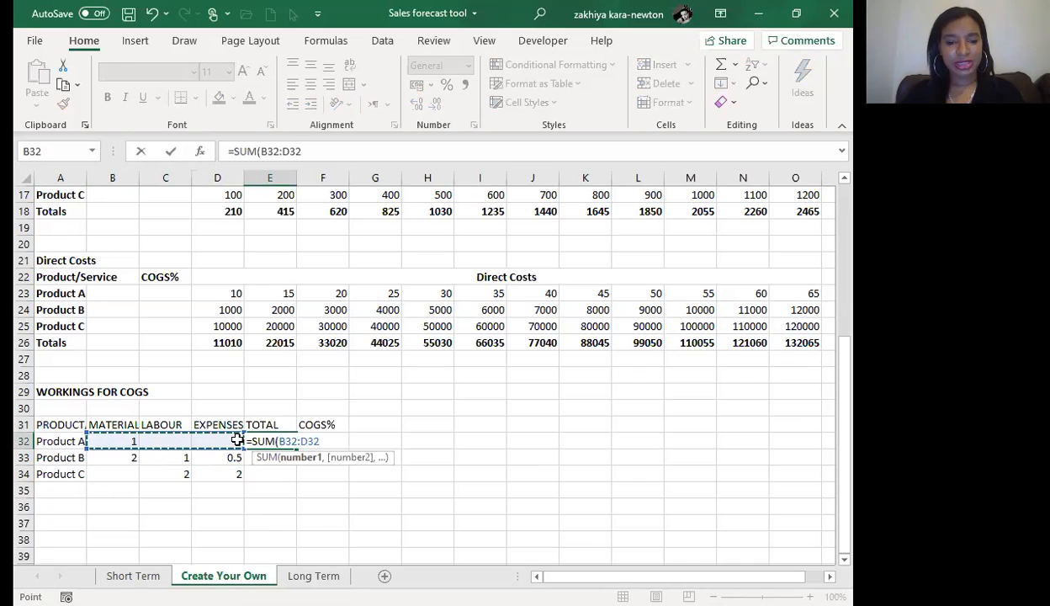
type(")")
key("Return")
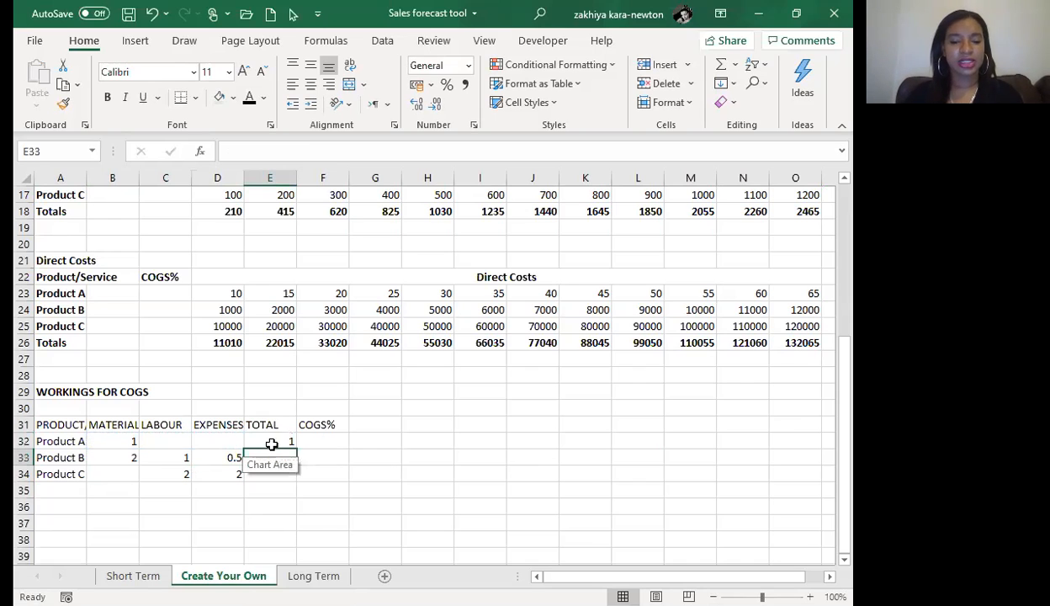
left_click(274, 441)
left_click_drag(296, 450, 297, 481)
Step: Try to calculate Product A's COGS% in F32 from its total in E32 and its price in C7
left_click(319, 441)
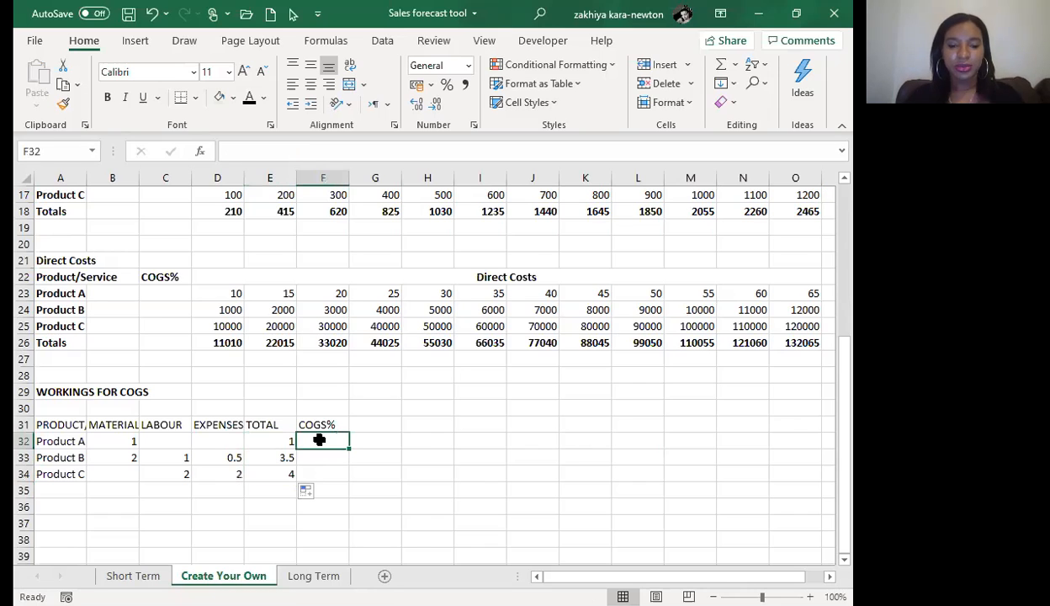
type("=")
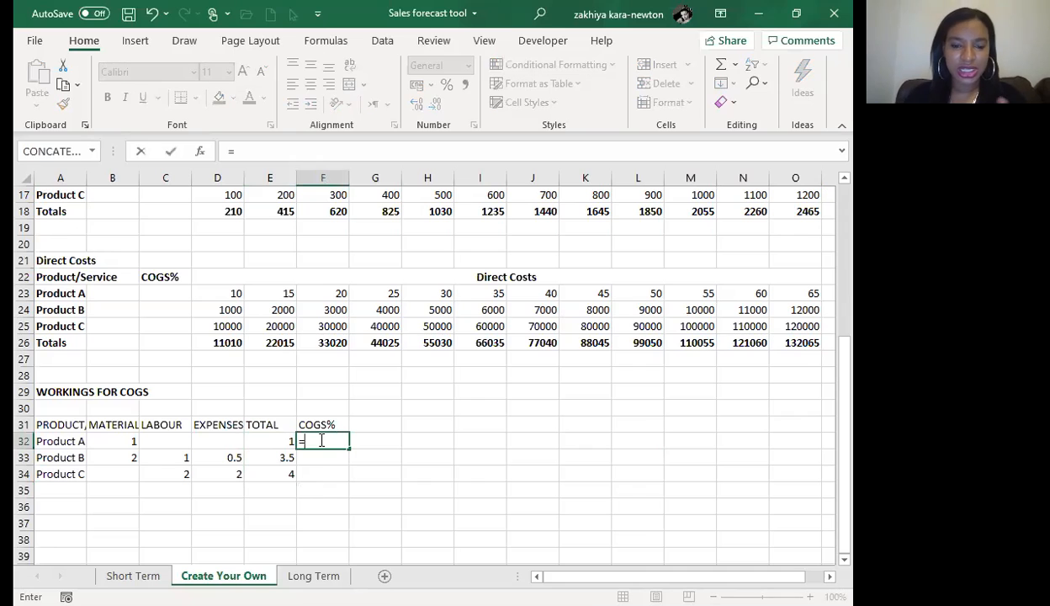
left_click(282, 440)
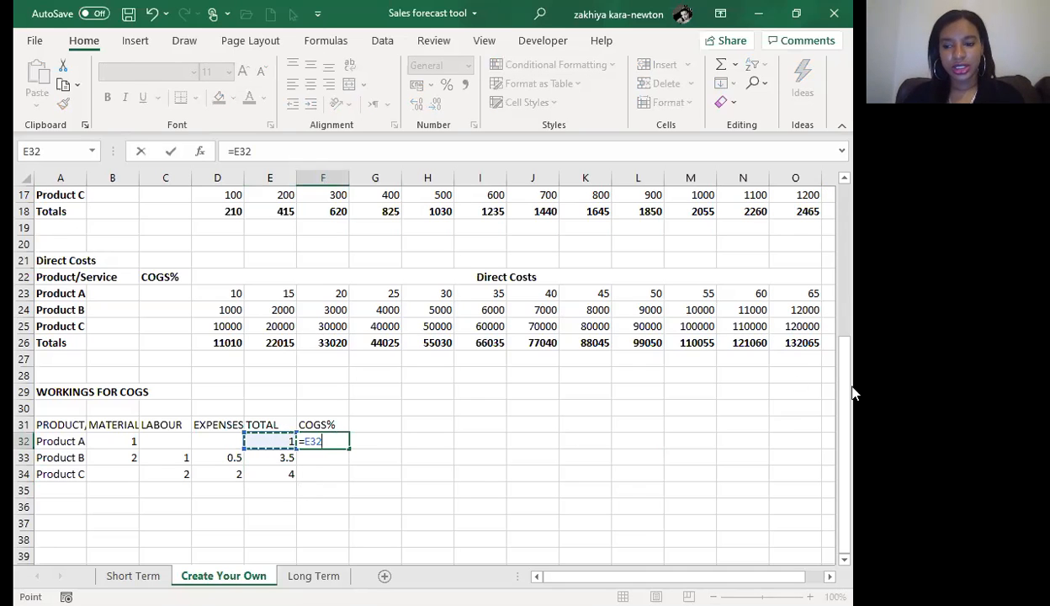
left_click_drag(848, 385, 847, 375)
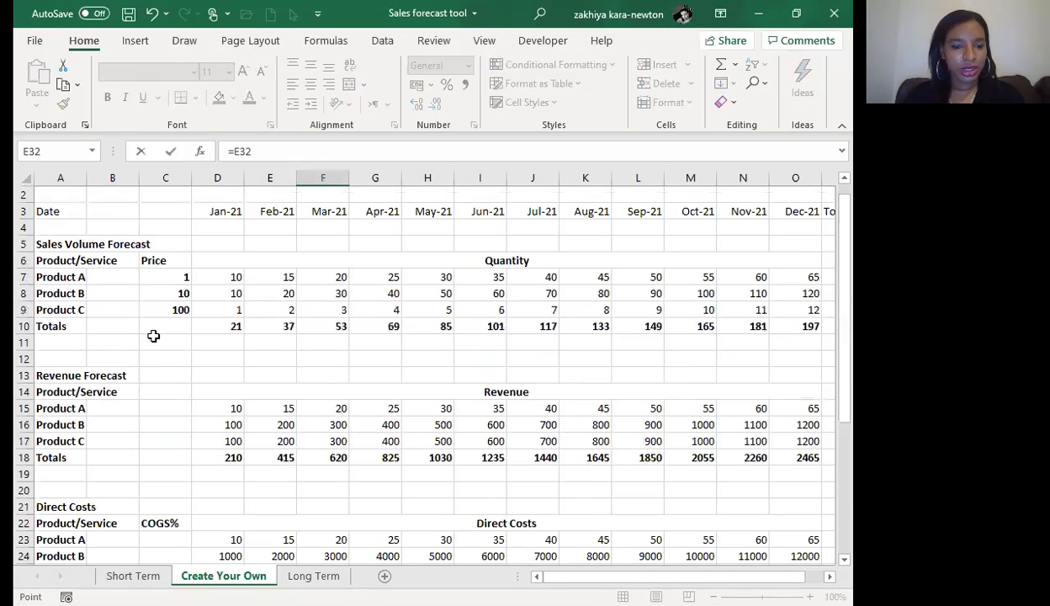
left_click(177, 281)
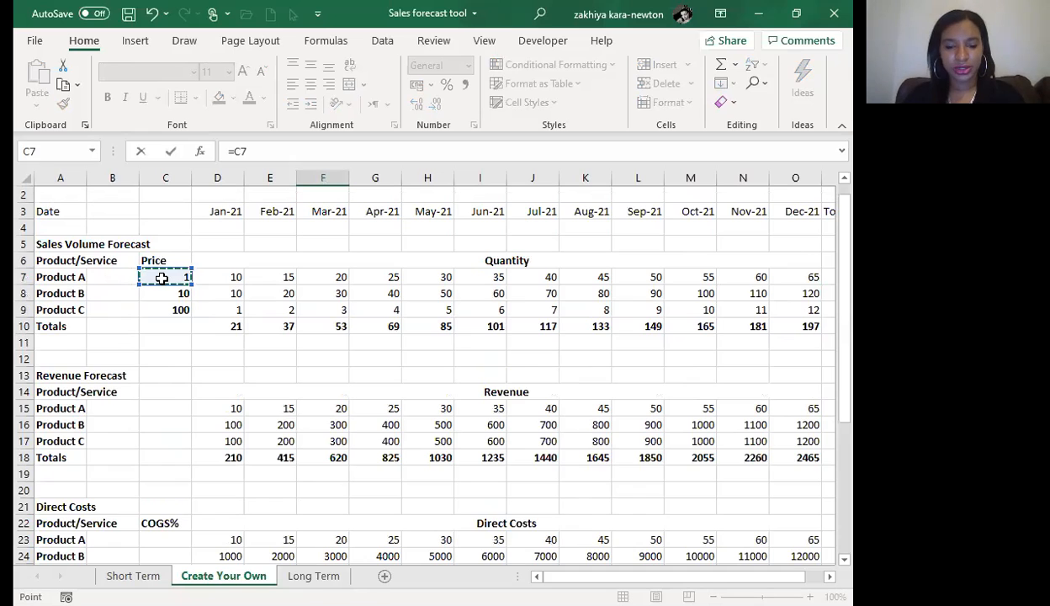
key("Return")
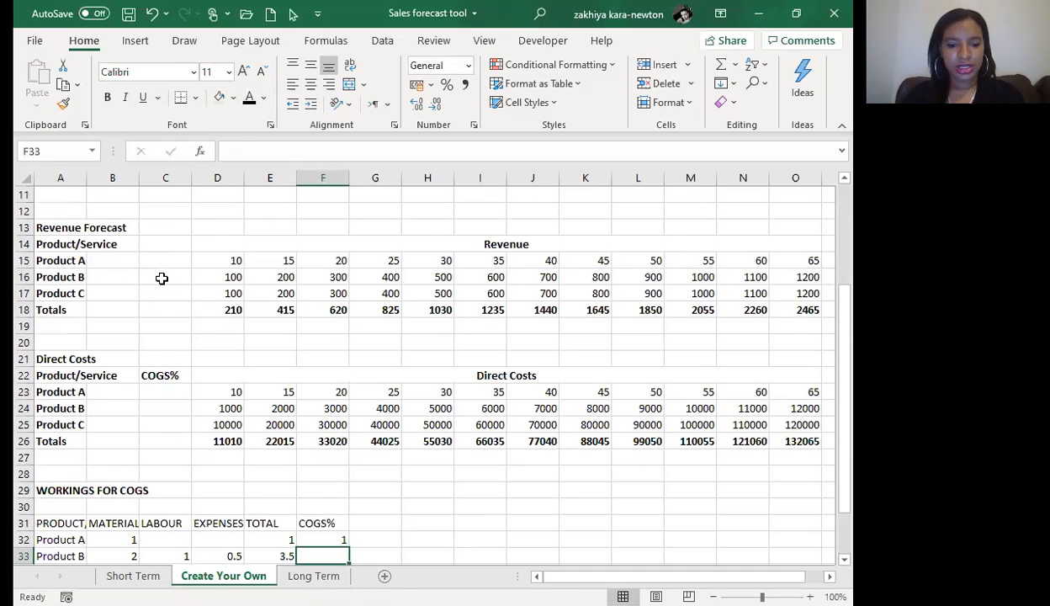
Step: Calculate Product A's COGS% in F32 by dividing its total cost by its price with =E32/C7
key("Up")
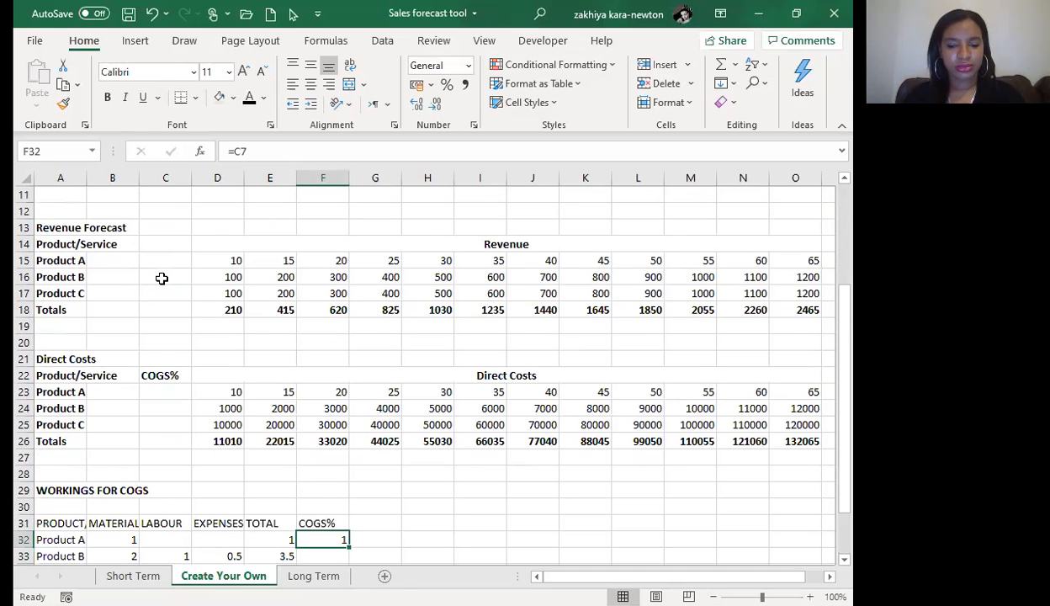
type("=")
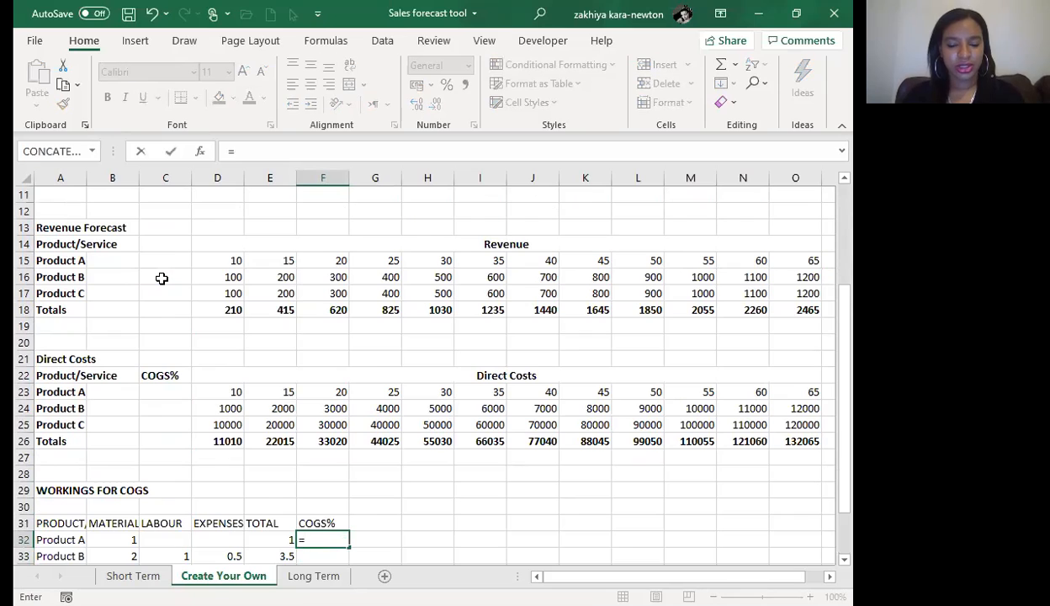
left_click(267, 539)
type("/")
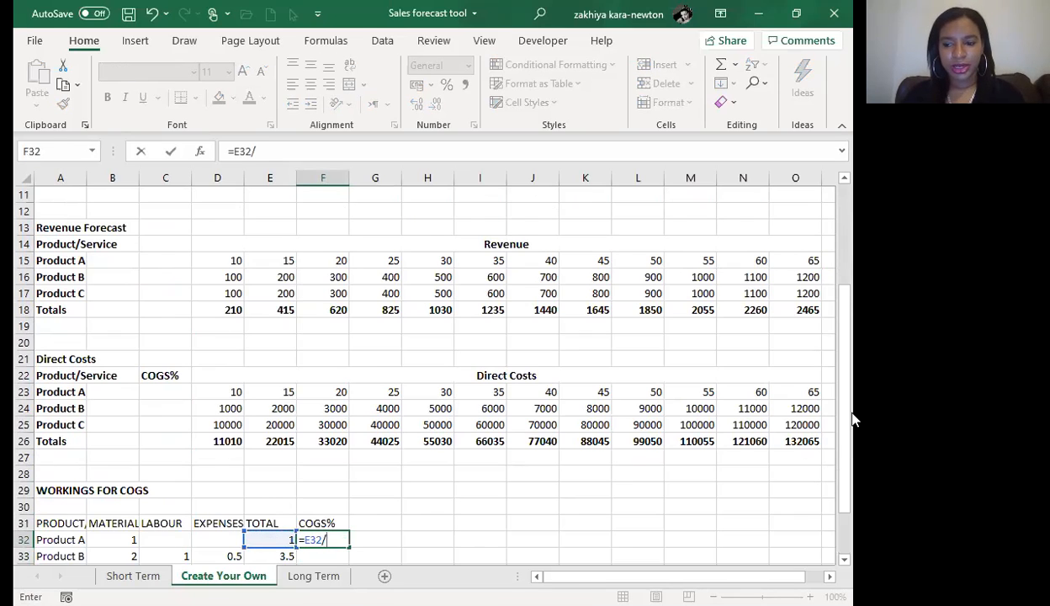
scroll(194, 286, "up", 4)
left_click(181, 287)
key("Return")
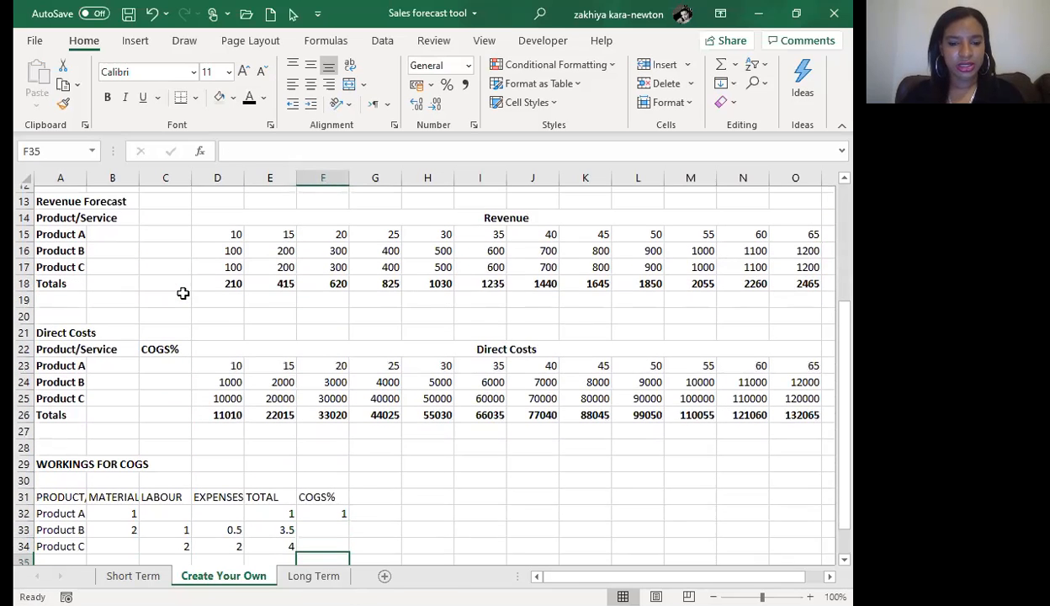
Step: Fill the COGS% formula down to Product C in F34 and format F32:F34 as percentages
left_click(324, 508)
left_click_drag(351, 512, 351, 543)
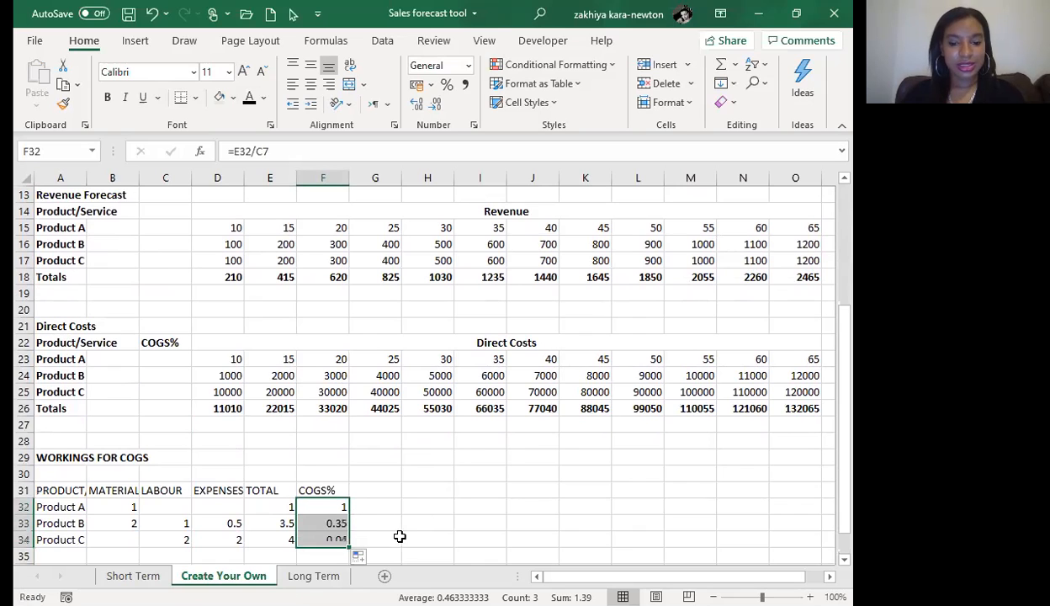
left_click(447, 84)
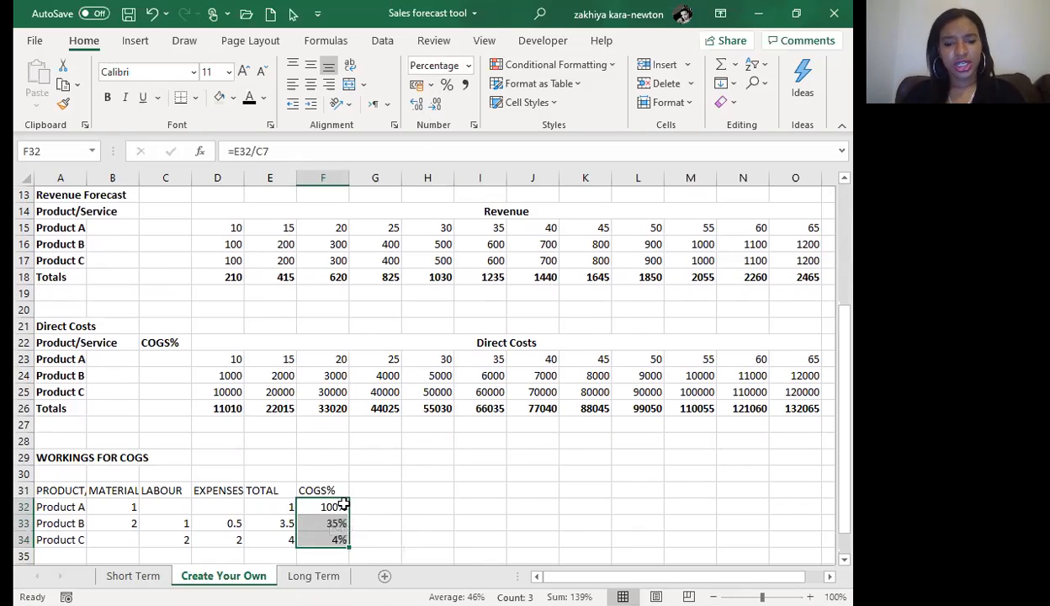
Step: Set Product A's material cost in B32 to 0.5
mouse_move(848, 428)
left_mouse_down()
mouse_move(851, 303)
mouse_move(848, 446)
left_mouse_up()
left_click(121, 474)
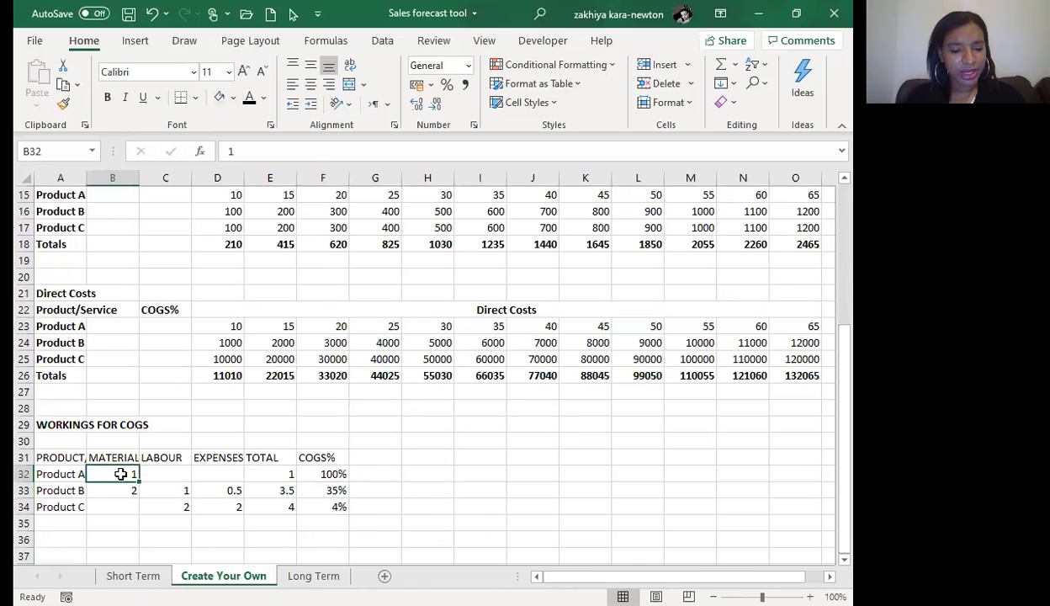
type("0.5")
key("Return")
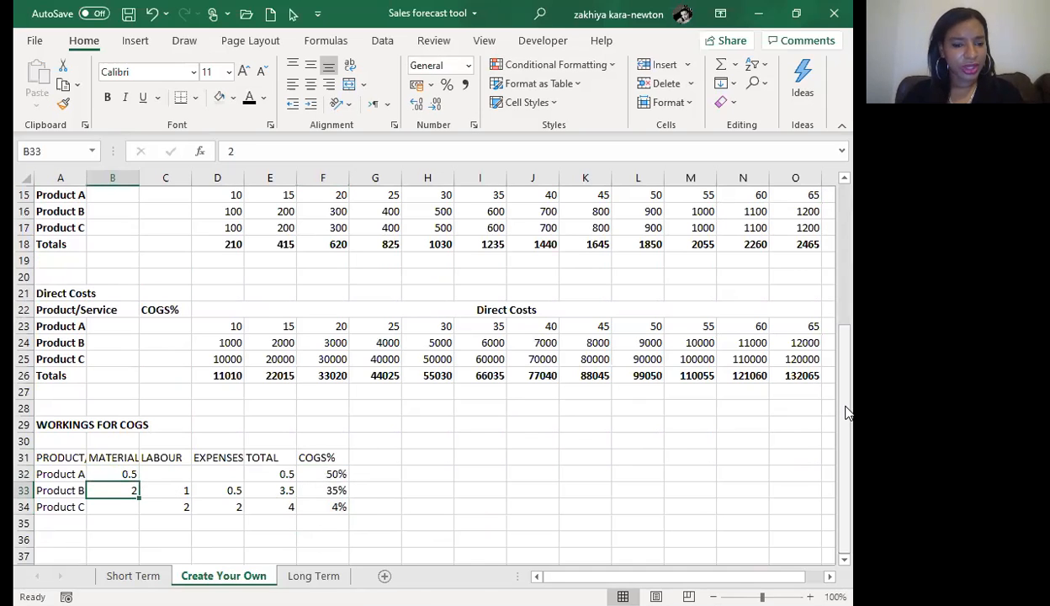
left_click_drag(849, 412, 852, 327)
left_click_drag(852, 379, 846, 425)
left_click(363, 524)
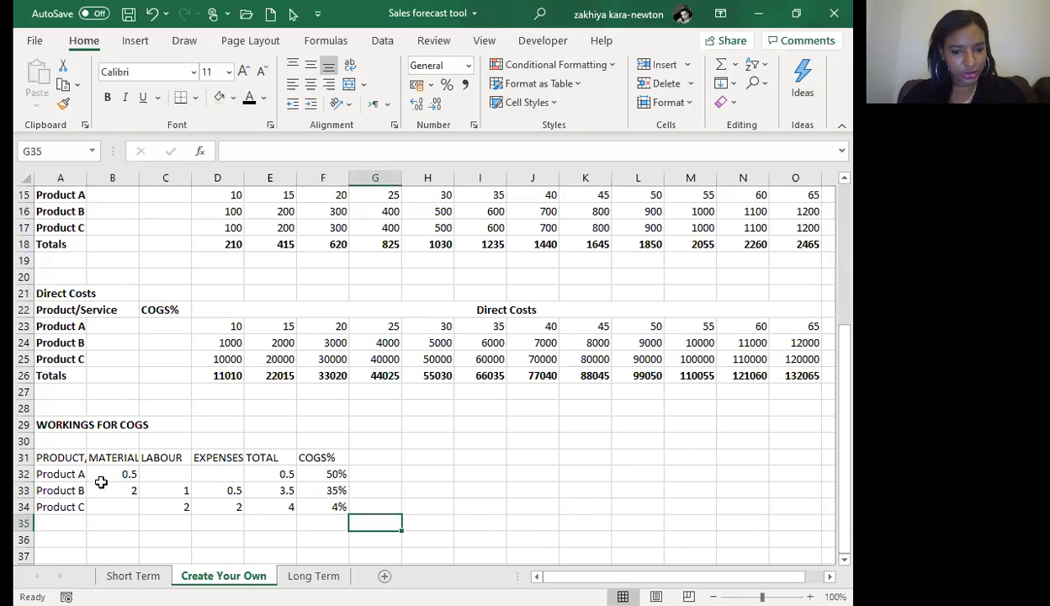
Step: Link Product A's COGS% in C23 to the workings value with =F32 and fill it down to Product C in C25
left_click(163, 327)
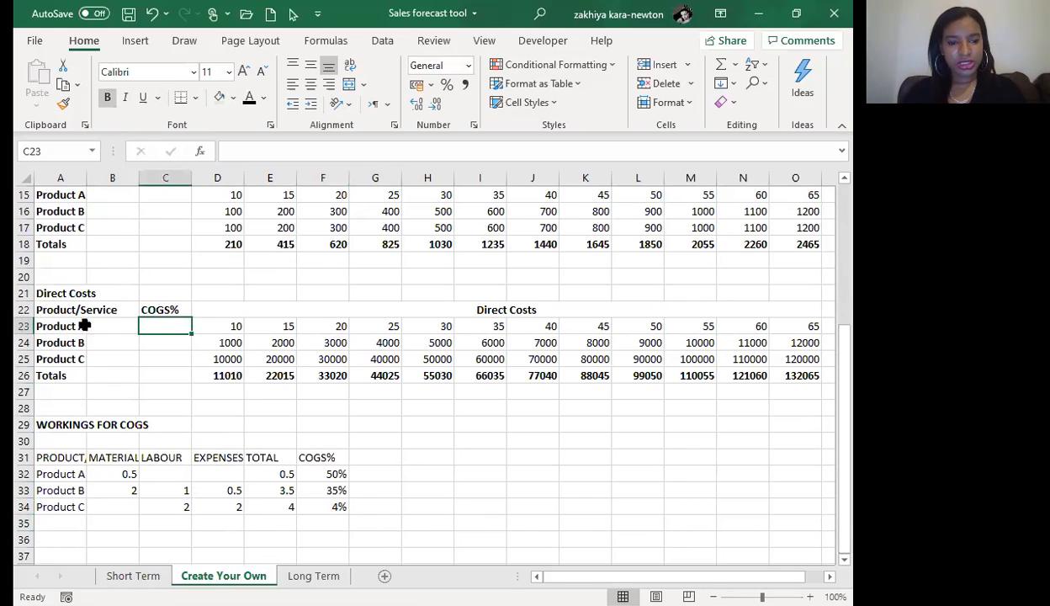
type("=")
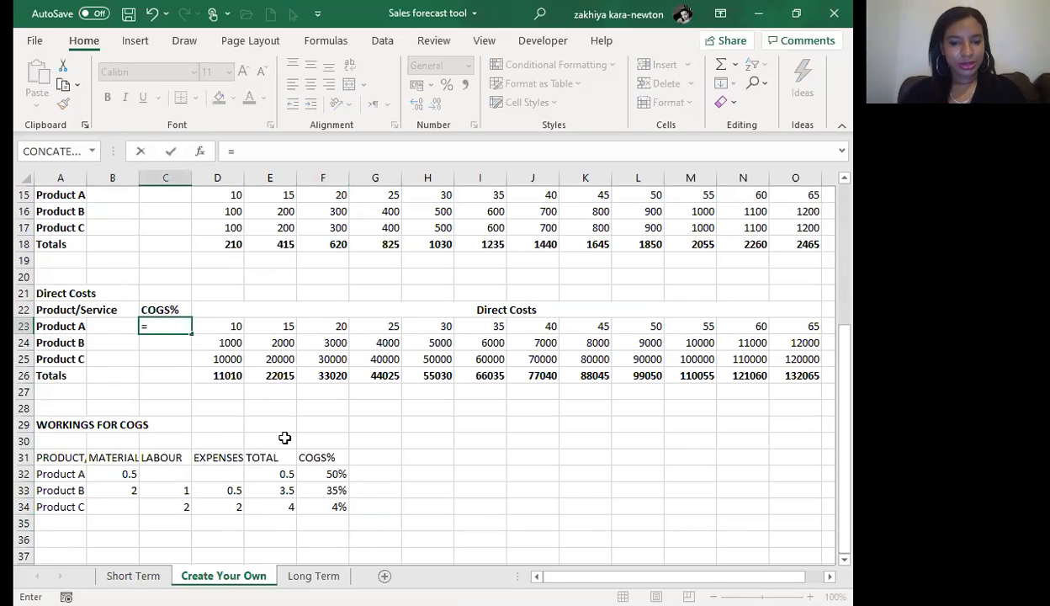
left_click(318, 475)
key("Return")
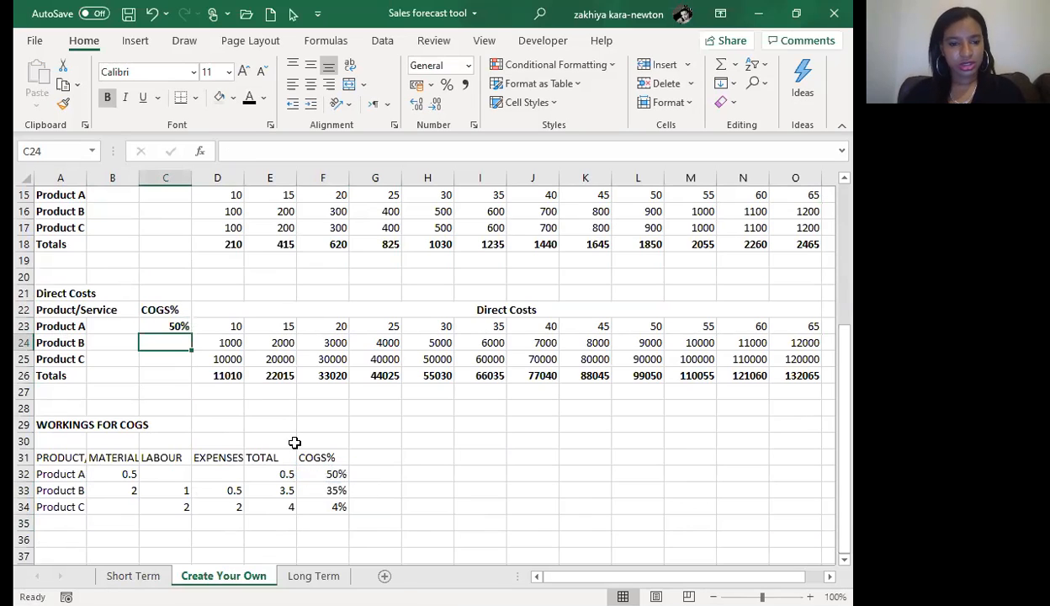
left_click(169, 330)
left_click_drag(190, 335, 184, 374)
Step: Change Product A's January direct cost formula in D23 to =$C$23*D15 so it uses the COGS%
left_click(228, 330)
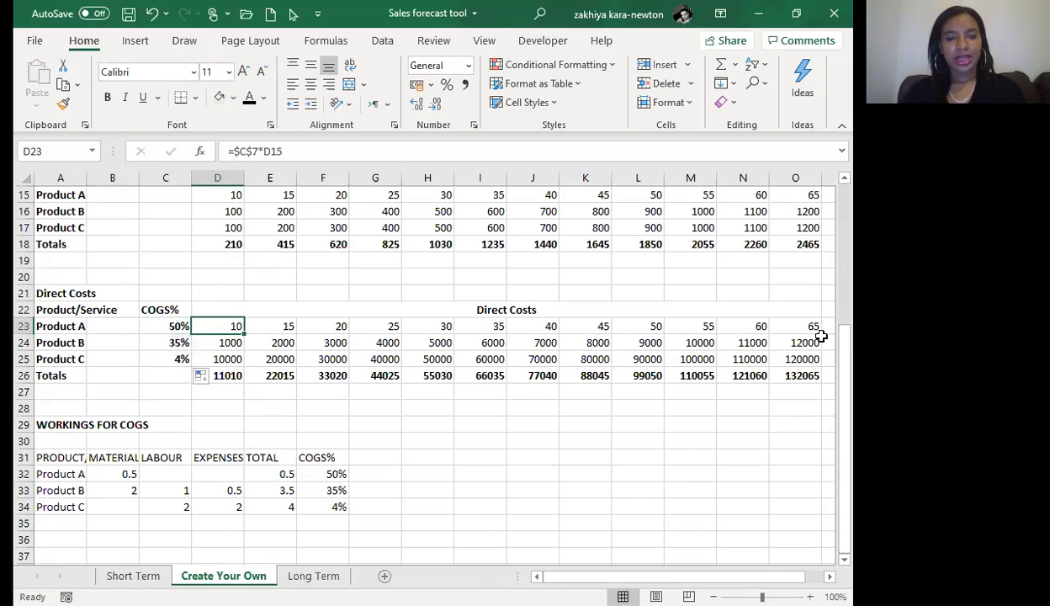
left_click_drag(847, 358, 853, 286)
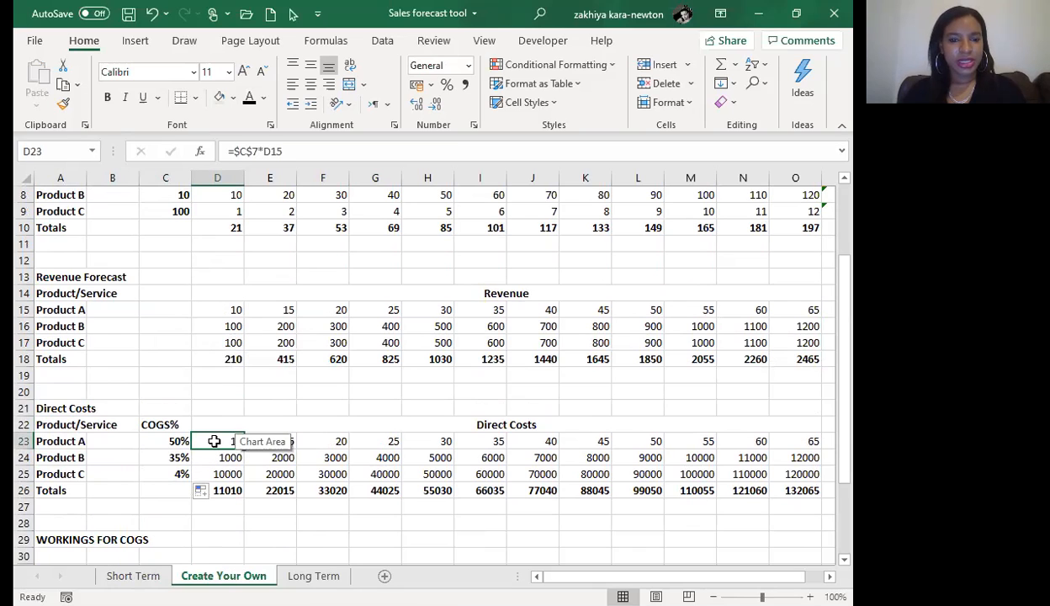
double_click(215, 441)
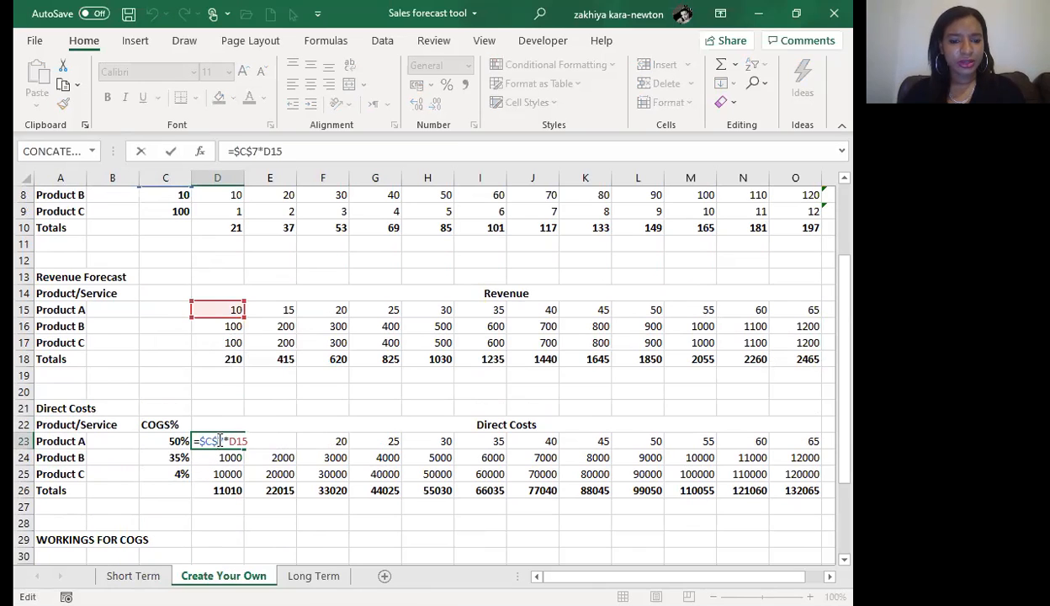
left_click(214, 441)
key("BackSpace")
key("BackSpace")
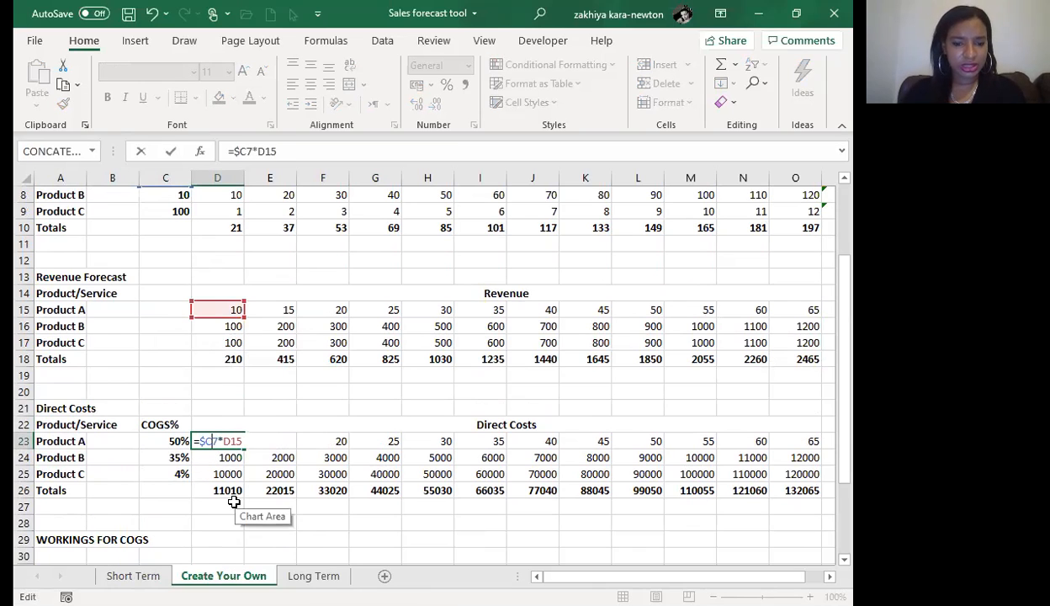
key("BackSpace")
key("Delete")
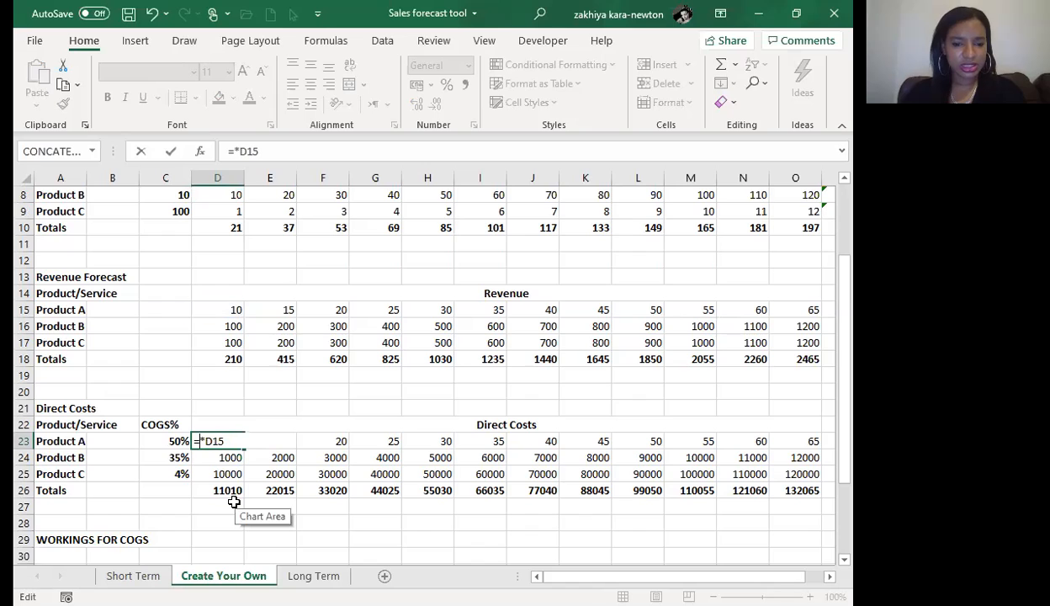
left_click(171, 442)
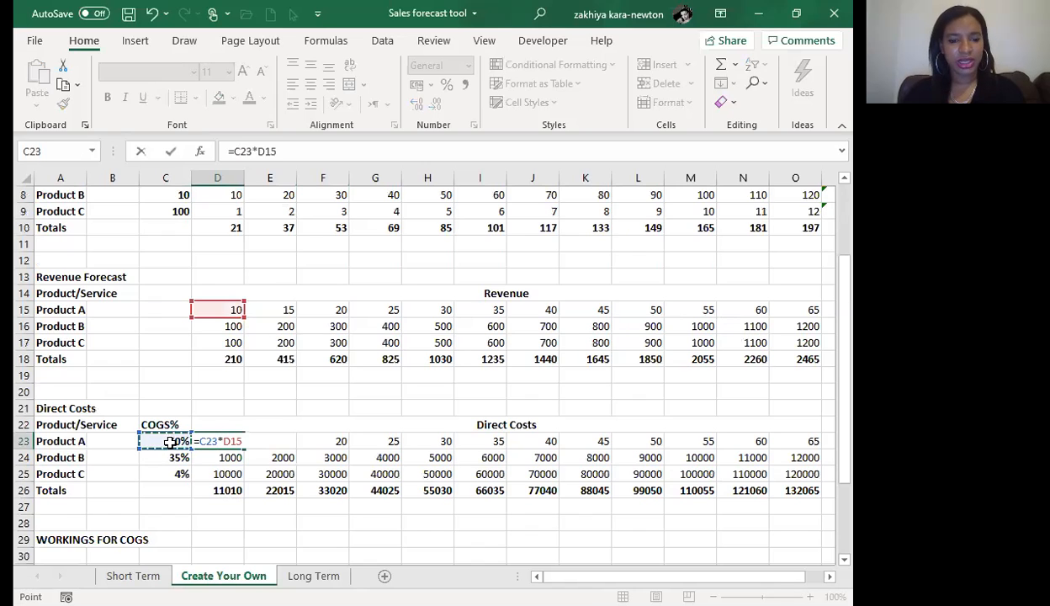
left_click(242, 153)
type("$")
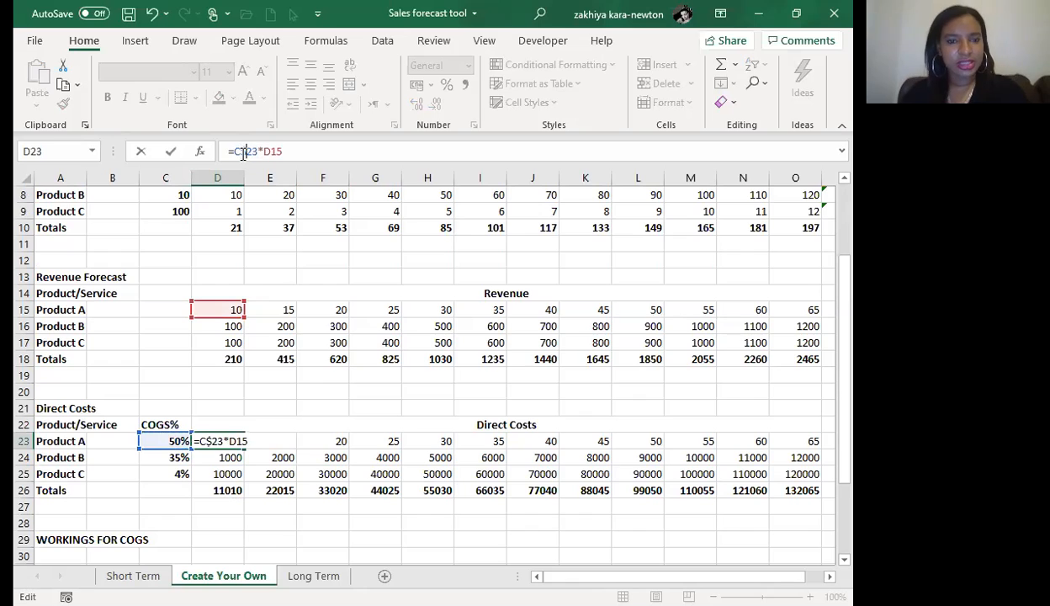
left_click(236, 151)
type("$")
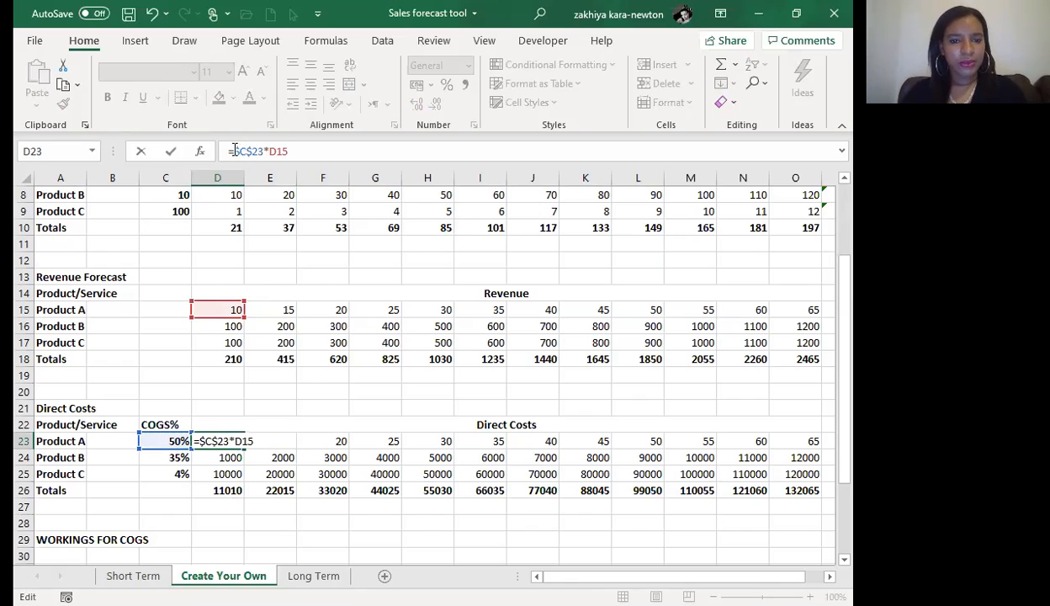
key("Return")
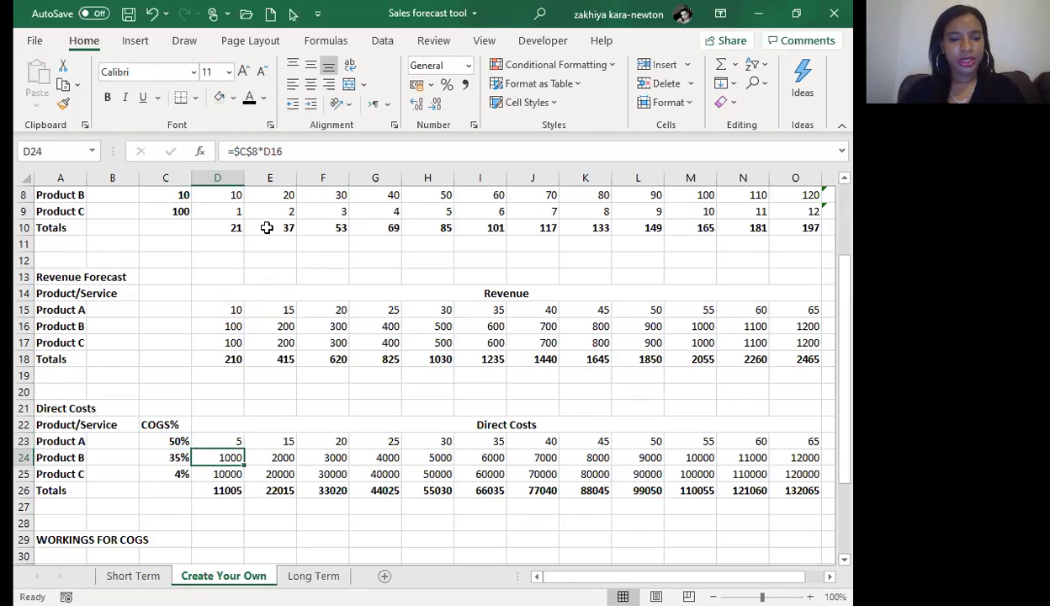
Step: Change Product B's January direct cost formula in D24 to =$C$24*D16
left_click(256, 151)
key("BackSpace")
key("BackSpace")
key("BackSpace")
key("BackSpace")
key("BackSpace")
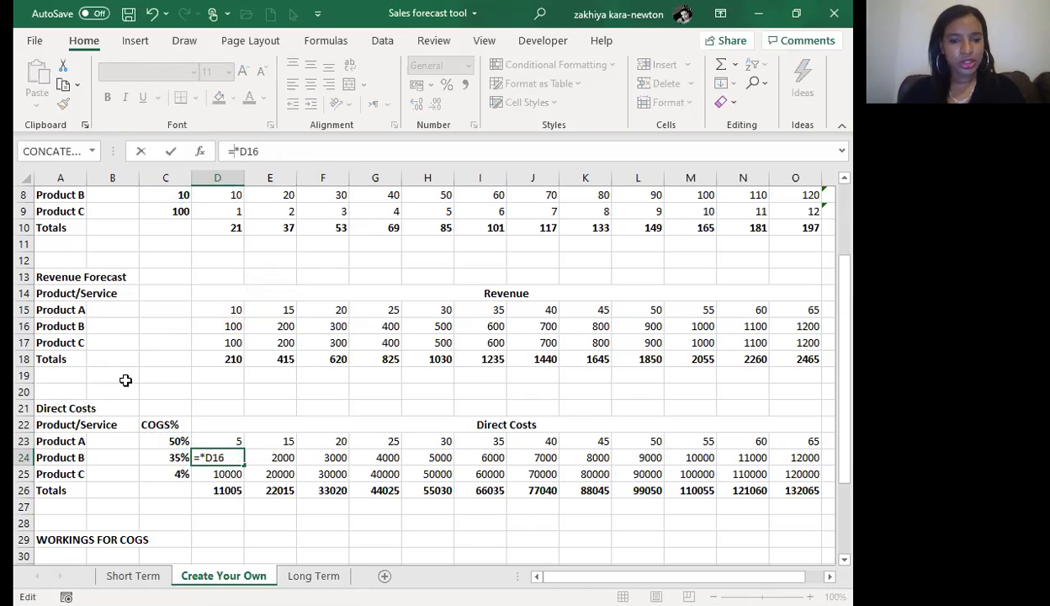
left_click(165, 455)
left_click(240, 151)
type("$C")
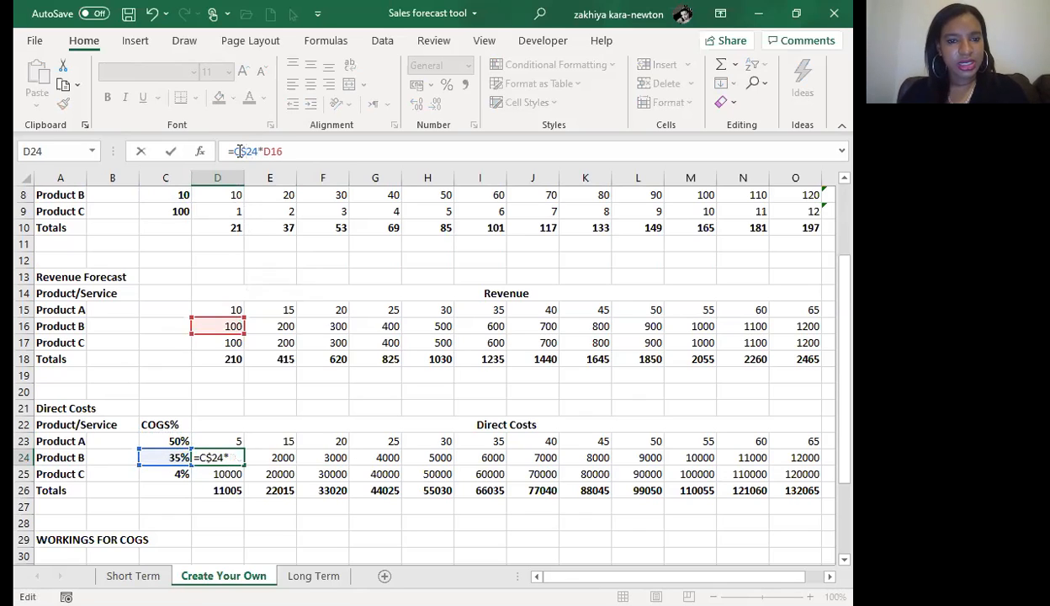
type("$")
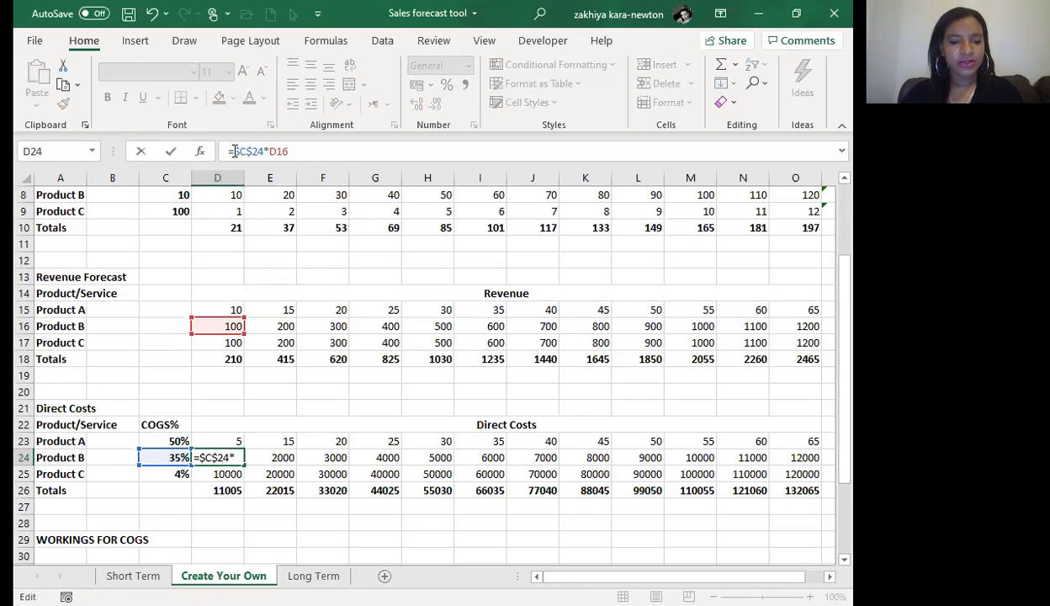
key("Return")
Step: Change Product C's January direct cost formula in D25 to =$C$25*D17
left_click(256, 151)
key("BackSpace")
key("BackSpace")
key("BackSpace")
key("BackSpace")
key("BackSpace")
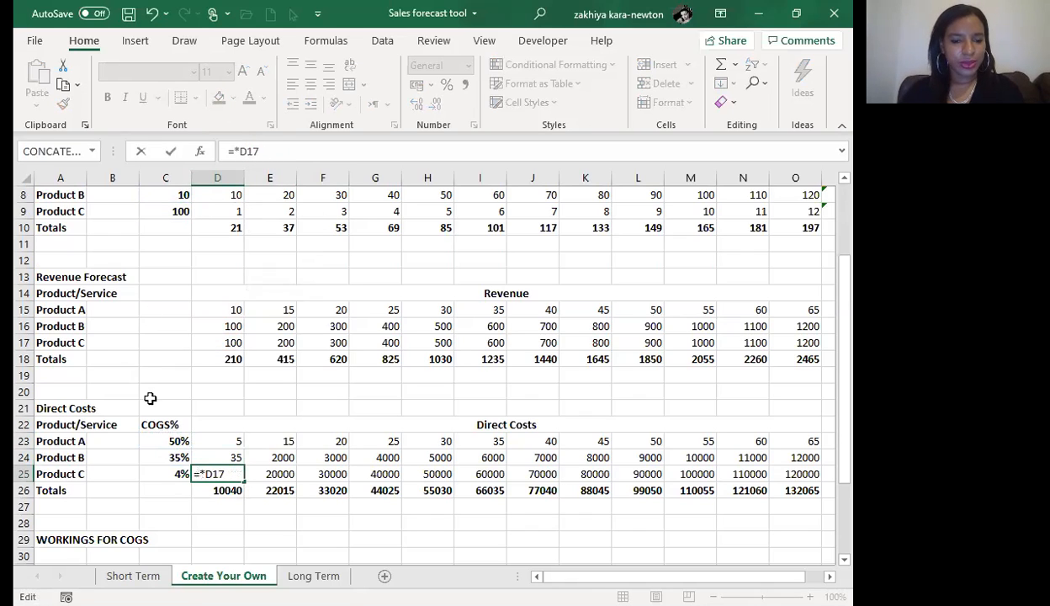
left_click(155, 472)
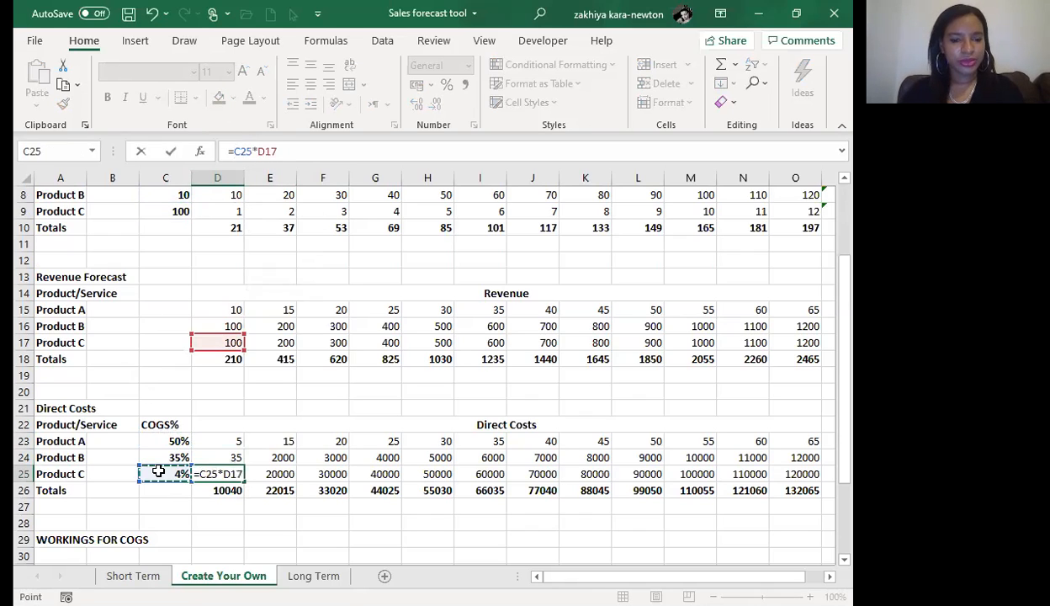
left_click(238, 151)
type("$")
key("Right")
type("$")
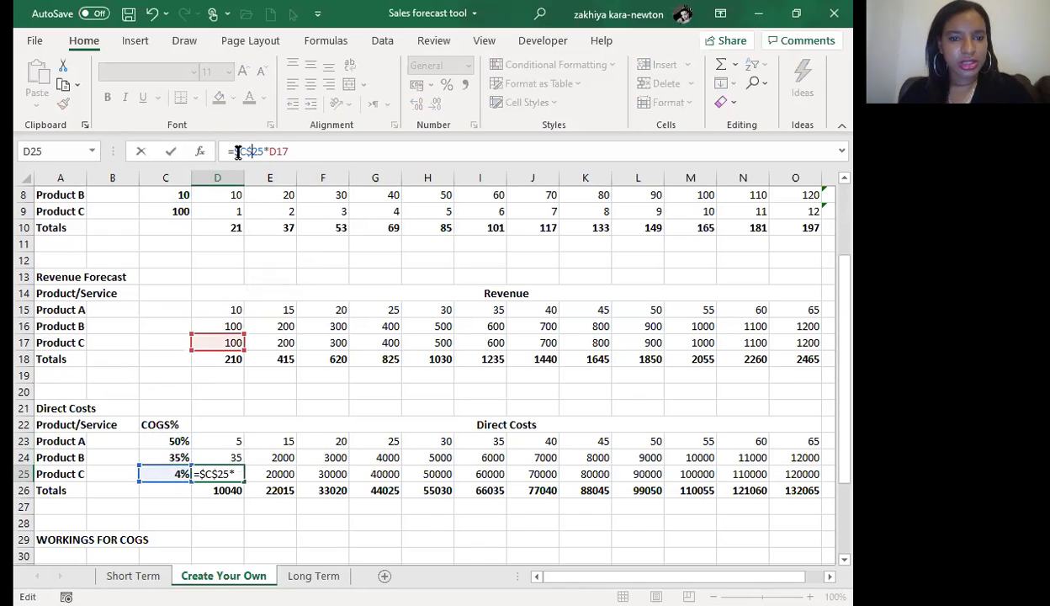
key("Return")
Step: Fill the direct cost formulas in D23:D25 across to December in column O
left_click_drag(233, 442, 806, 474)
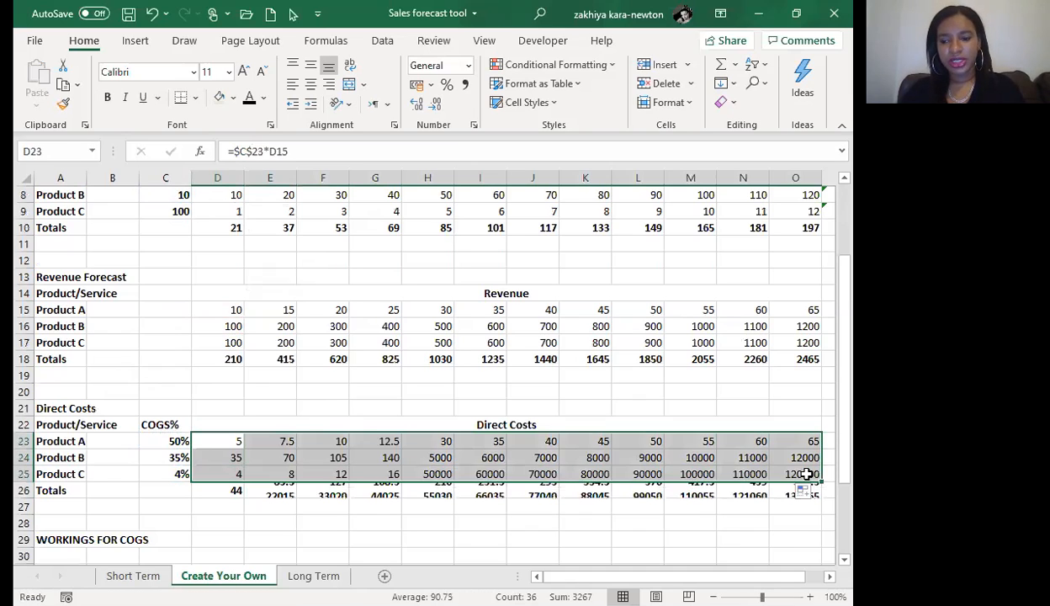
left_click(451, 525)
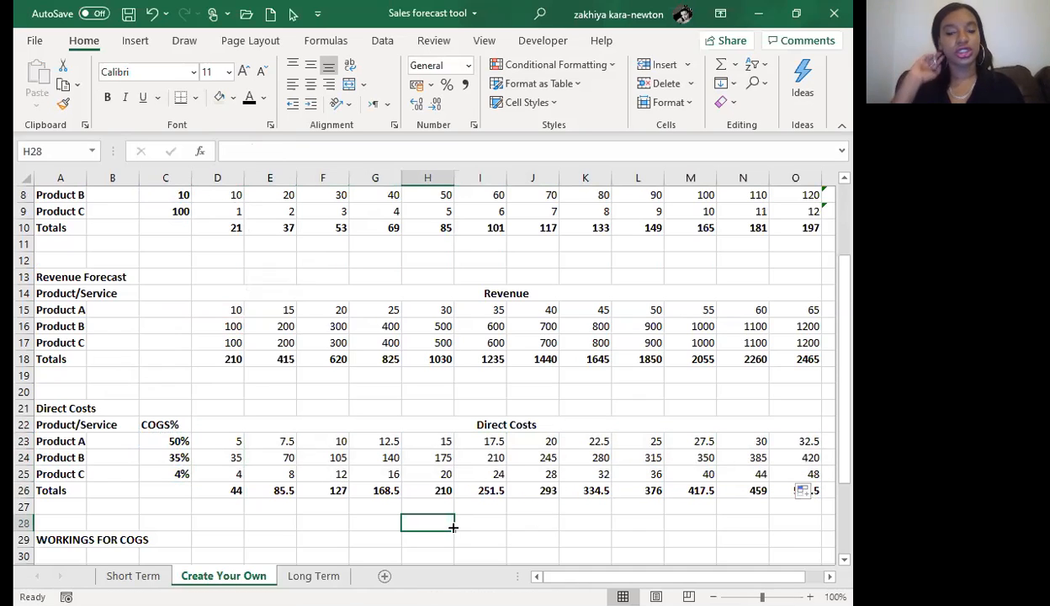
left_click_drag(623, 576, 554, 564)
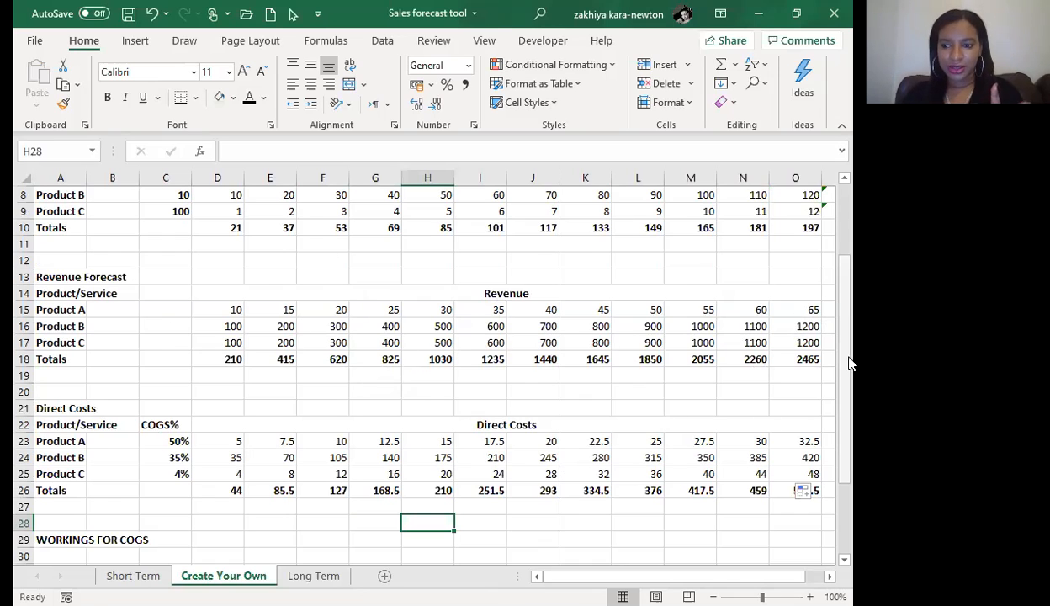
Step: Examine Product A's January quantity, revenue and direct cost cells to trace how the three tables are linked
left_click_drag(848, 359, 850, 265)
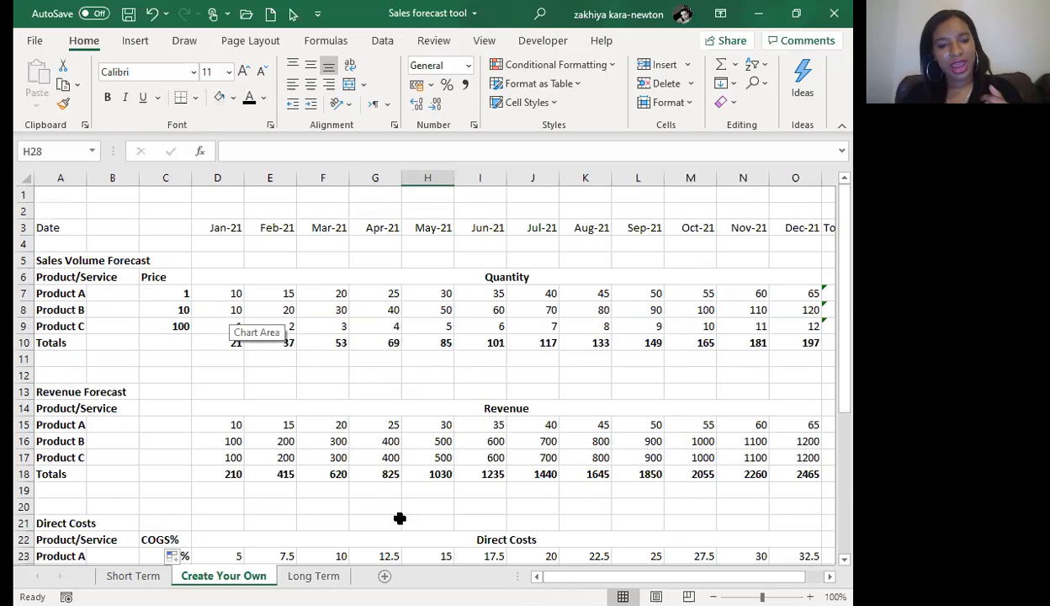
left_click(220, 292)
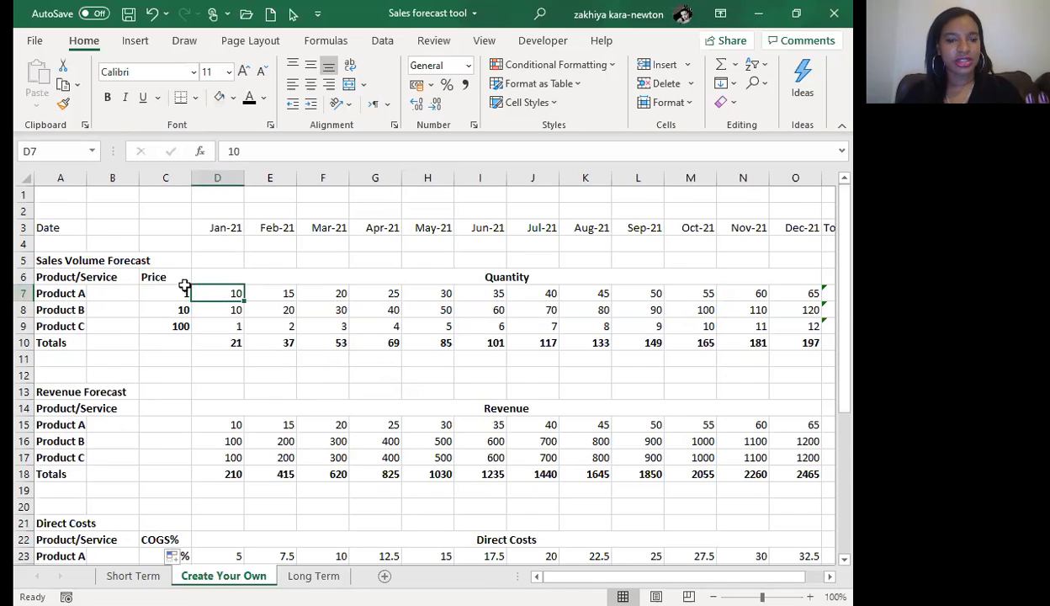
left_click(231, 426)
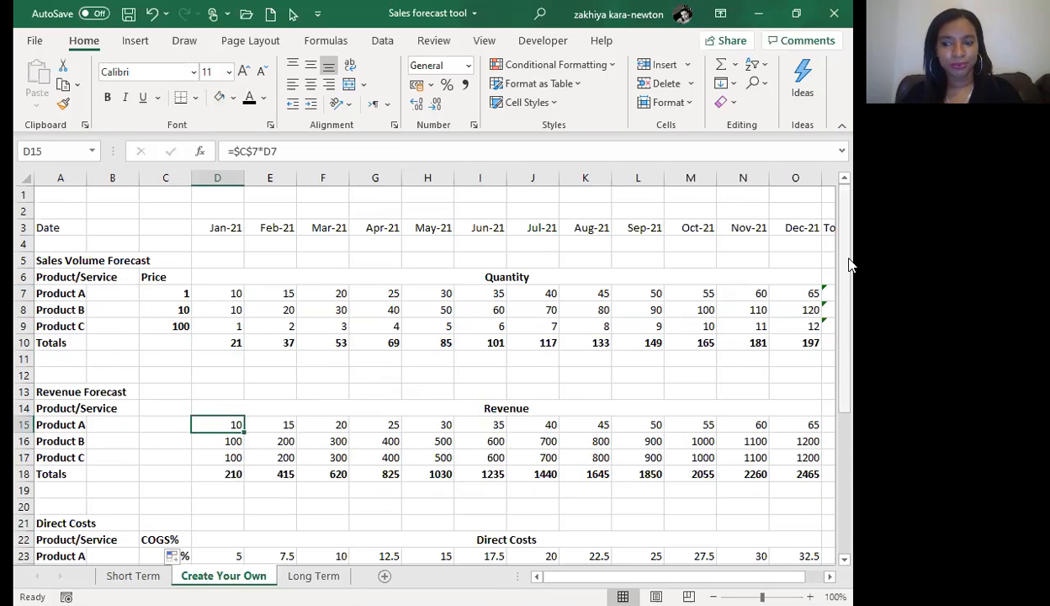
scroll(505, 320, "down", 3)
left_click(220, 424)
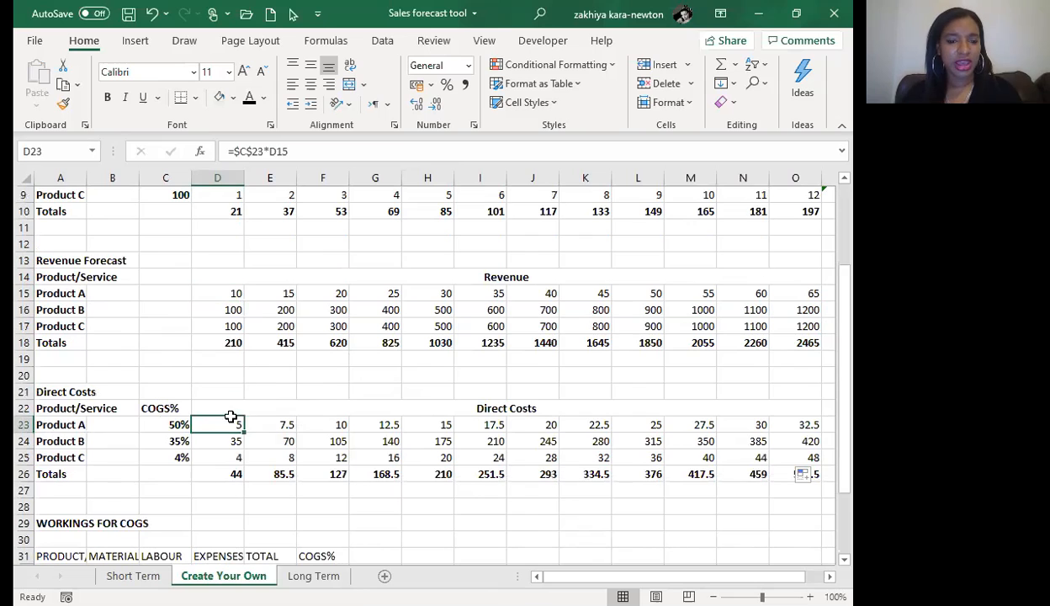
left_click_drag(847, 276, 846, 324)
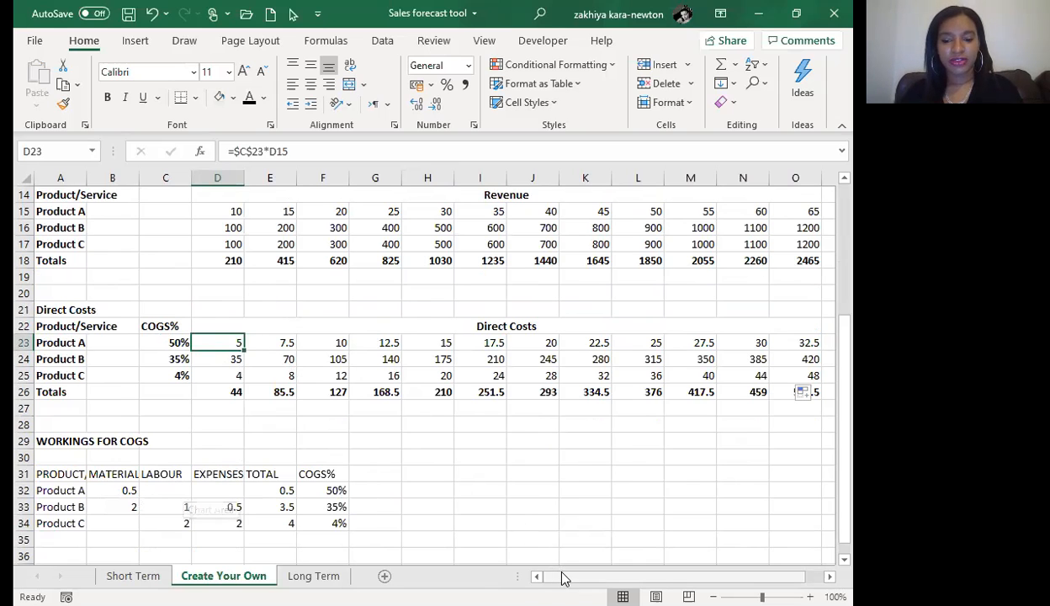
Step: Review the Total column of the forecast tables and the empty area beside it
left_click_drag(614, 581, 633, 581)
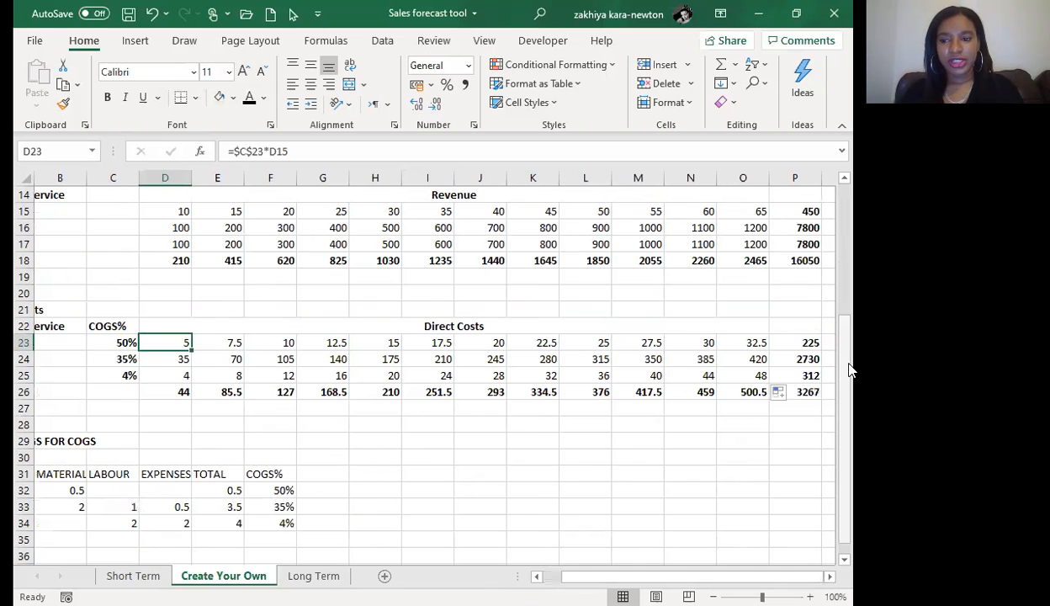
scroll(850, 370, "up", 5)
left_click(778, 381)
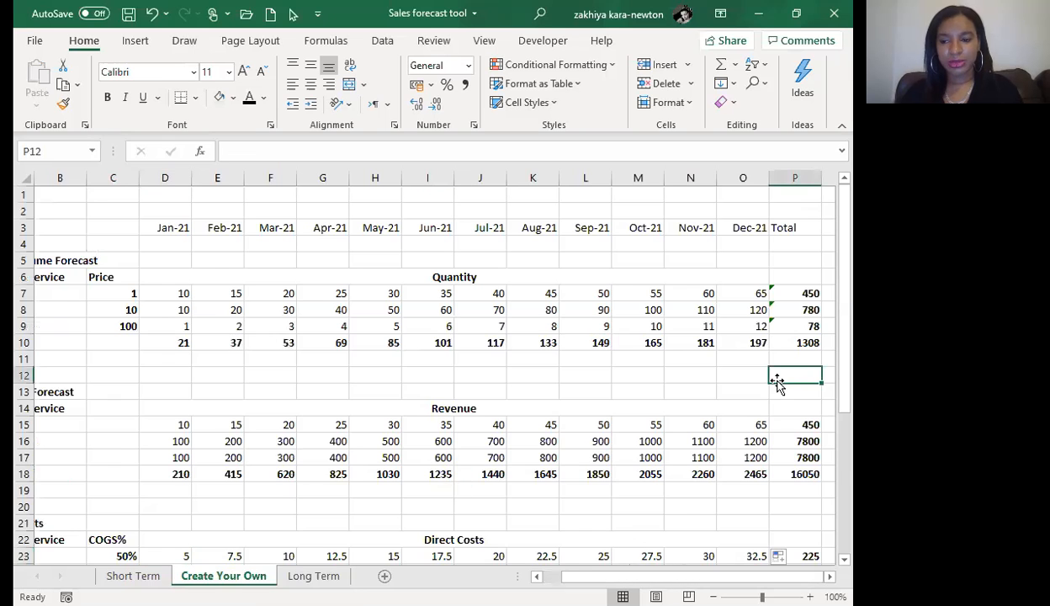
key("Right")
key("Right")
key("Right")
key("Right")
key("Right")
key("Right")
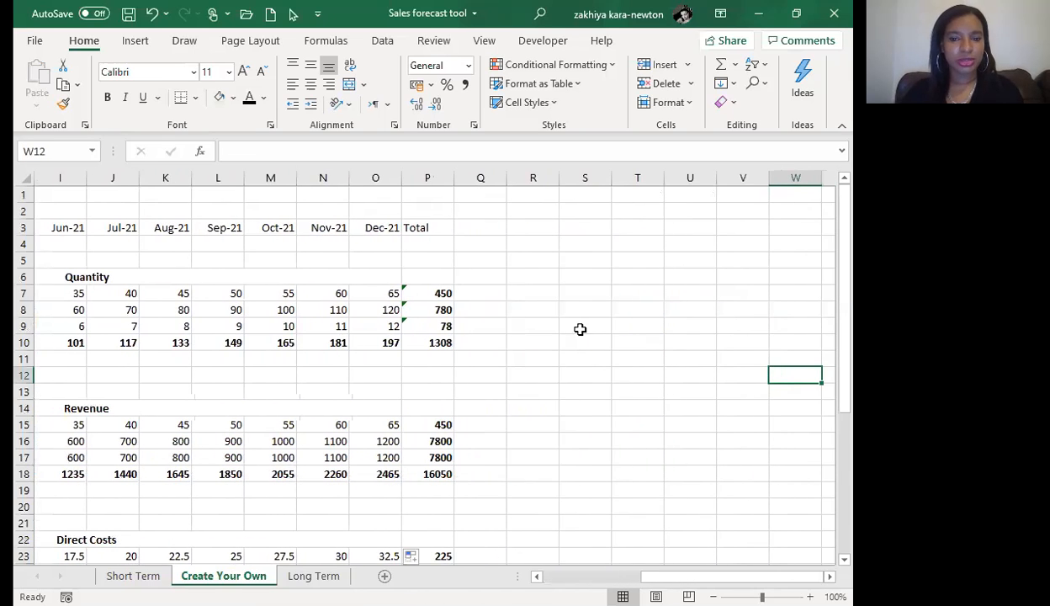
left_click(601, 575)
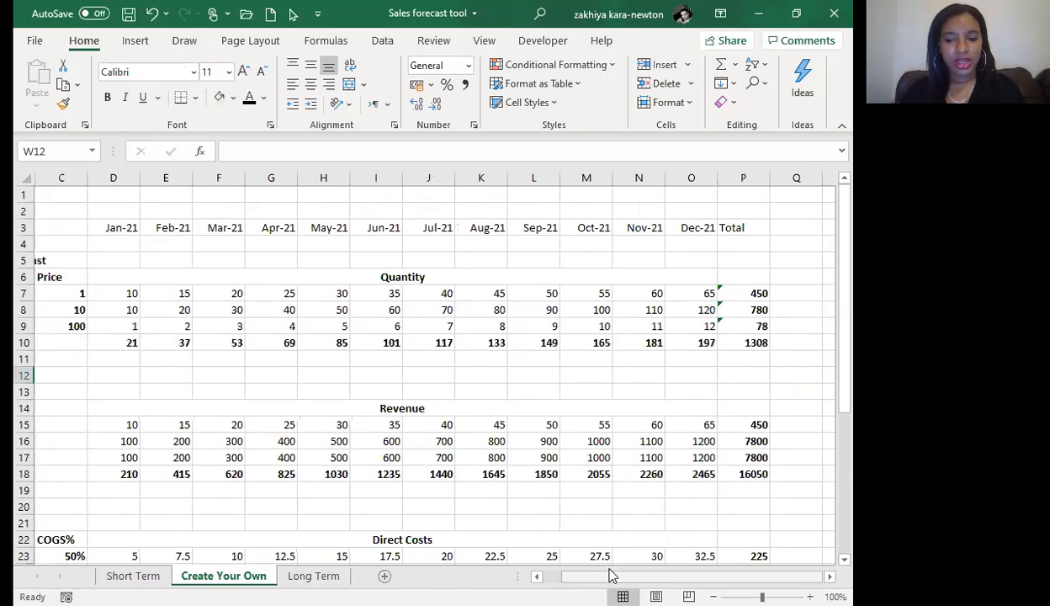
Step: Insert a line chart of the monthly quantities in D7:O9 and place it in the empty area beside the Total column
left_click_drag(231, 294, 791, 324)
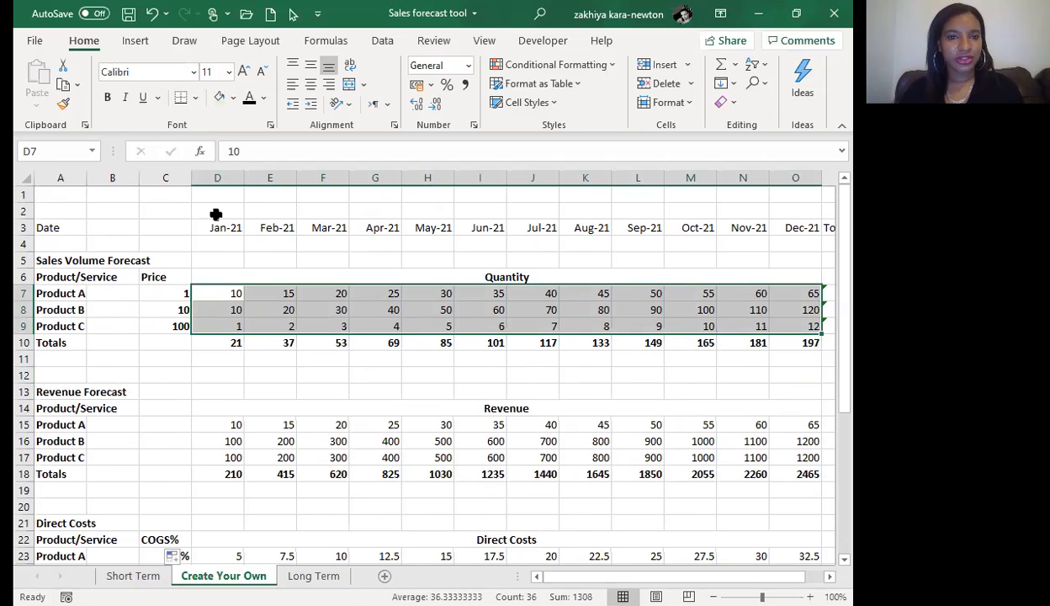
left_click(134, 40)
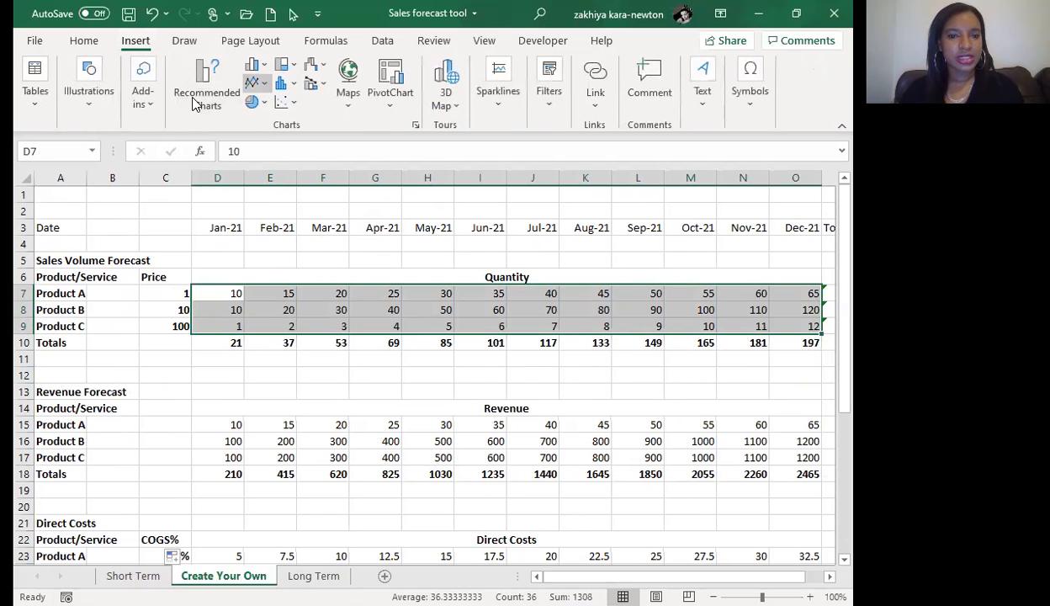
left_click(262, 130)
left_click_drag(502, 268, 454, 274)
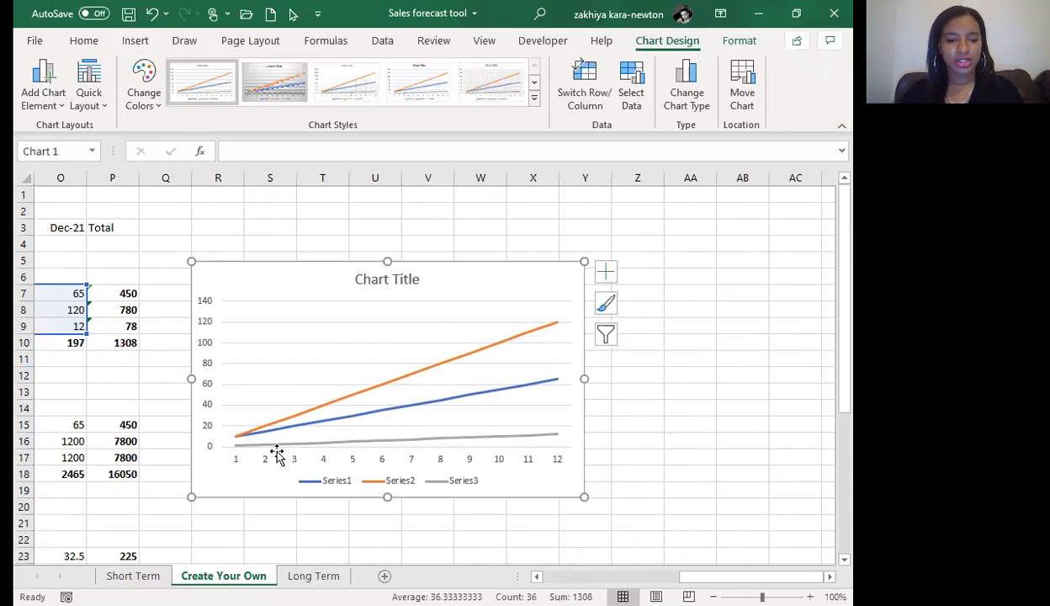
left_click(220, 522)
Step: Open the Short Term sheet to examine its formatted sales forecast from column A onward
left_click(152, 576)
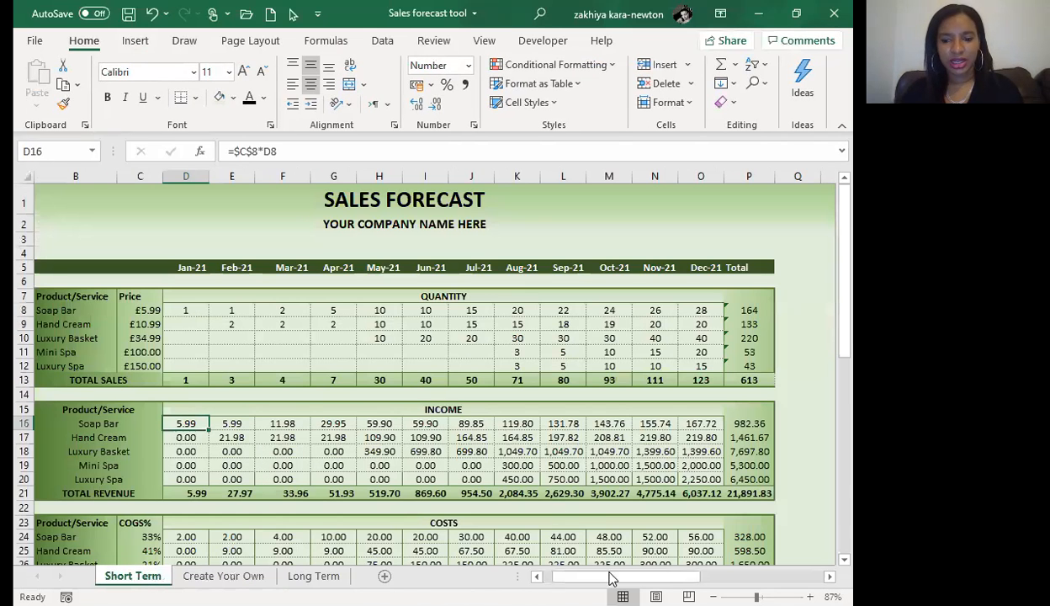
left_click_drag(601, 579, 585, 580)
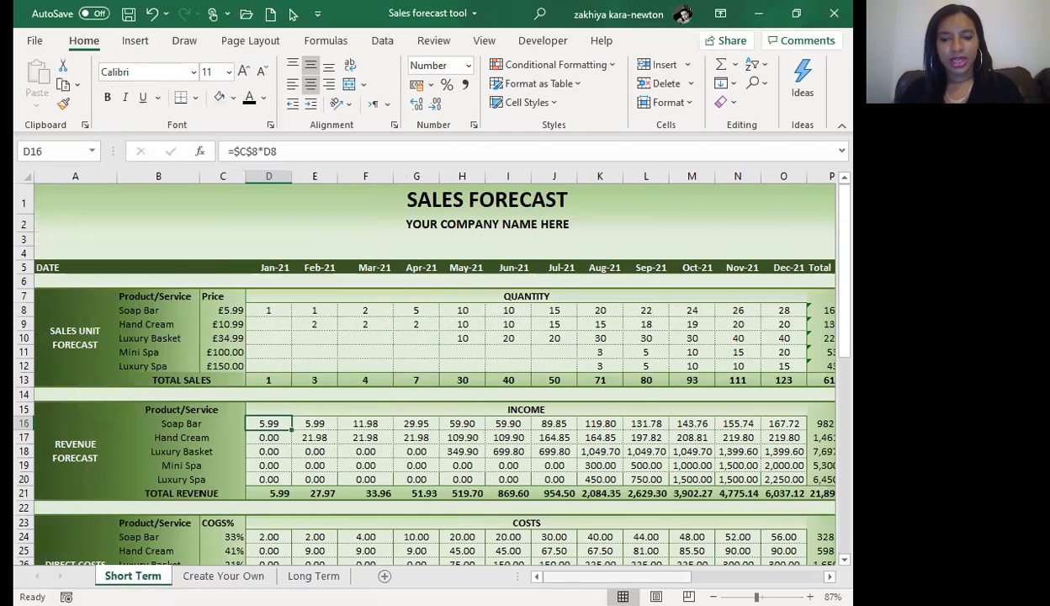
Step: Check the Units Sold chart on the Short Term sheet, then title the Create Your Own line chart "UNITS SOLD"
scroll(520, 303, "right", 5)
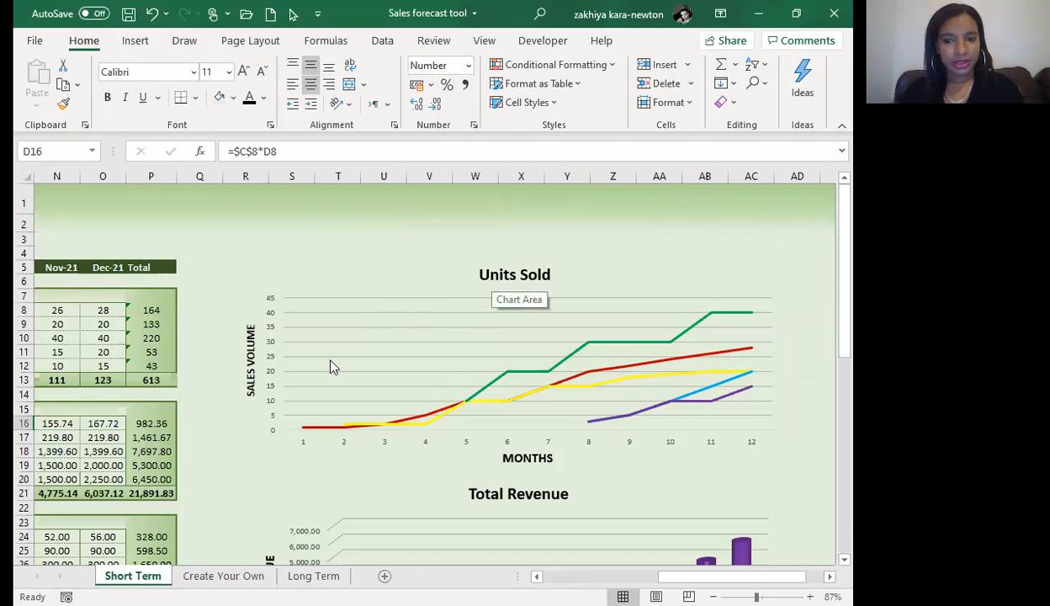
left_click(211, 576)
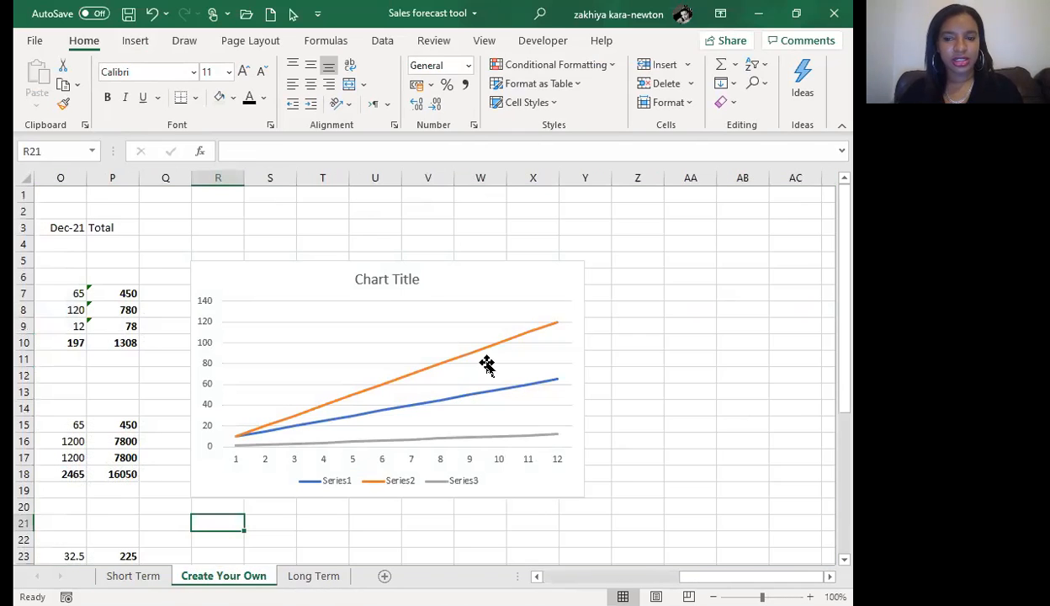
left_click(409, 279)
type("UNI")
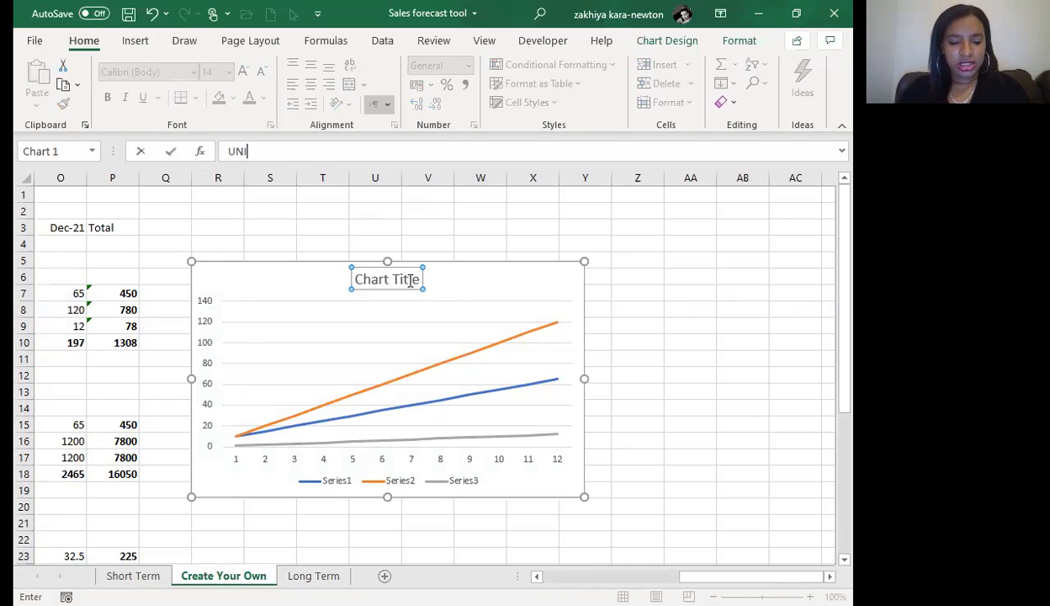
key("Return")
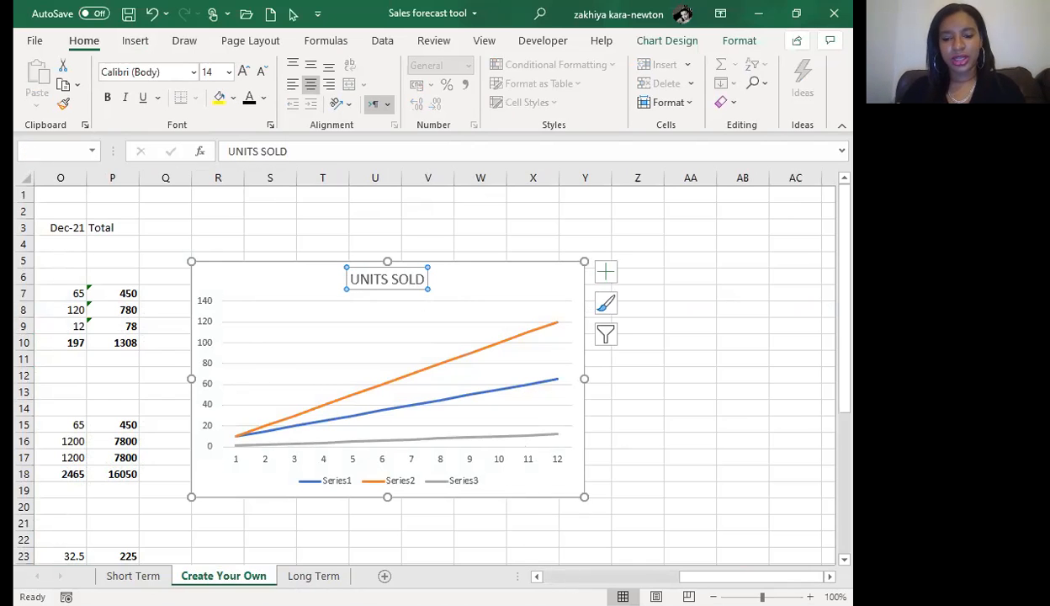
Step: Insert a 3-D stacked column chart of the monthly revenue in D15:O17 and place it below the line chart
scroll(429, 371, "left", 5)
mouse_move(588, 578)
left_mouse_down()
mouse_move(665, 577)
mouse_move(577, 578)
mouse_move(598, 577)
left_mouse_up()
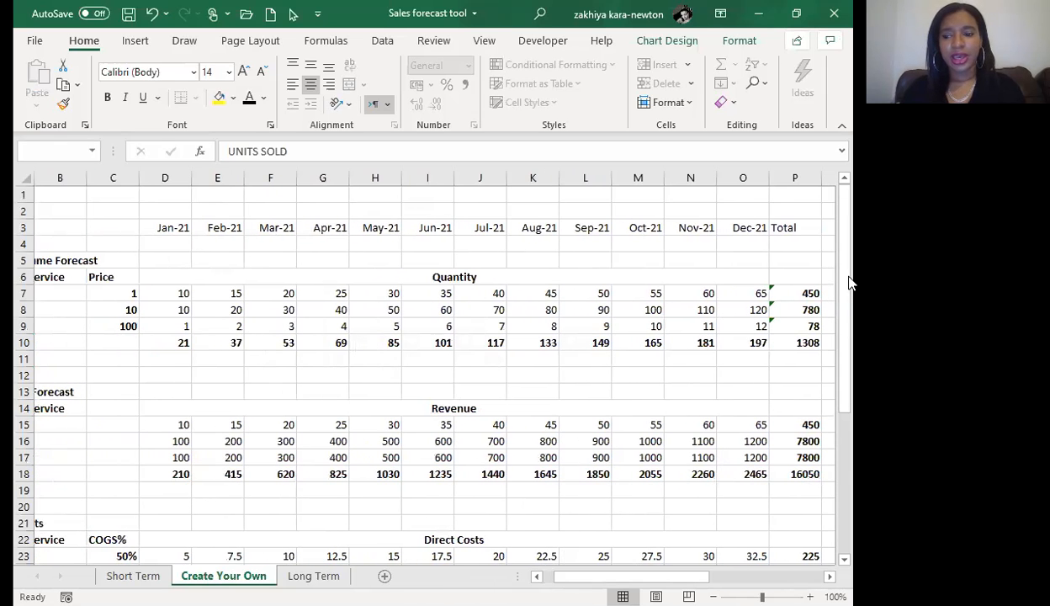
scroll(851, 285, "down", 2)
left_click_drag(198, 308, 747, 341)
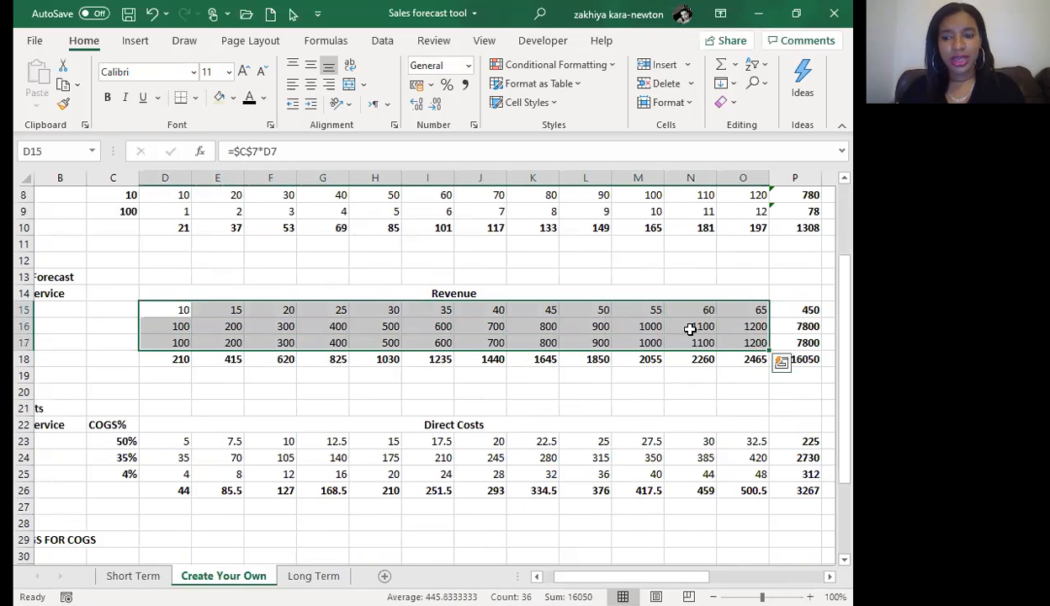
left_click(135, 40)
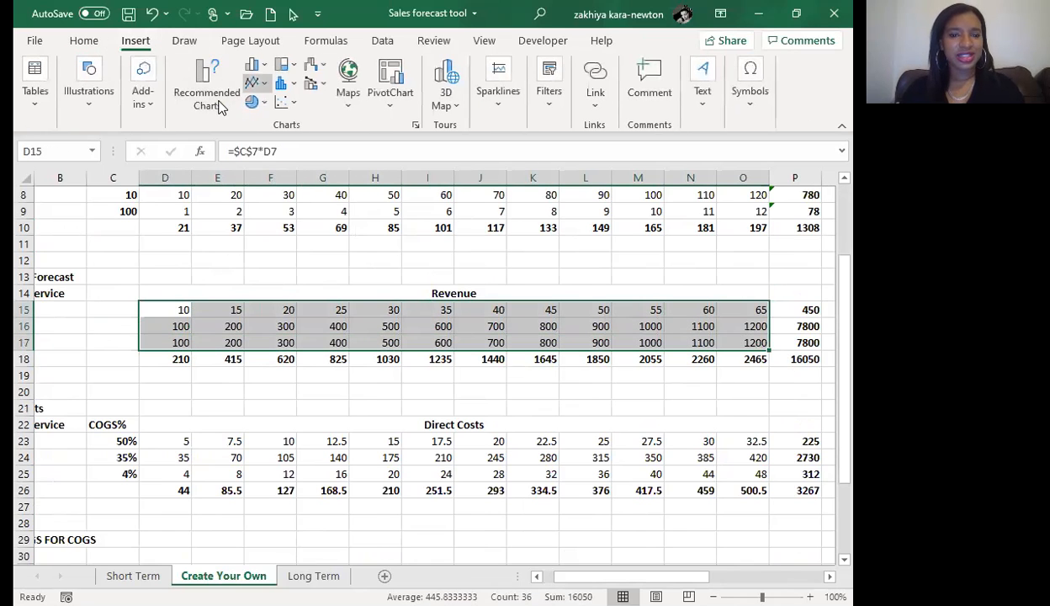
left_click(226, 97)
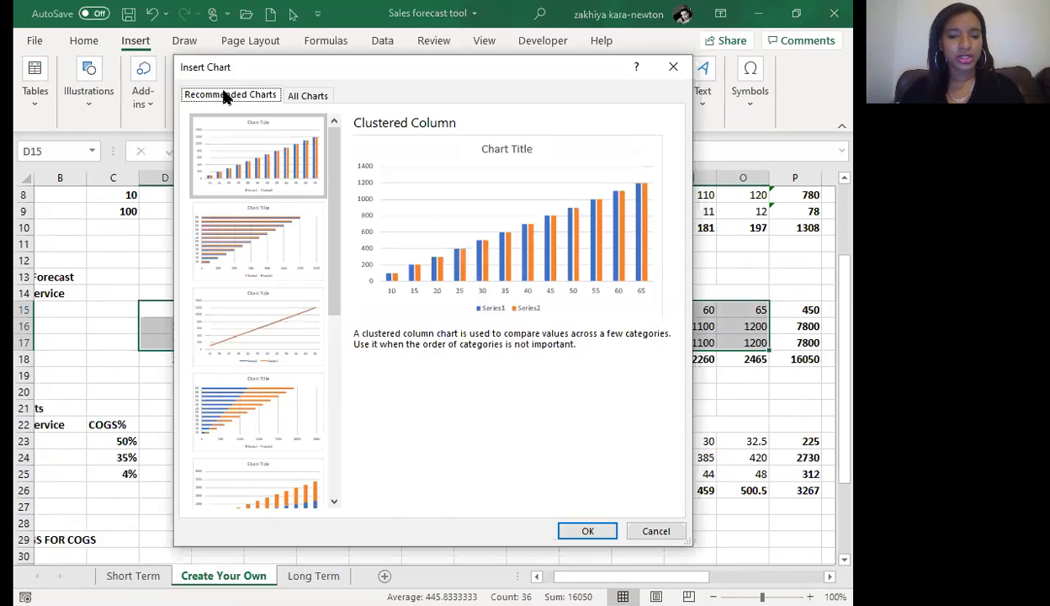
left_click(308, 97)
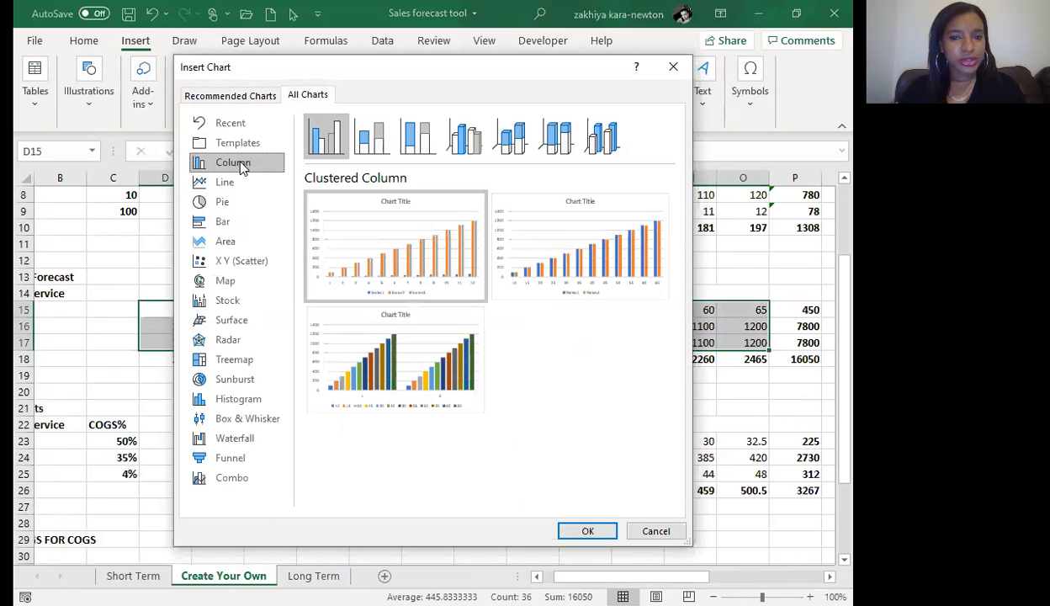
left_click(510, 144)
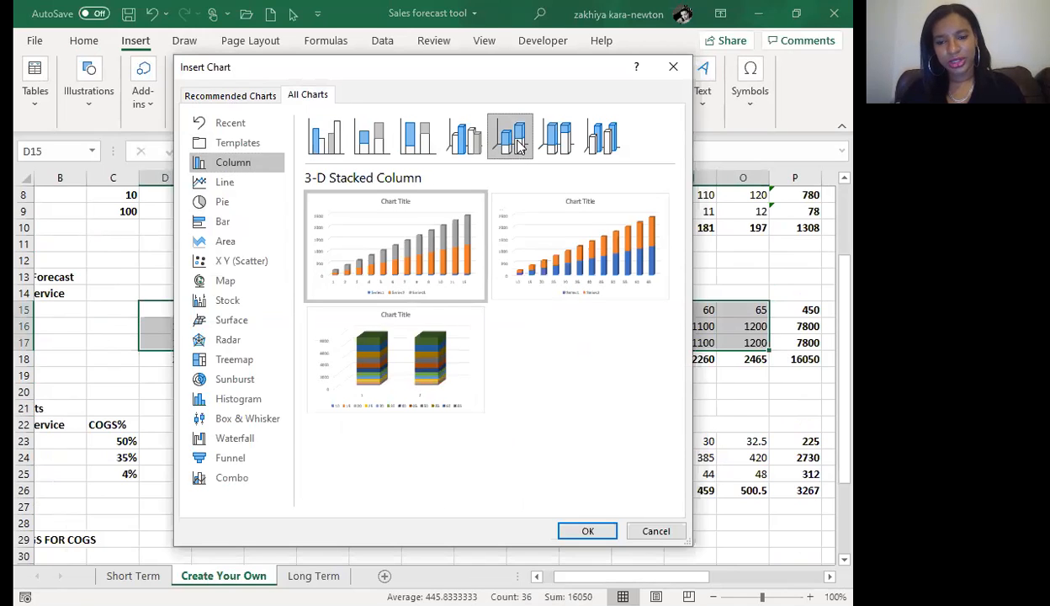
mouse_move(459, 240)
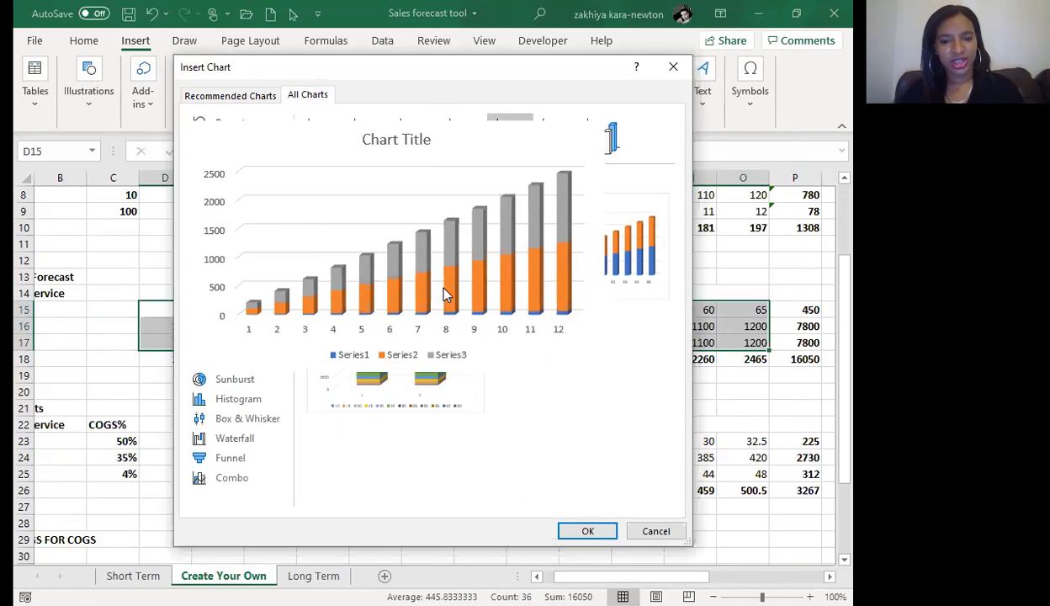
left_click(588, 531)
left_click_drag(546, 270, 701, 420)
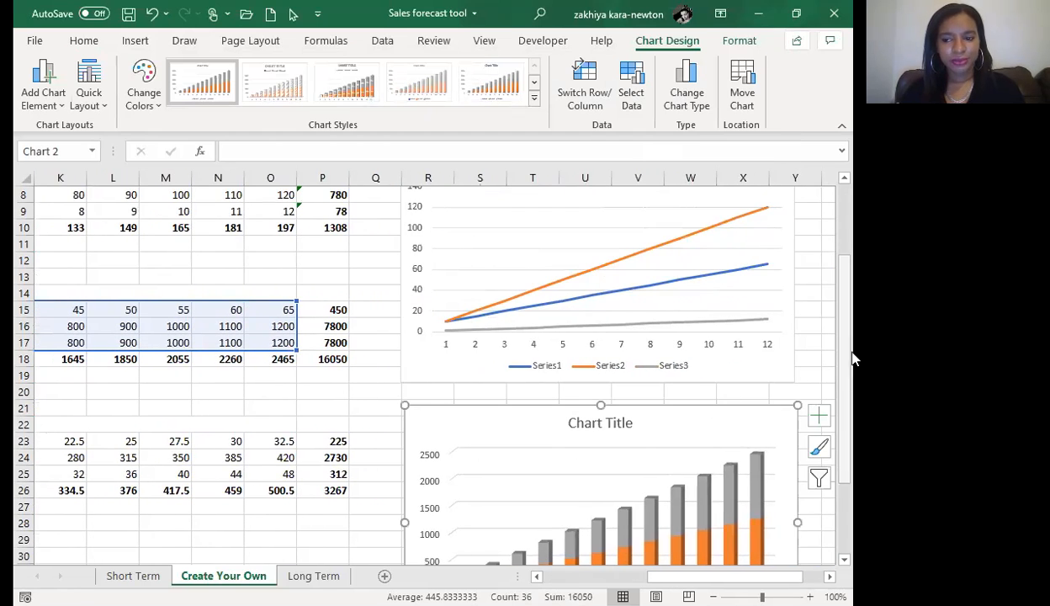
left_click_drag(848, 355, 851, 430)
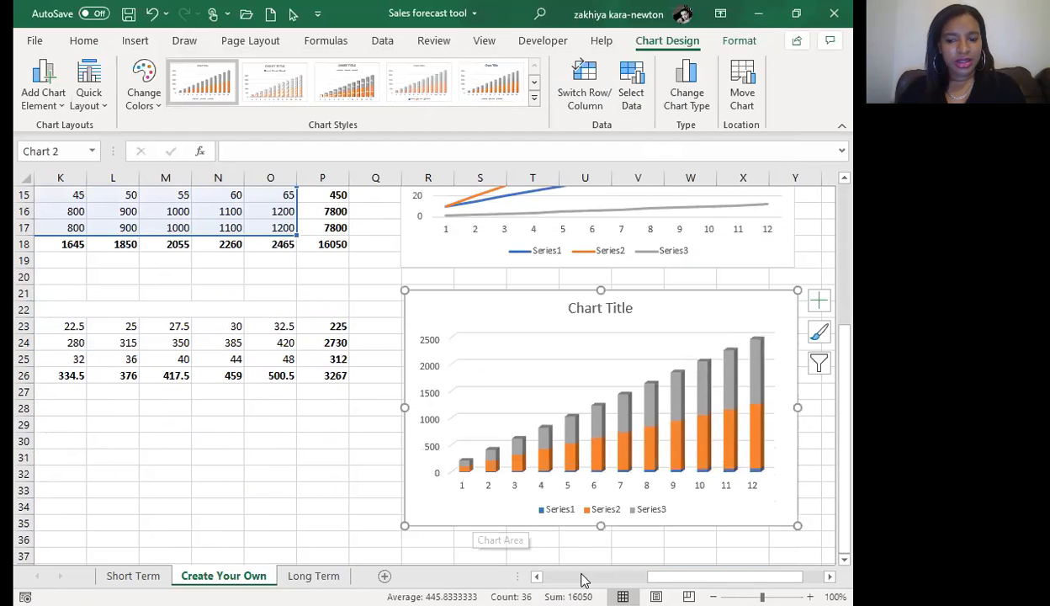
Step: Insert a pie chart of the product revenue totals in P15:P17 and place it below the Direct Costs table
left_click(584, 576)
left_click_drag(588, 579, 633, 579)
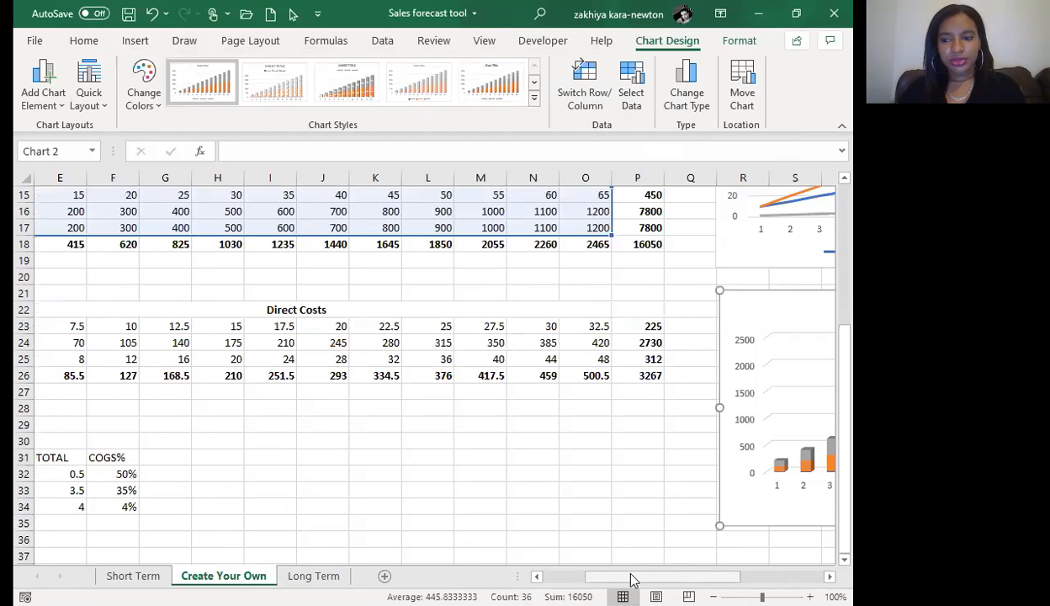
scroll(638, 273, "up", 1)
left_click_drag(638, 262, 642, 292)
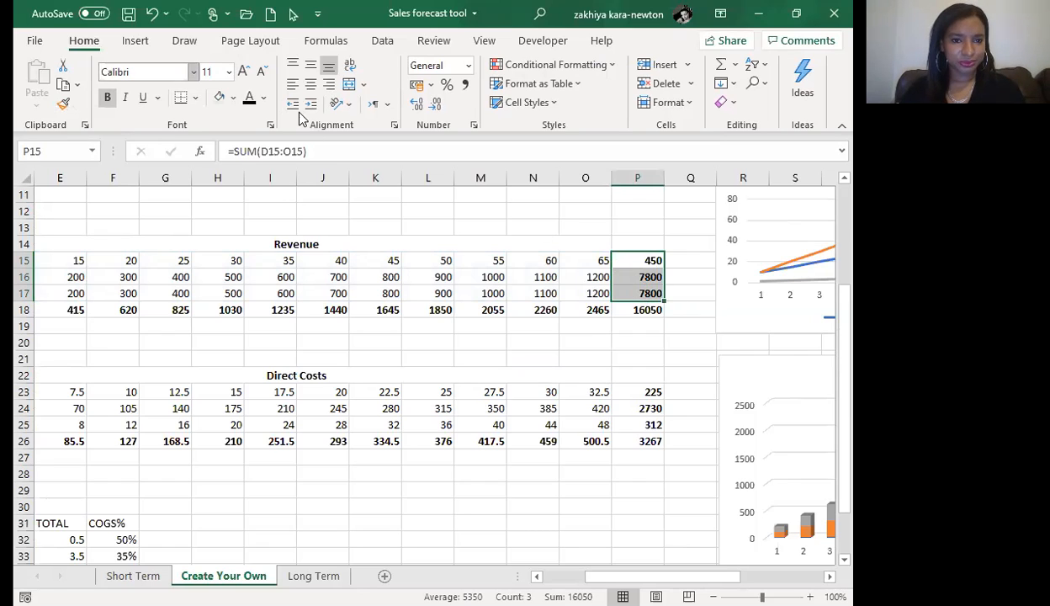
left_click(134, 40)
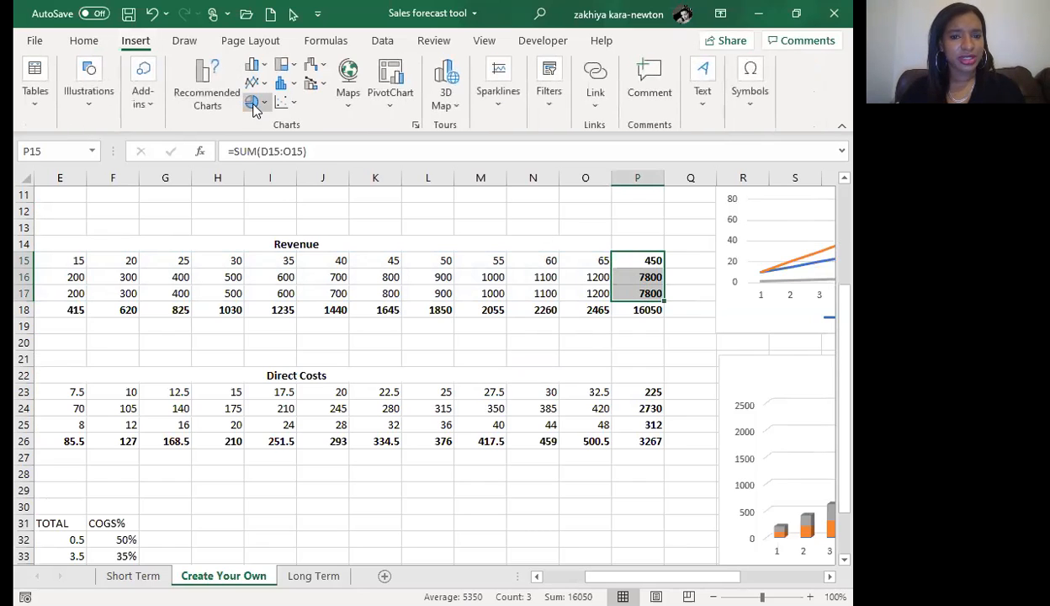
left_click(255, 105)
left_click(264, 148)
left_click_drag(507, 270, 505, 432)
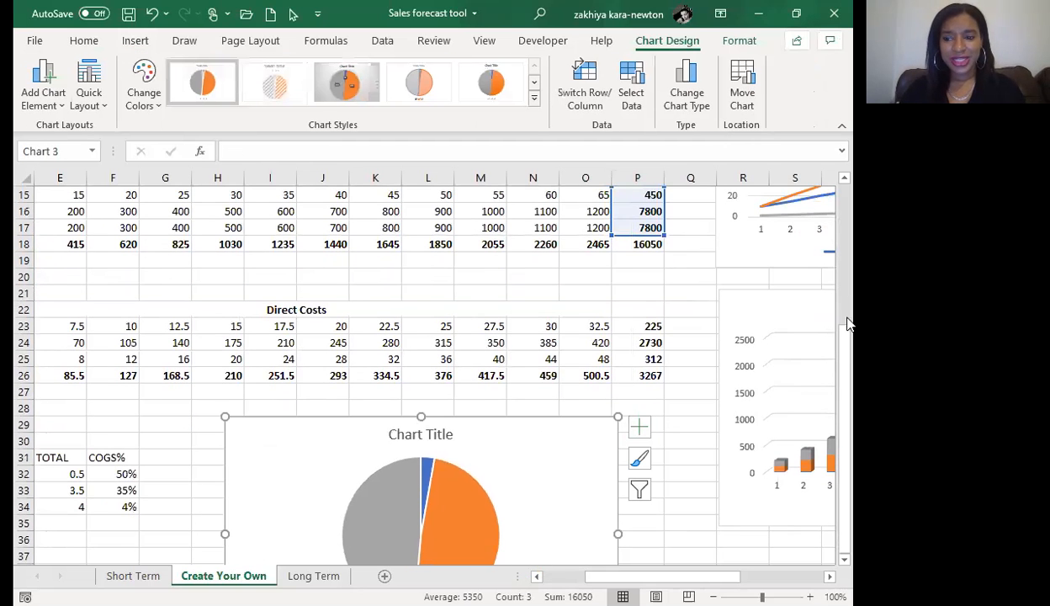